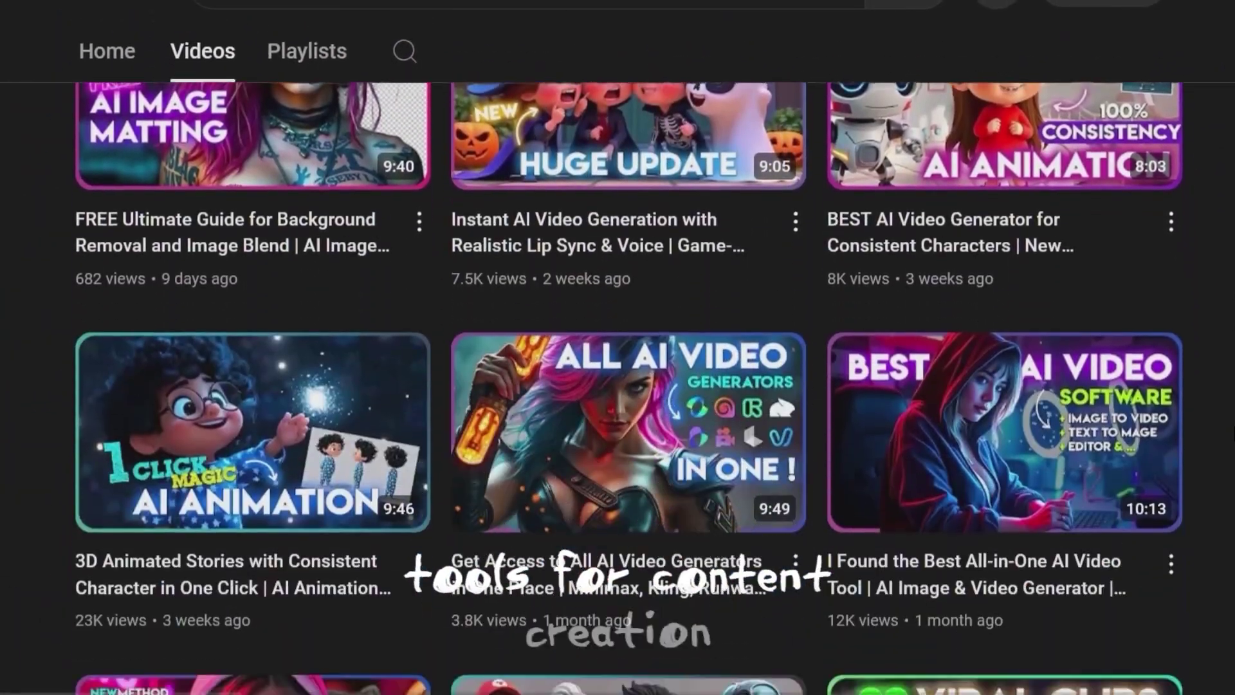
Step: Sign in to Pollo AI with a Google account, keeping the interface language English
scroll(617, 386, "down", 13)
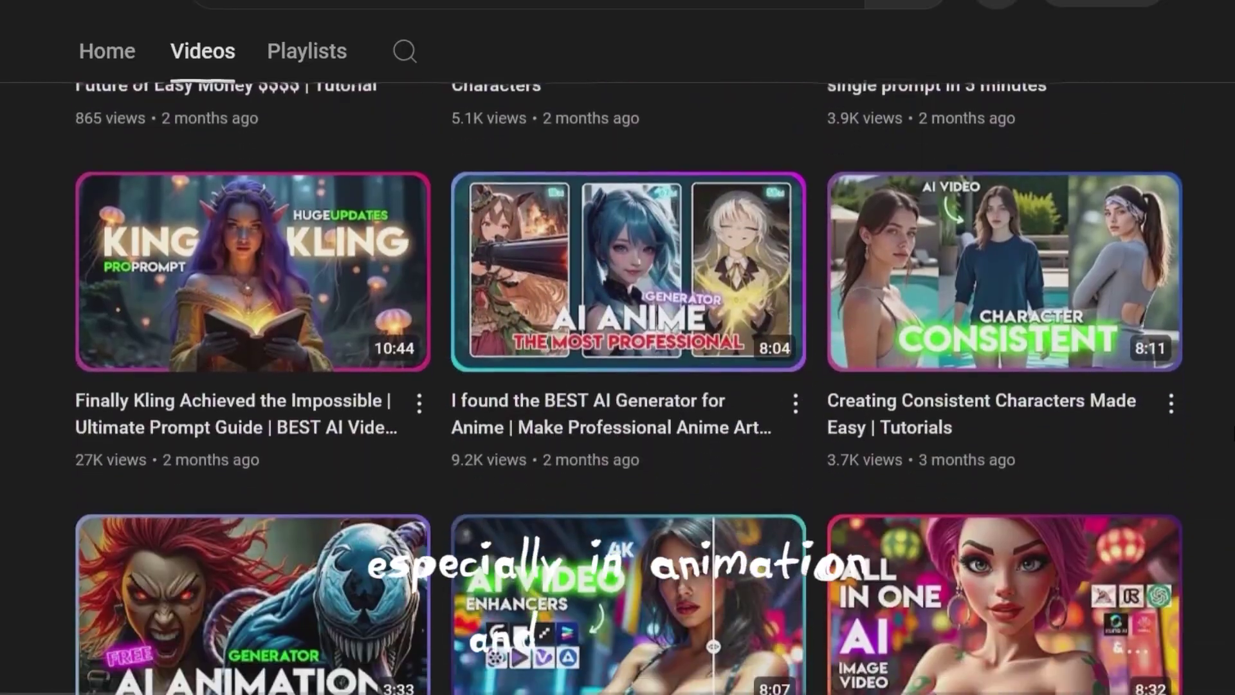
scroll(618, 386, "down", 13)
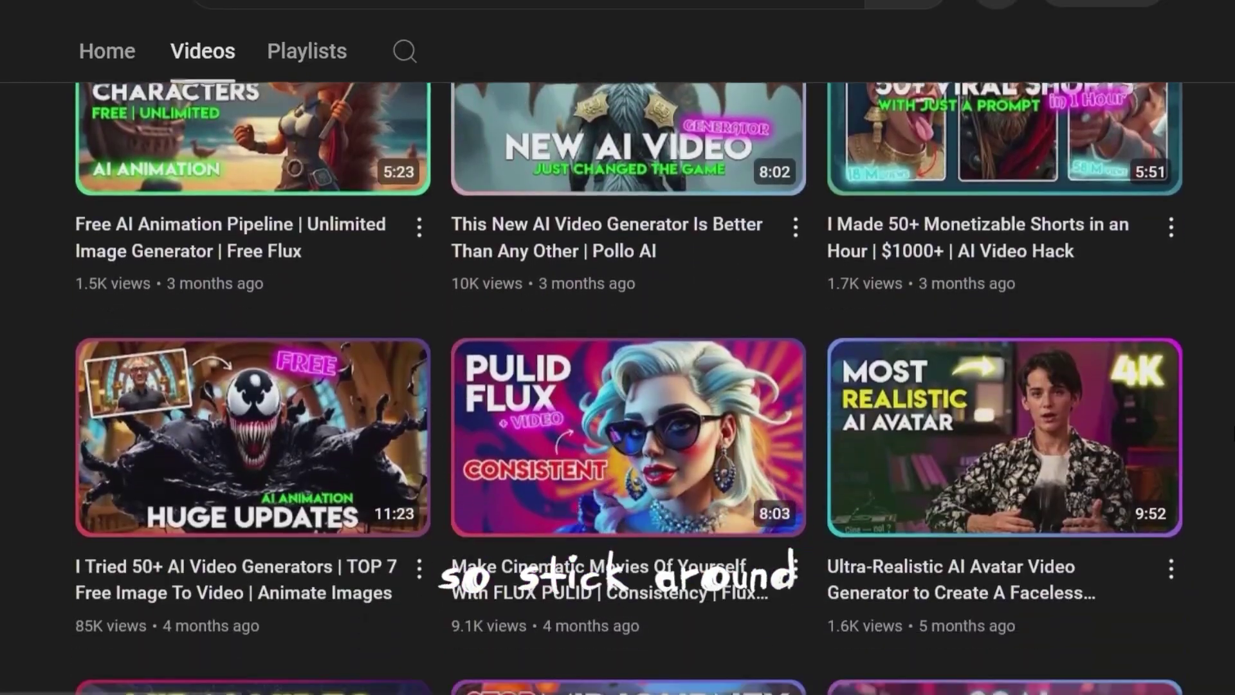
scroll(618, 386, "down", 5)
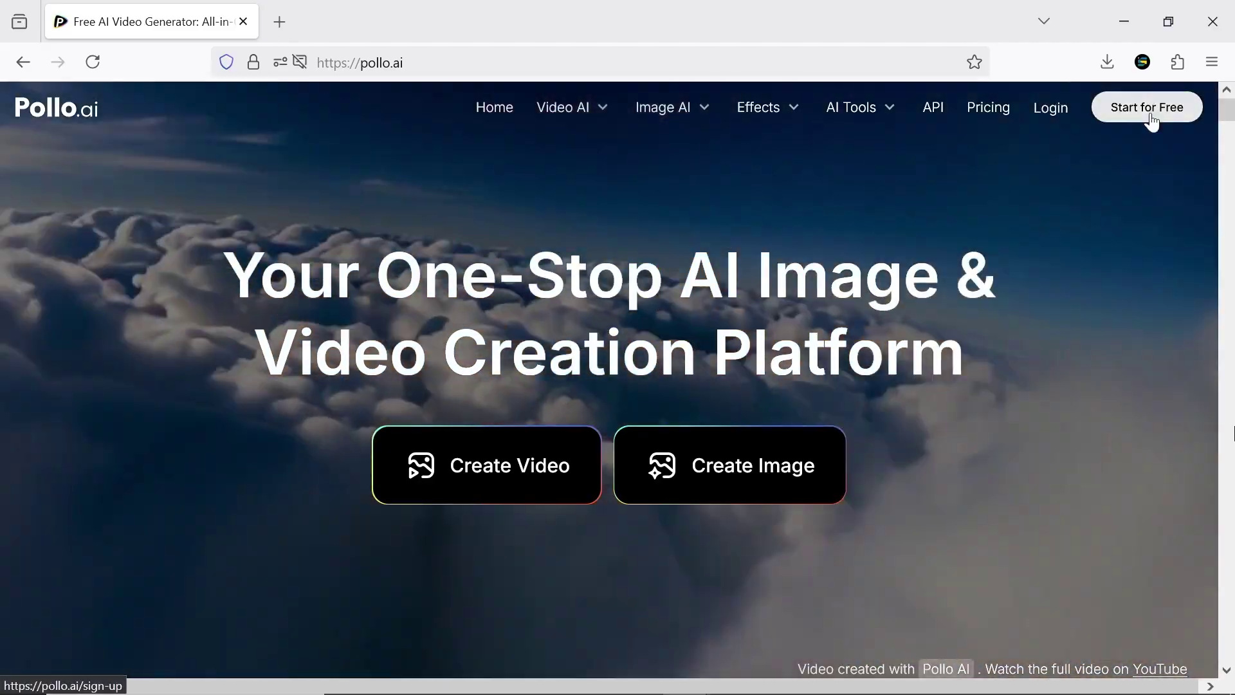
left_click(1147, 107)
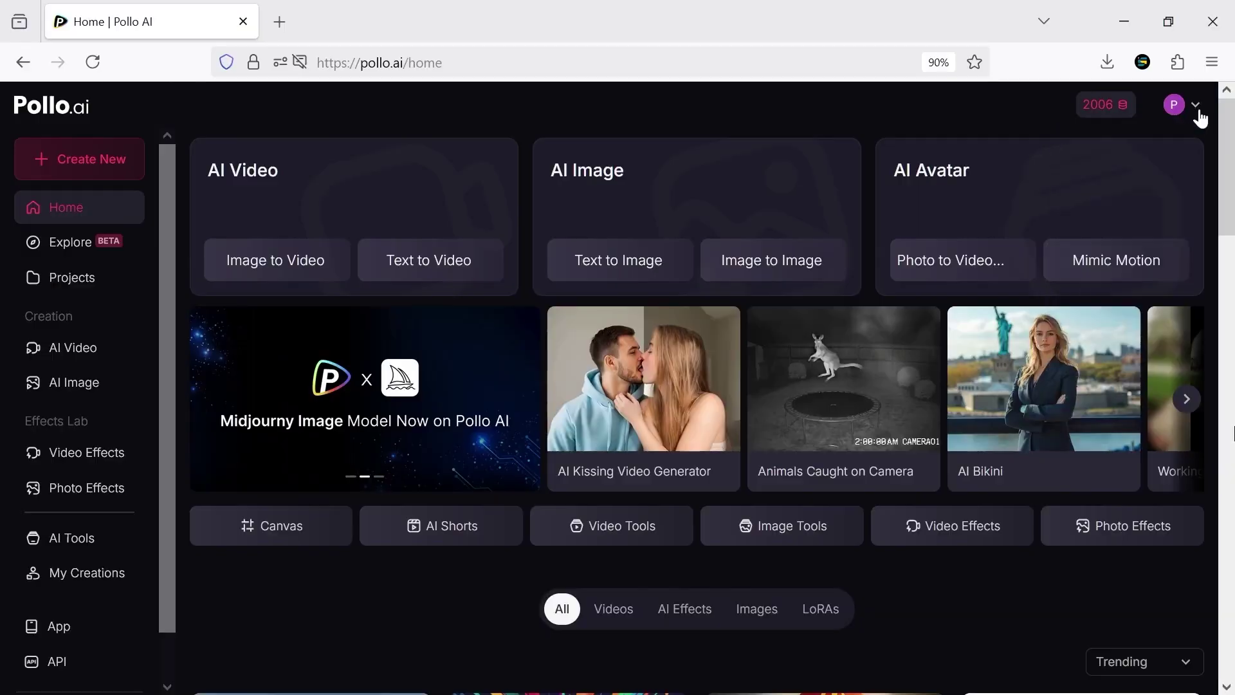
left_click(1195, 106)
mouse_move(1139, 157)
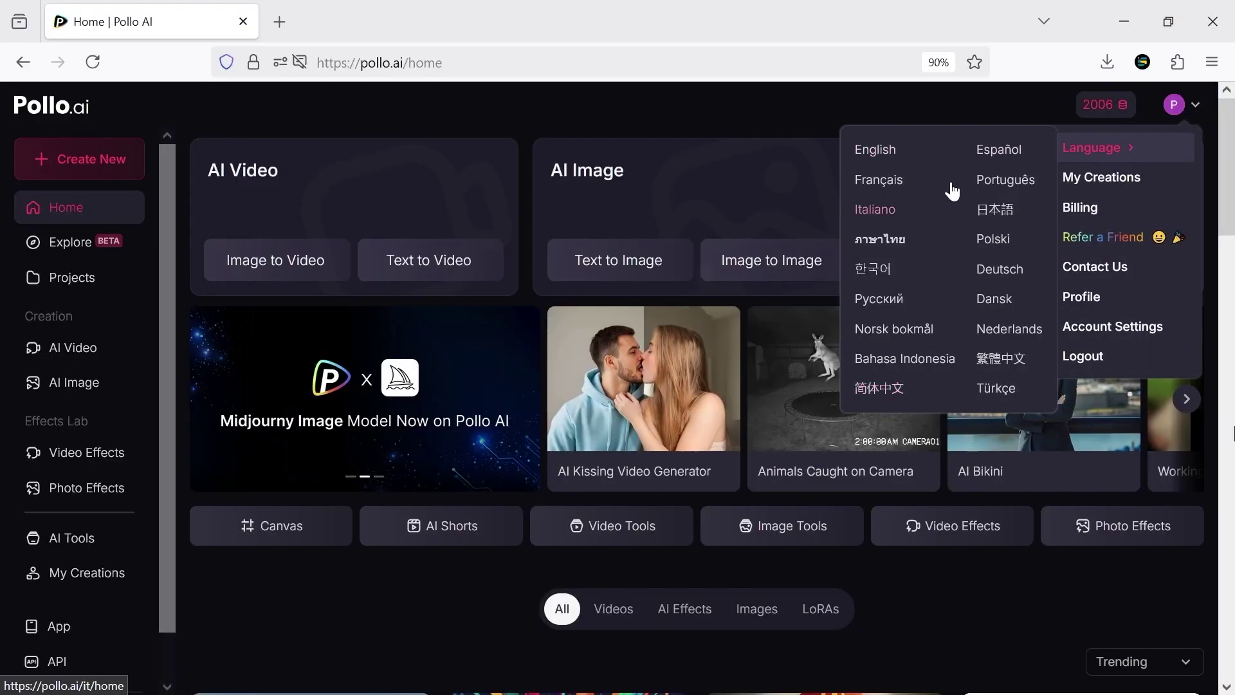
left_click(916, 158)
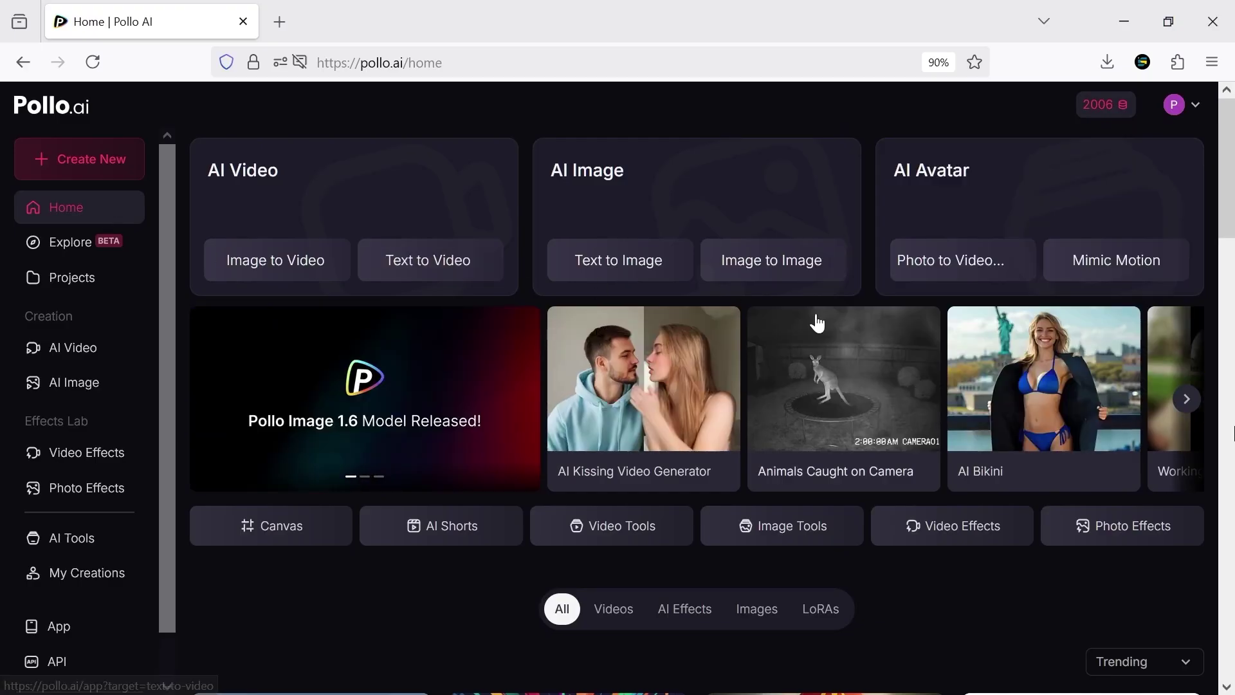
Step: Browse the Explore gallery and play the Elmo birthday clip (Image to Video, Pollo 1.6, 480P, 10s)
left_click(79, 257)
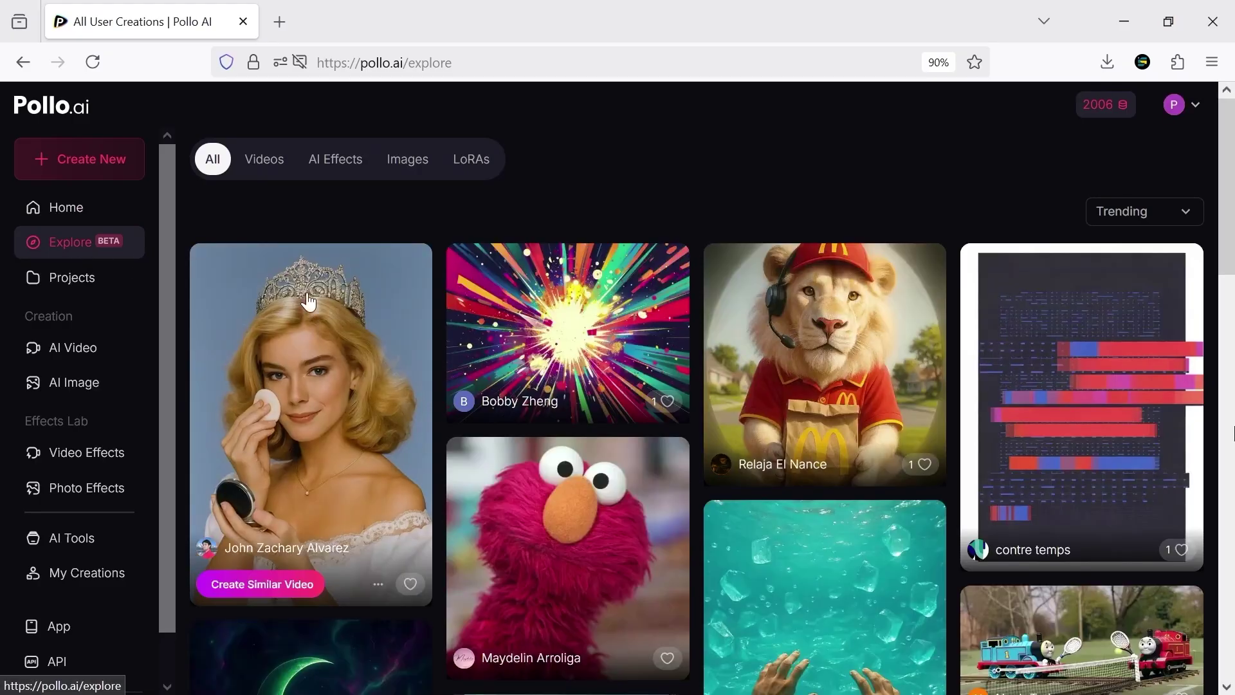
scroll(692, 300, "down", 12)
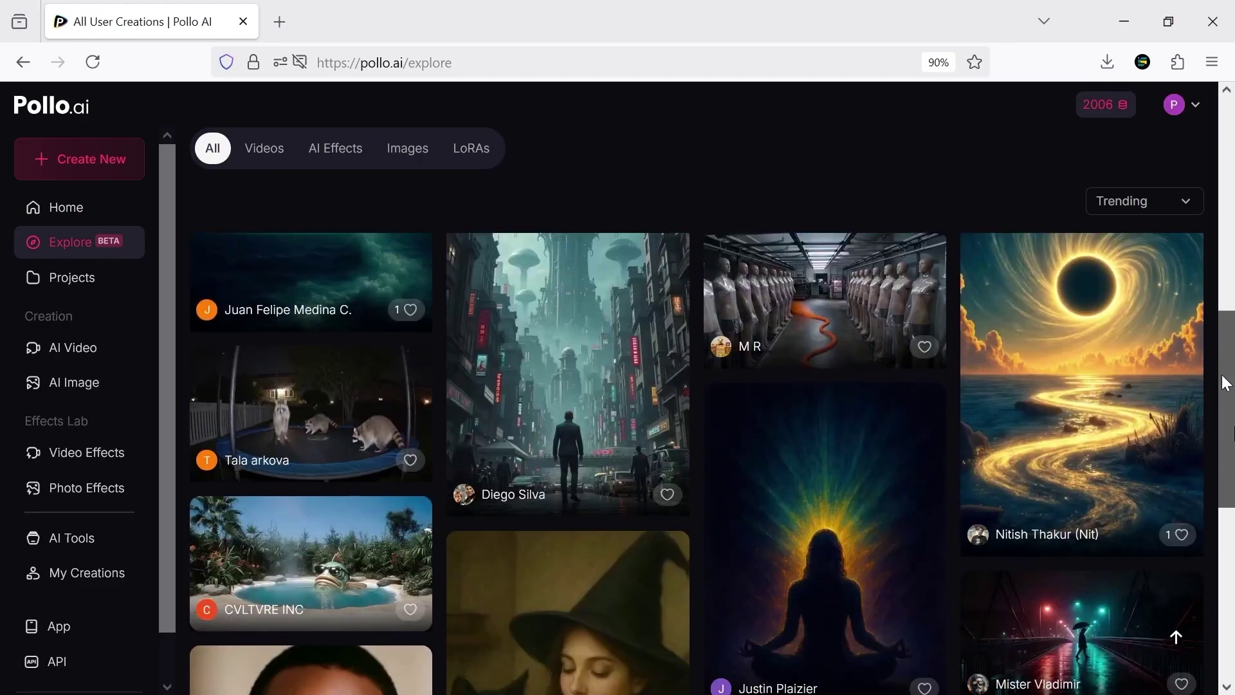
scroll(751, 493, "down", 5)
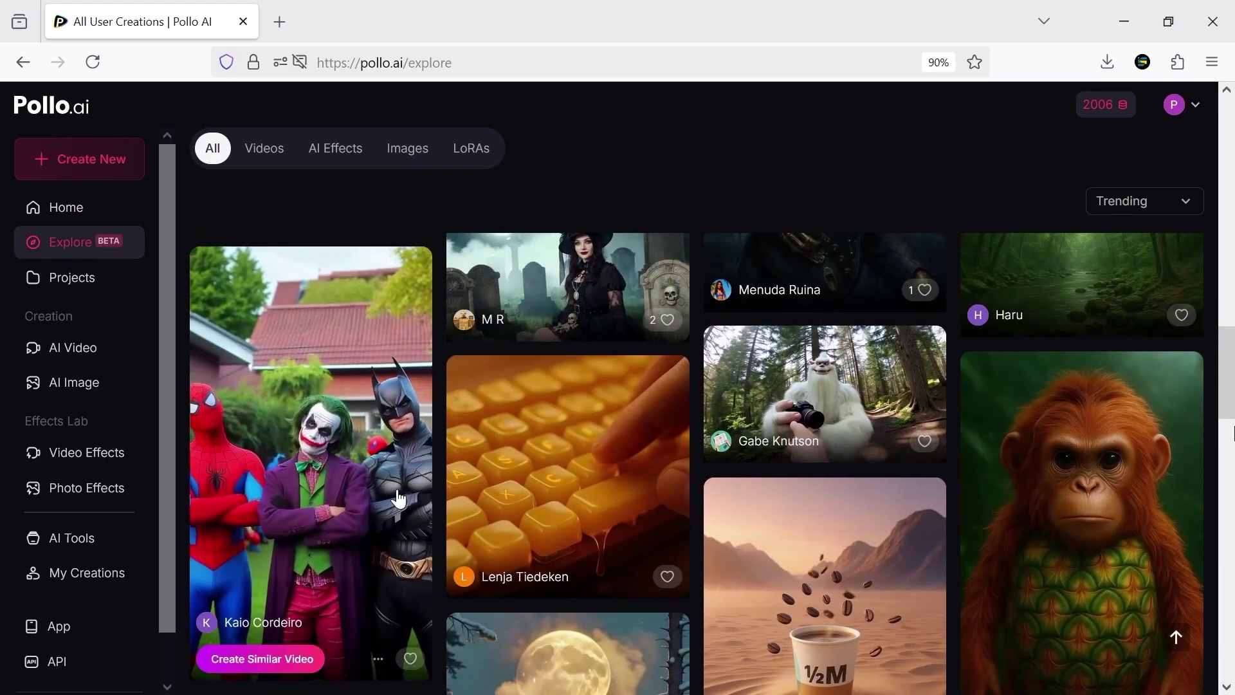
scroll(1100, 513, "down", 10)
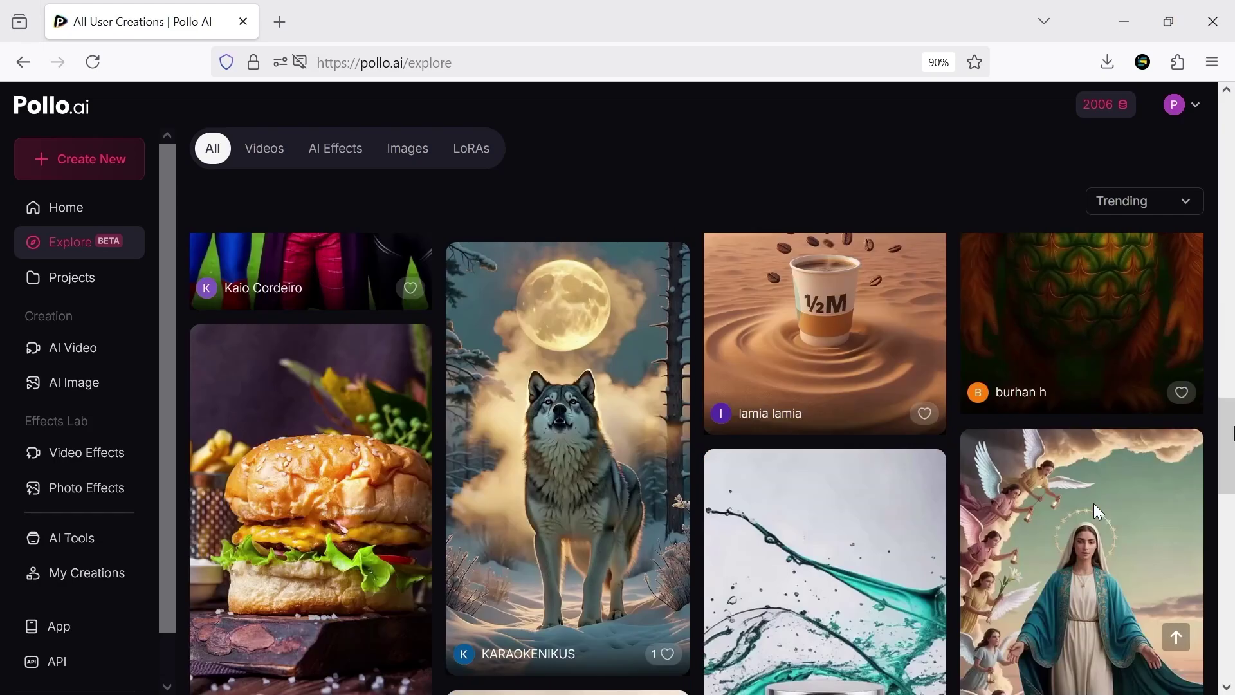
scroll(872, 427, "up", 2)
left_click(872, 428)
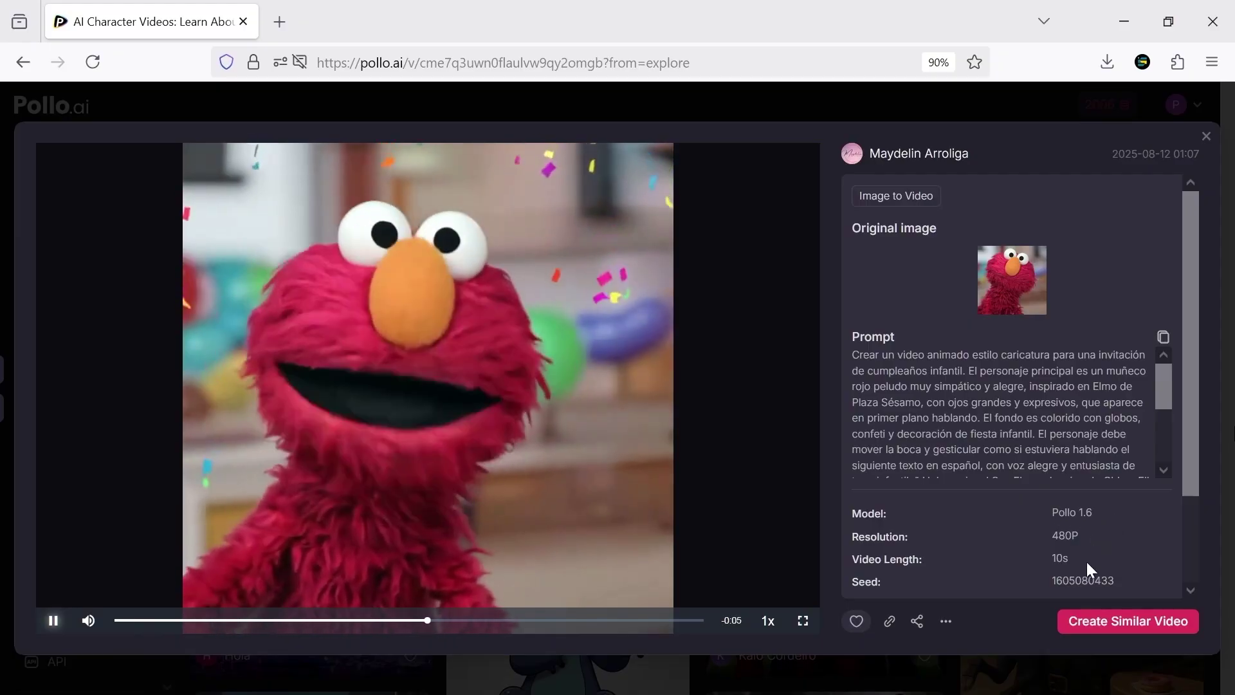
scroll(1106, 409, "down", 5)
scroll(1079, 402, "up", 5)
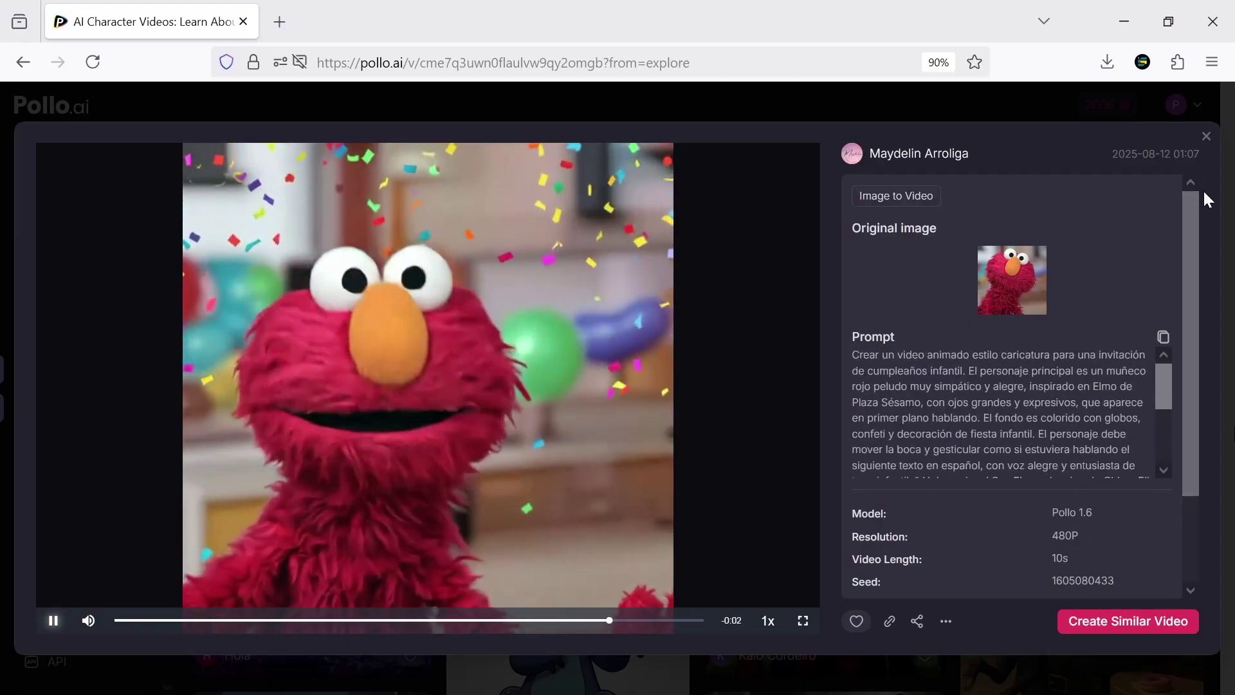
Step: Close the Elmo clip, browse Character videos, and view then close the Joker motorcycle video
left_click(1207, 137)
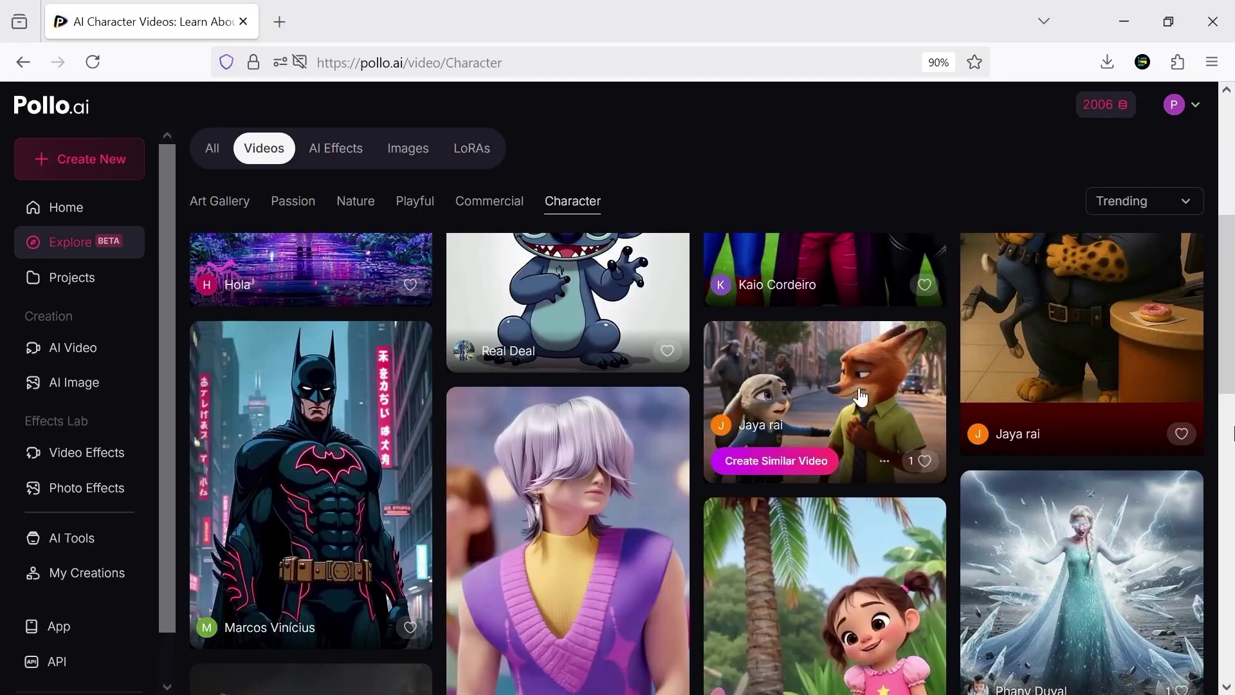
scroll(861, 397, "down", 7)
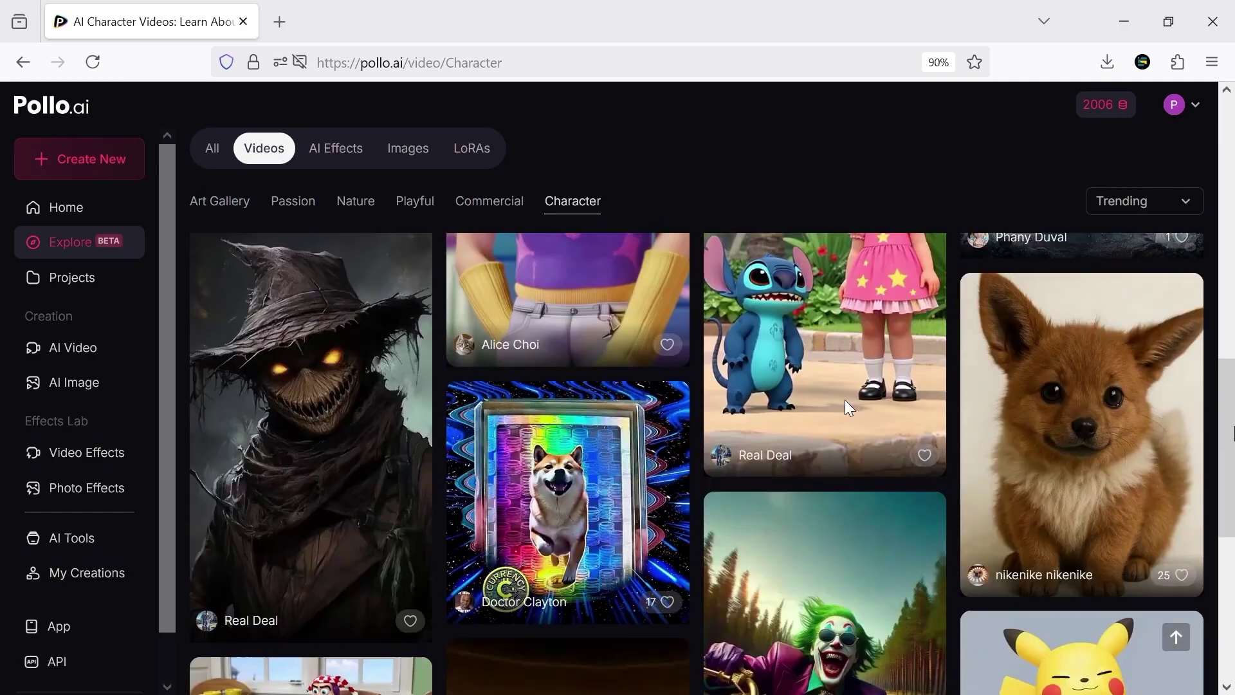
mouse_move(367, 440)
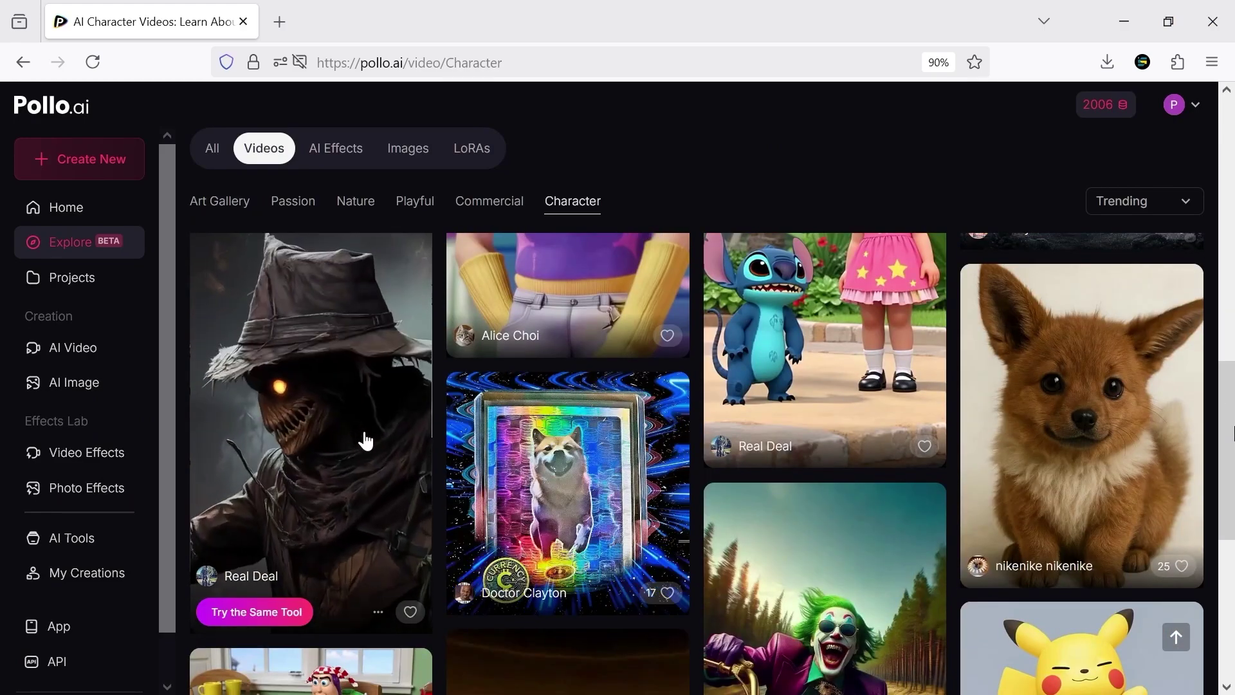
scroll(832, 454, "down", 3)
left_click(842, 477)
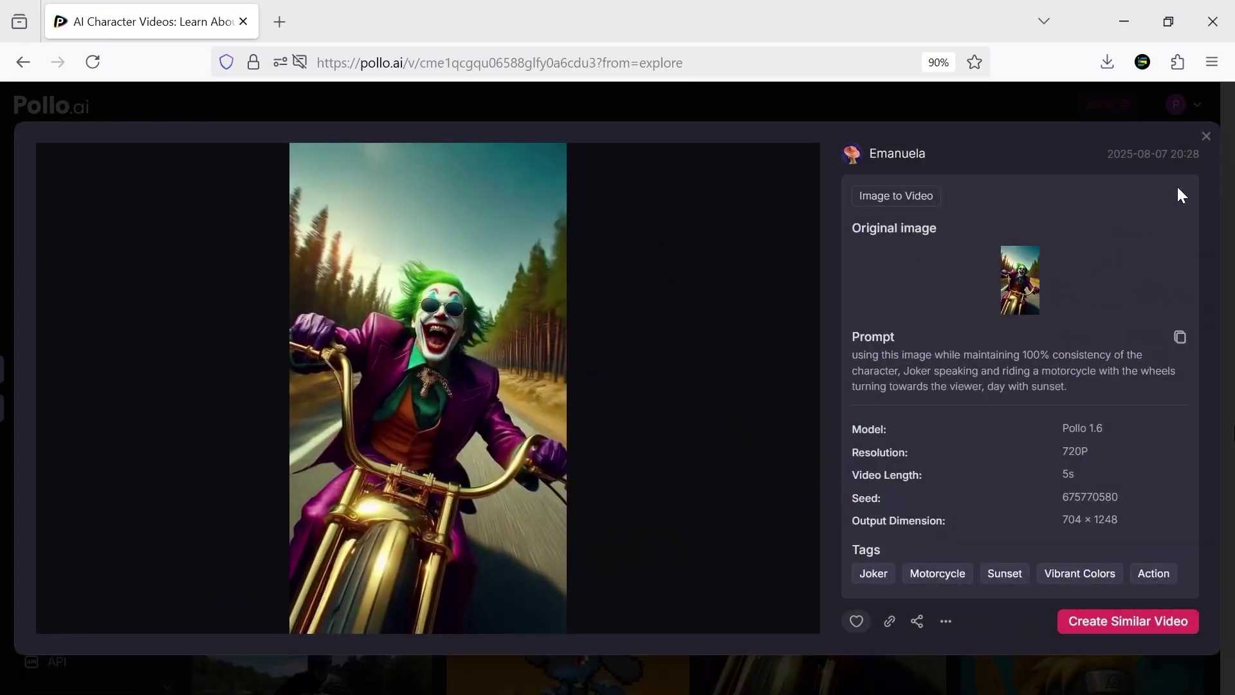
key("Escape")
Step: Switch the gallery to AI Effects and preview several effect creations
scroll(845, 452, "down", 1)
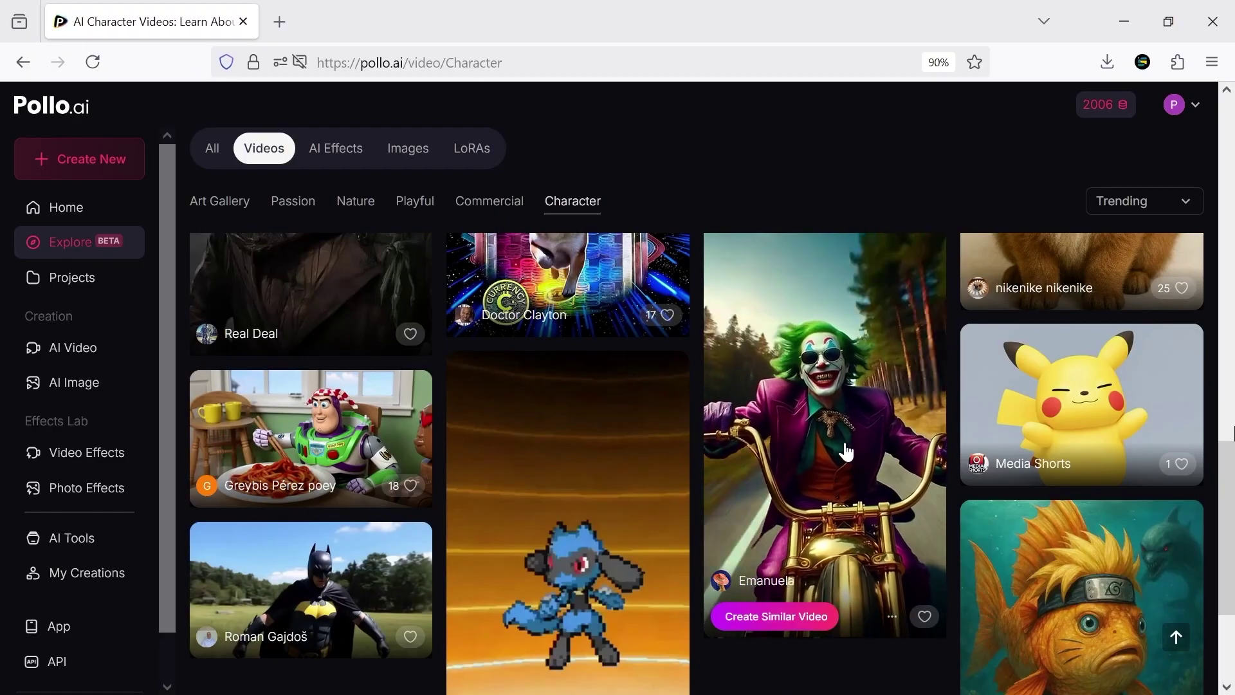
scroll(844, 444, "down", 1)
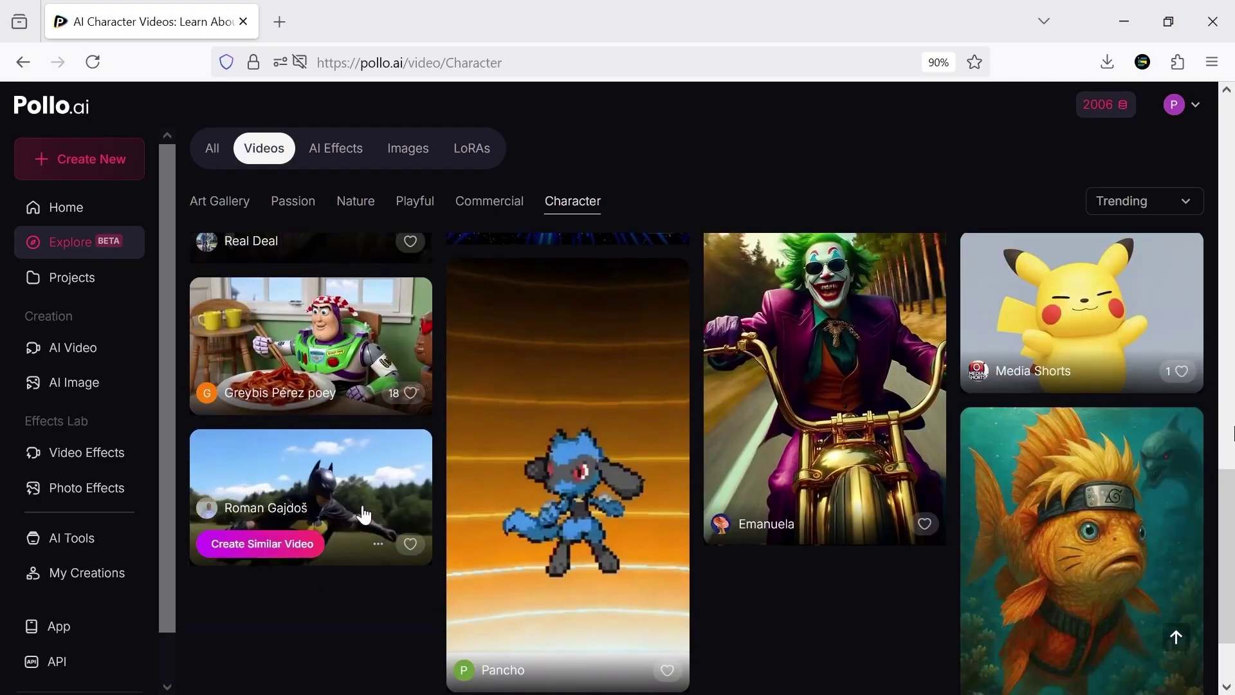
scroll(1100, 443, "down", 1)
scroll(1092, 489, "up", 5)
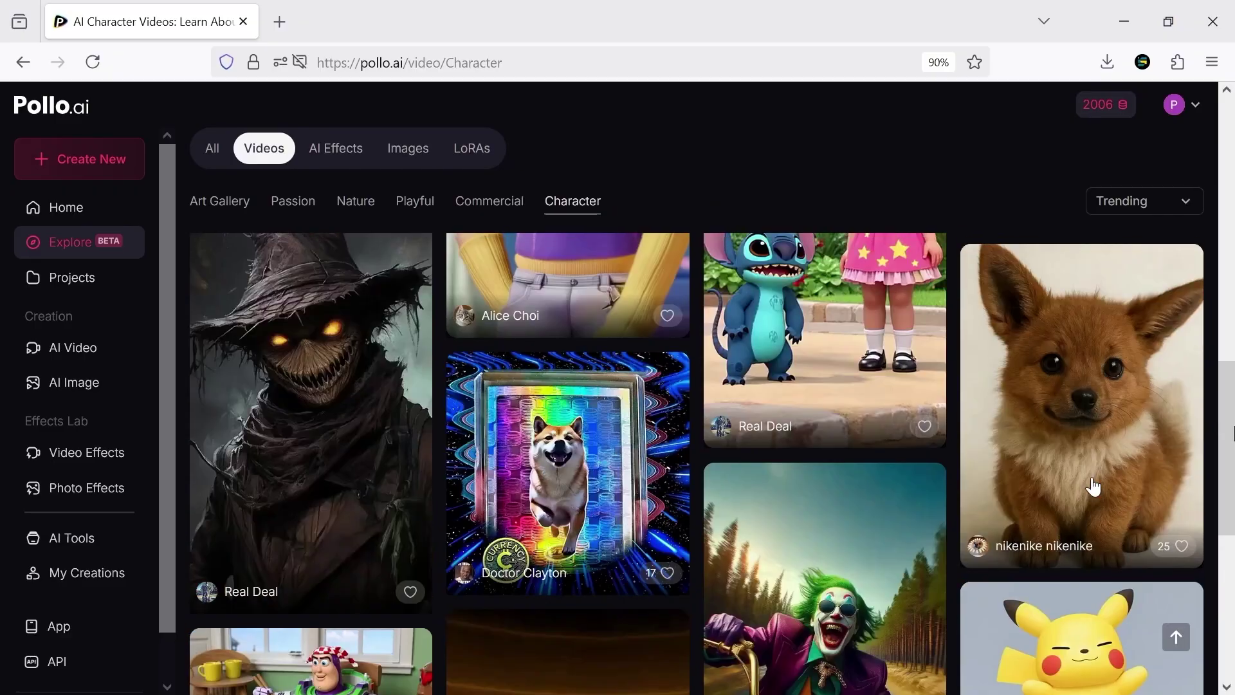
scroll(888, 529, "up", 3)
scroll(887, 530, "up", 5)
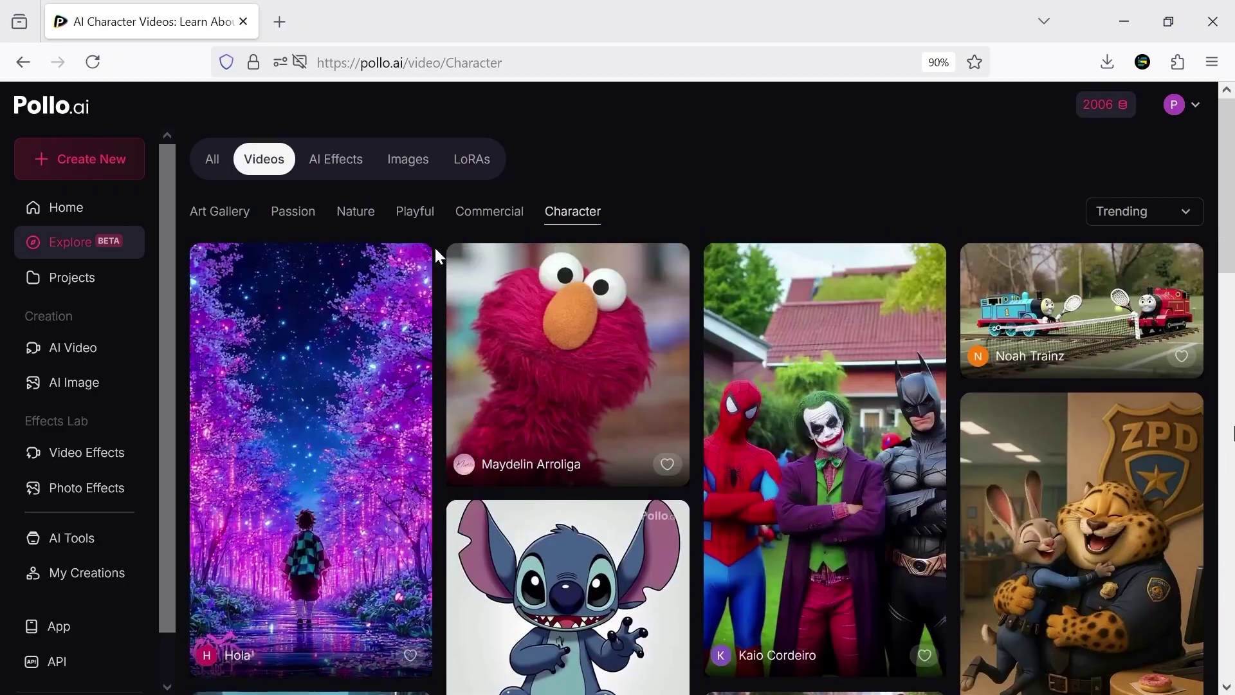
left_click(352, 165)
mouse_move(332, 351)
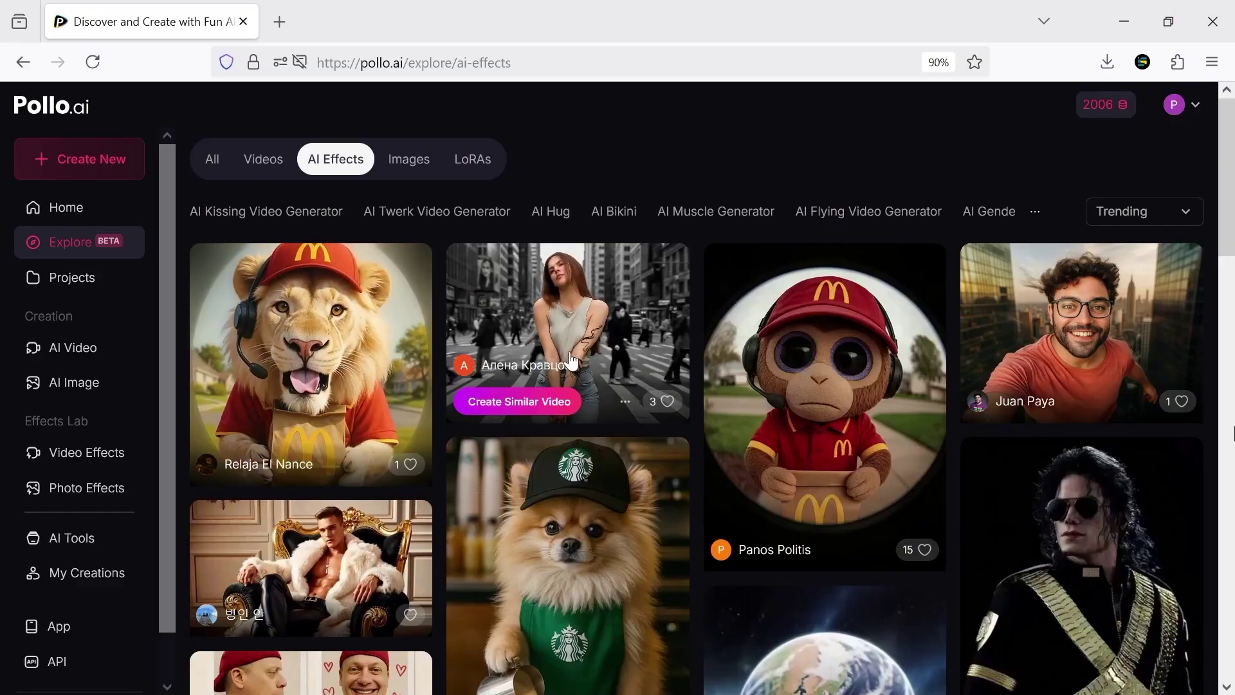
mouse_move(850, 406)
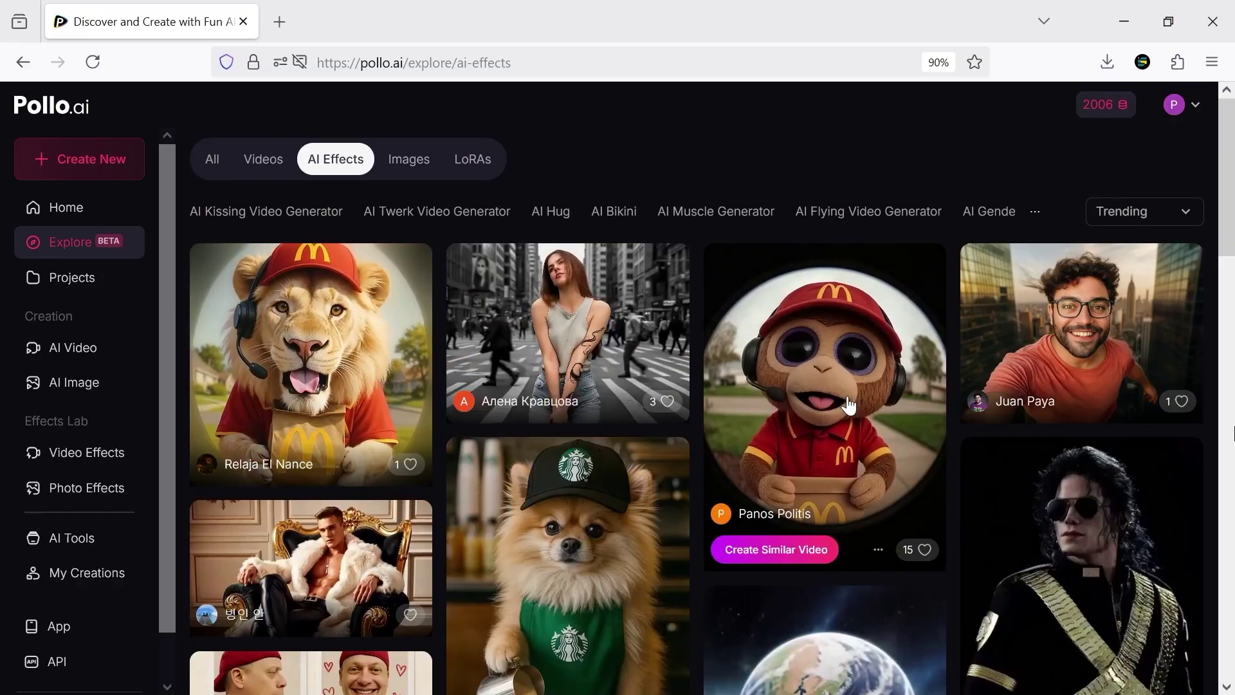
mouse_move(1076, 344)
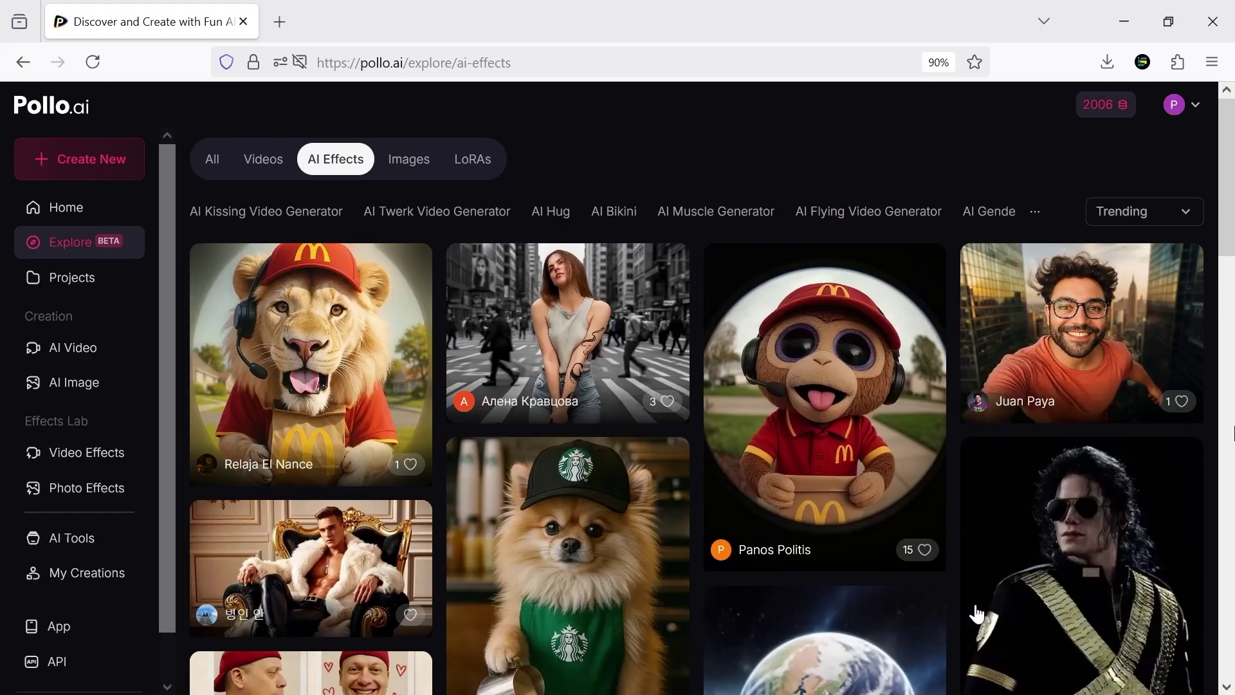
scroll(973, 597, "down", 10)
Step: Browse LoRAs filtered by Girls, Boys, Buildings, Toy figures and Clothing, then return Home
left_click(471, 149)
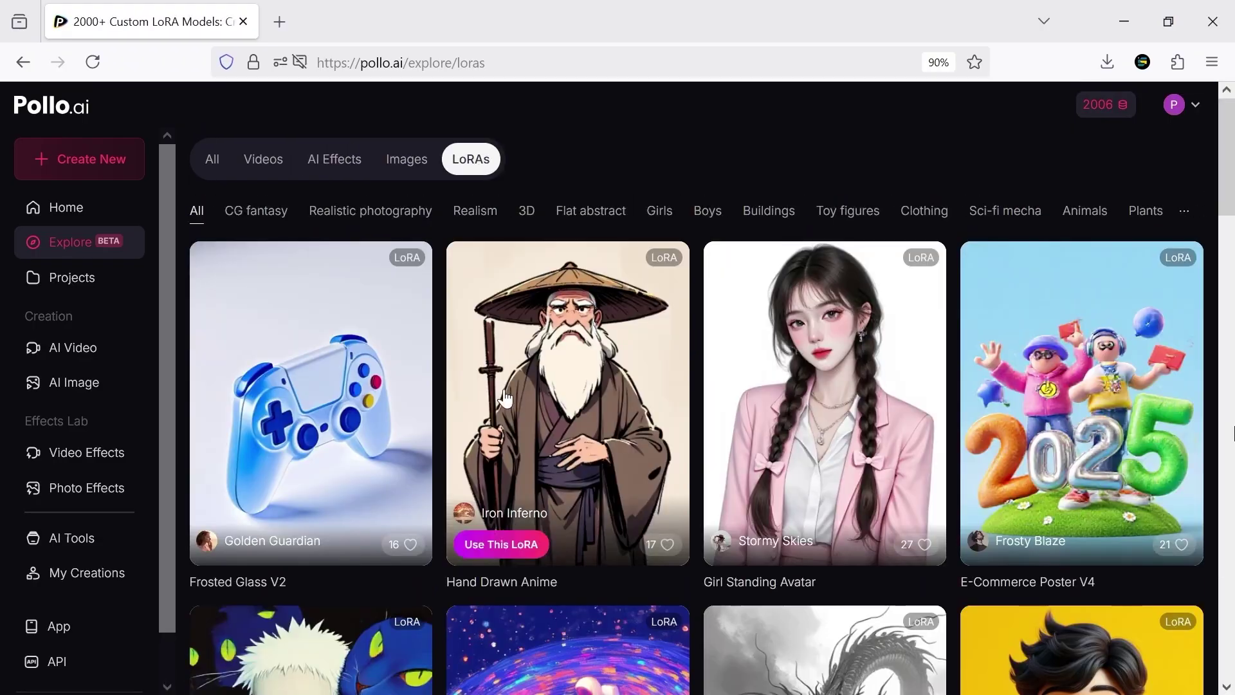
scroll(1107, 367, "down", 4)
scroll(1105, 361, "down", 15)
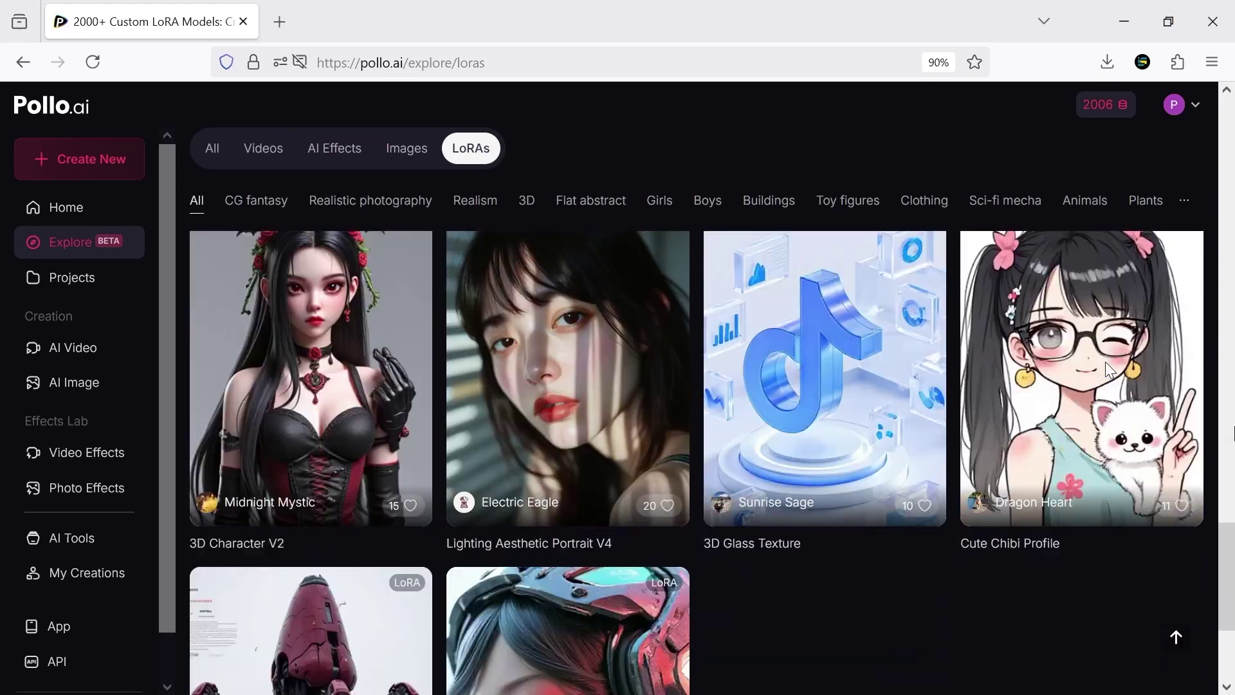
left_click(659, 200)
left_click(715, 214)
left_click(766, 214)
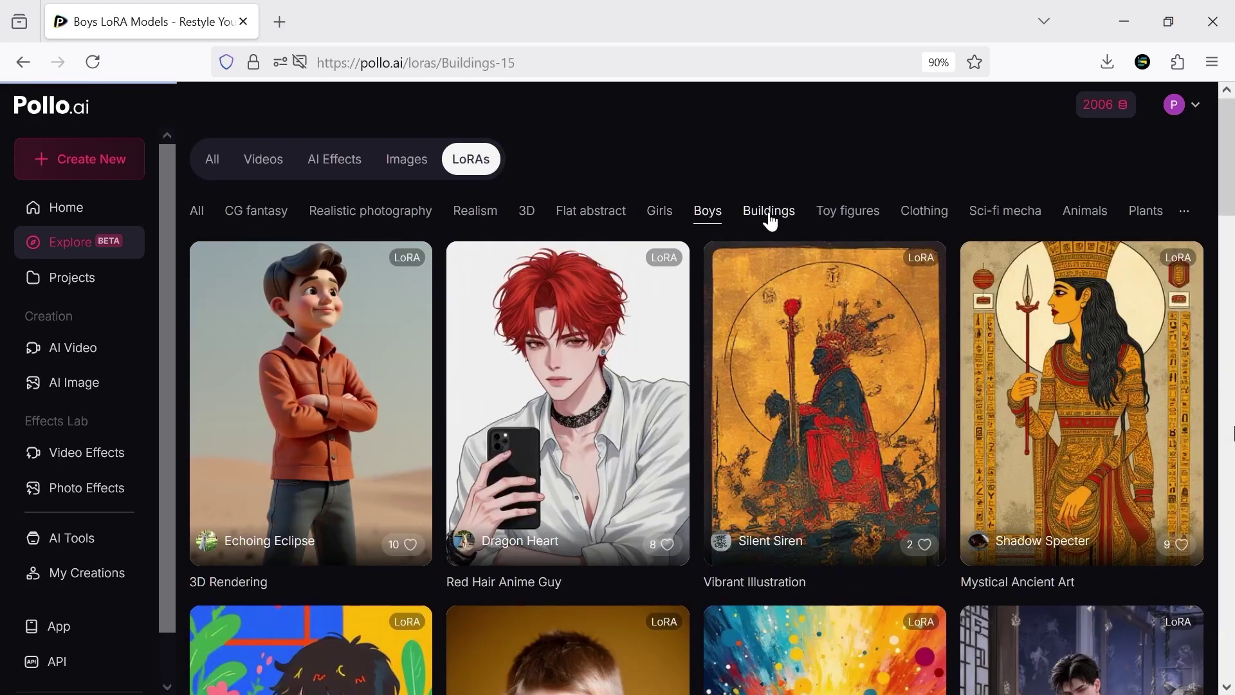
left_click(847, 214)
left_click(924, 214)
left_click(71, 209)
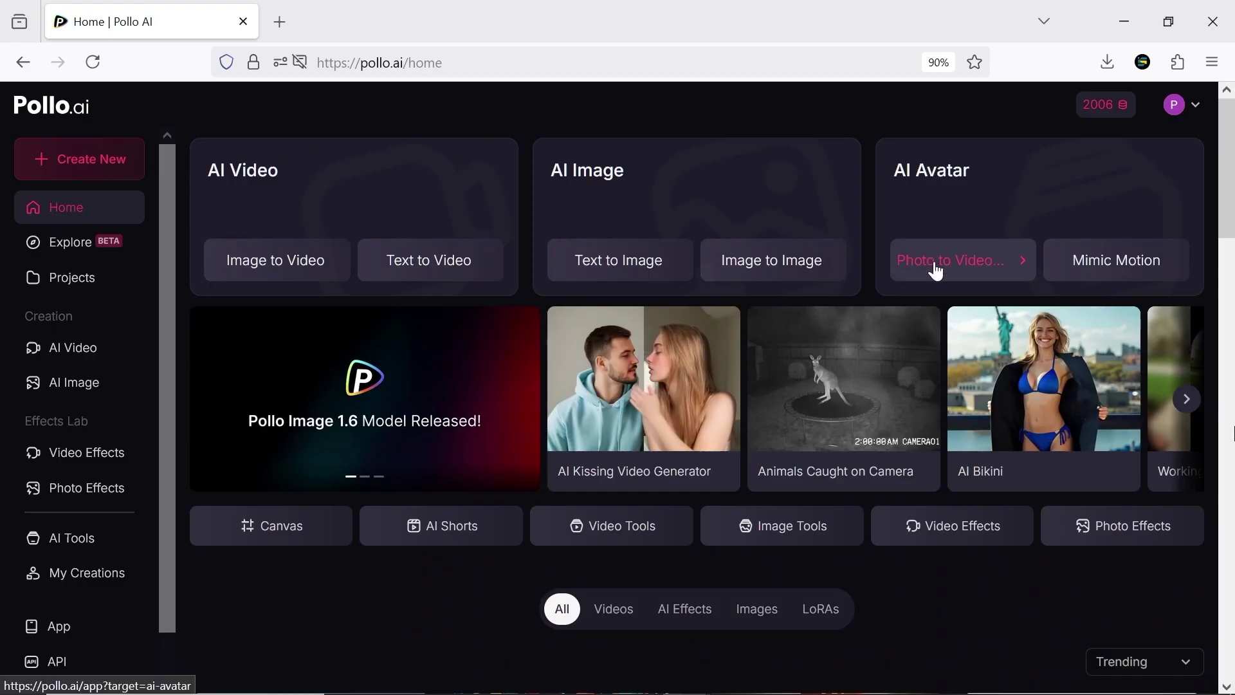
Step: In AI Avatar, pick the street portrait from earlier creations and crop its right side
left_click(978, 283)
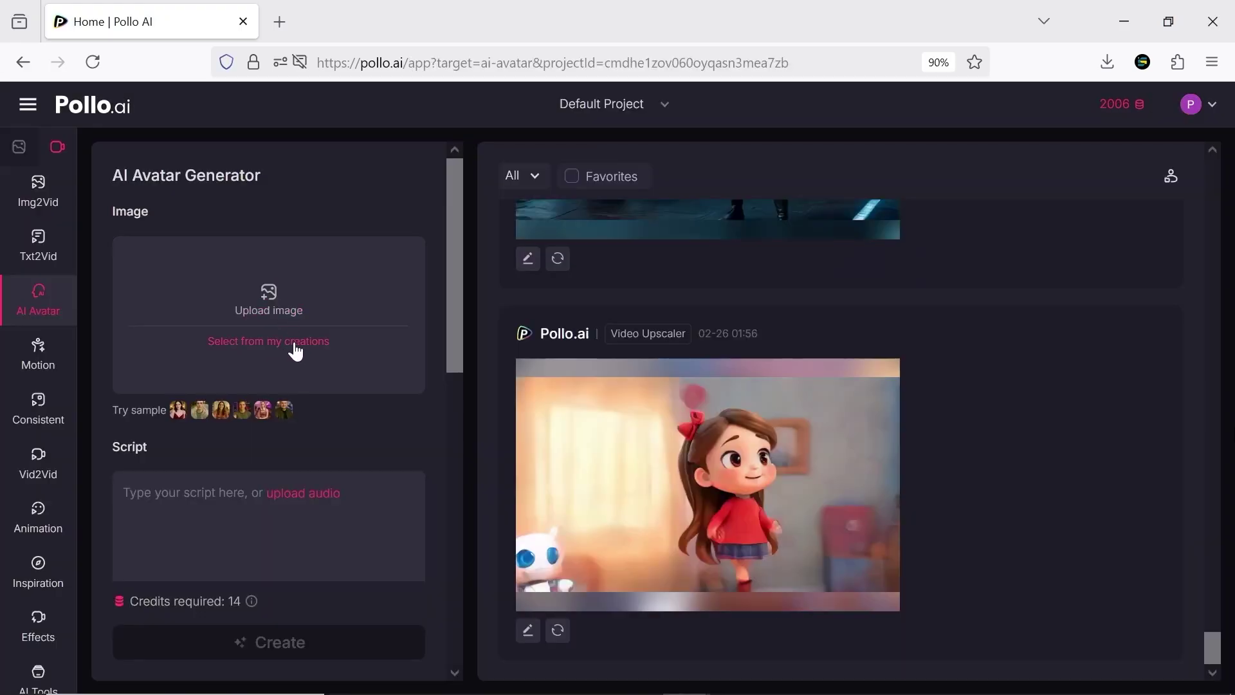
left_click(178, 410)
left_click(200, 411)
left_click(221, 412)
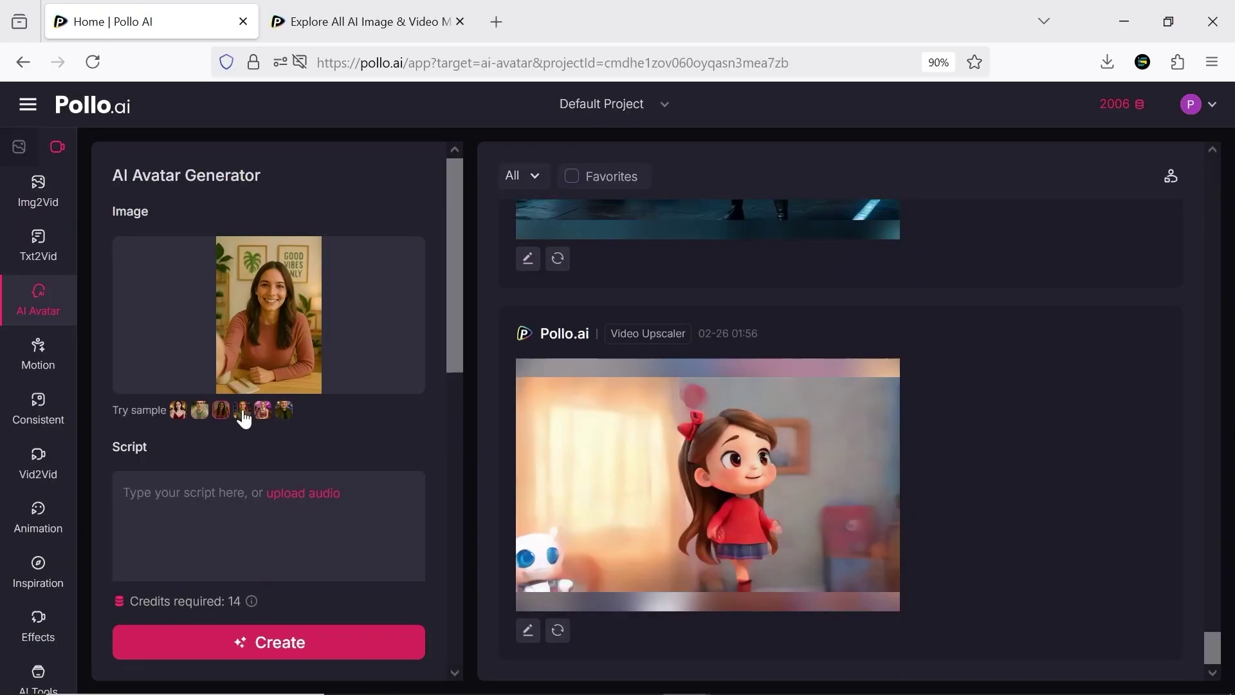
left_click(242, 411)
left_click(263, 412)
left_click(284, 411)
left_click(290, 351)
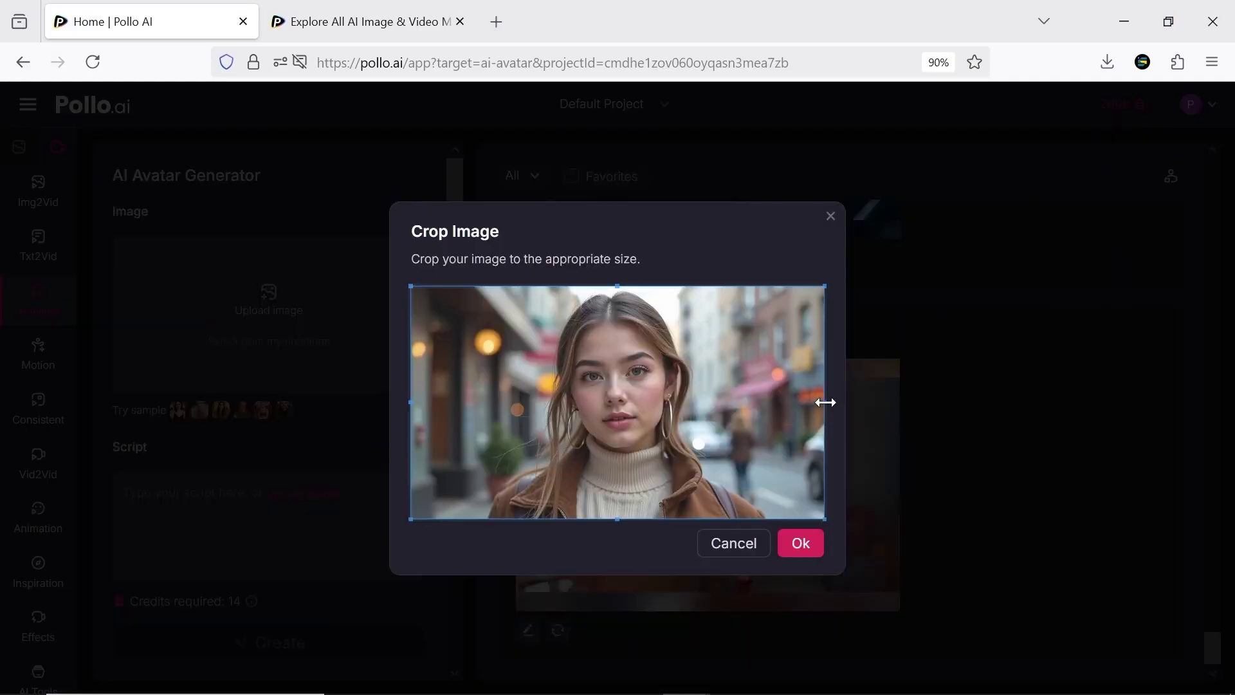
left_click_drag(826, 403, 762, 416)
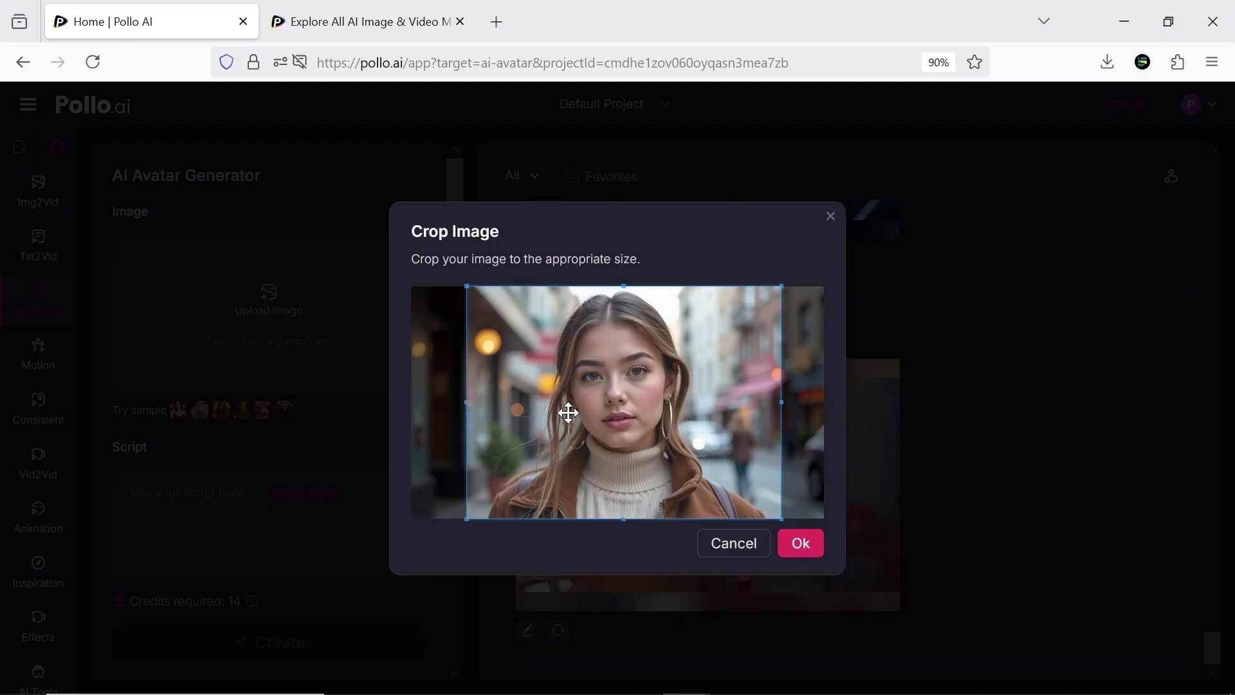
key("Return")
Step: Paste the Pollo 1.6 promo script and choose the Jessica narration voice
scroll(356, 339, "down", 3)
right_click(157, 326)
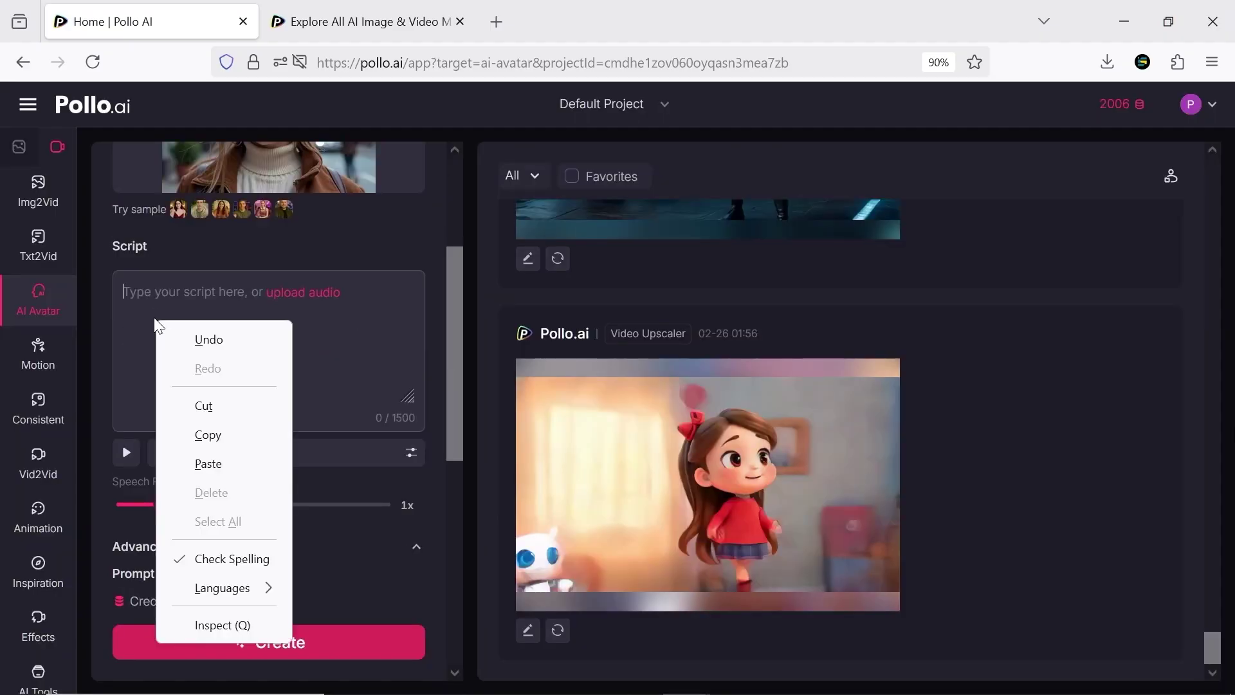
left_click(210, 463)
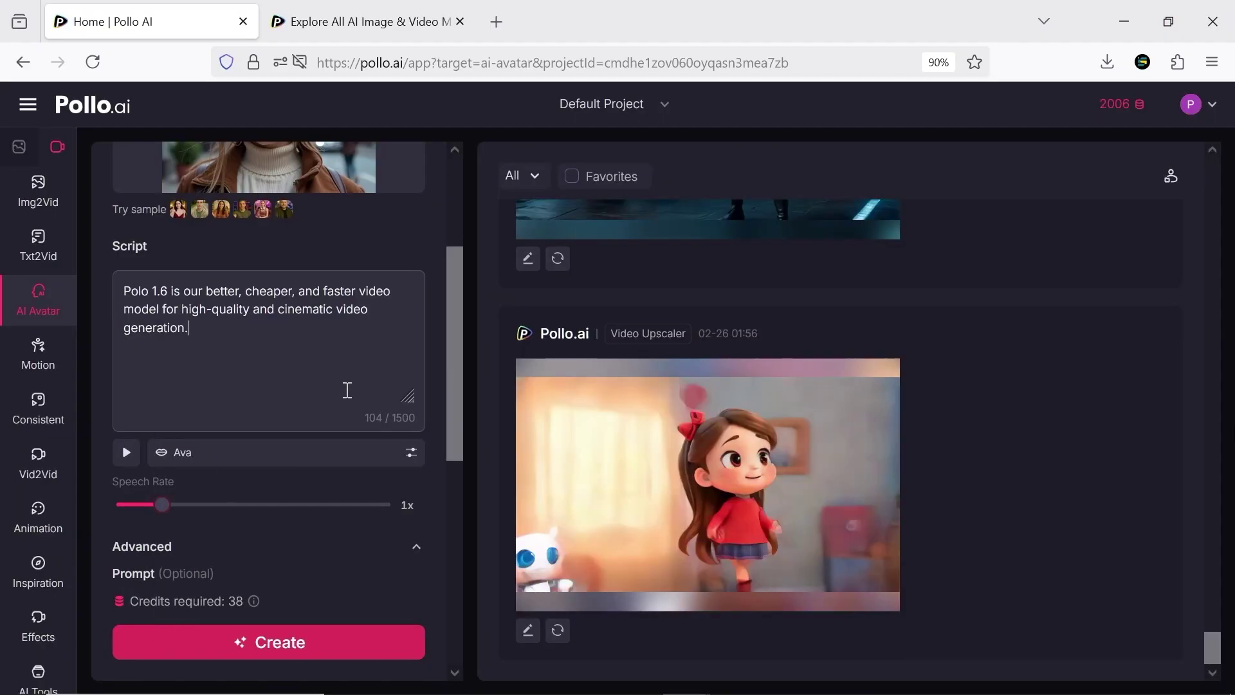
left_click(208, 459)
left_click(183, 442)
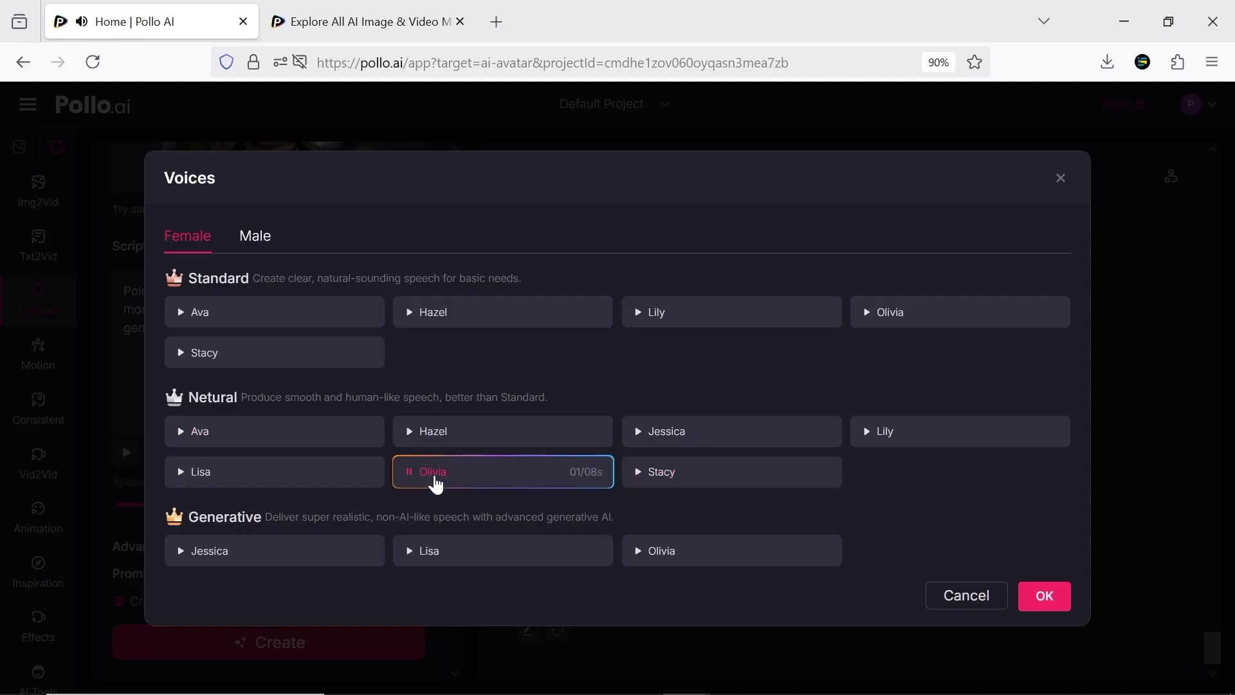
key("Escape")
Step: Review the 1:1, 720P settings and submit the 41-credit avatar generation
scroll(348, 416, "down", 2)
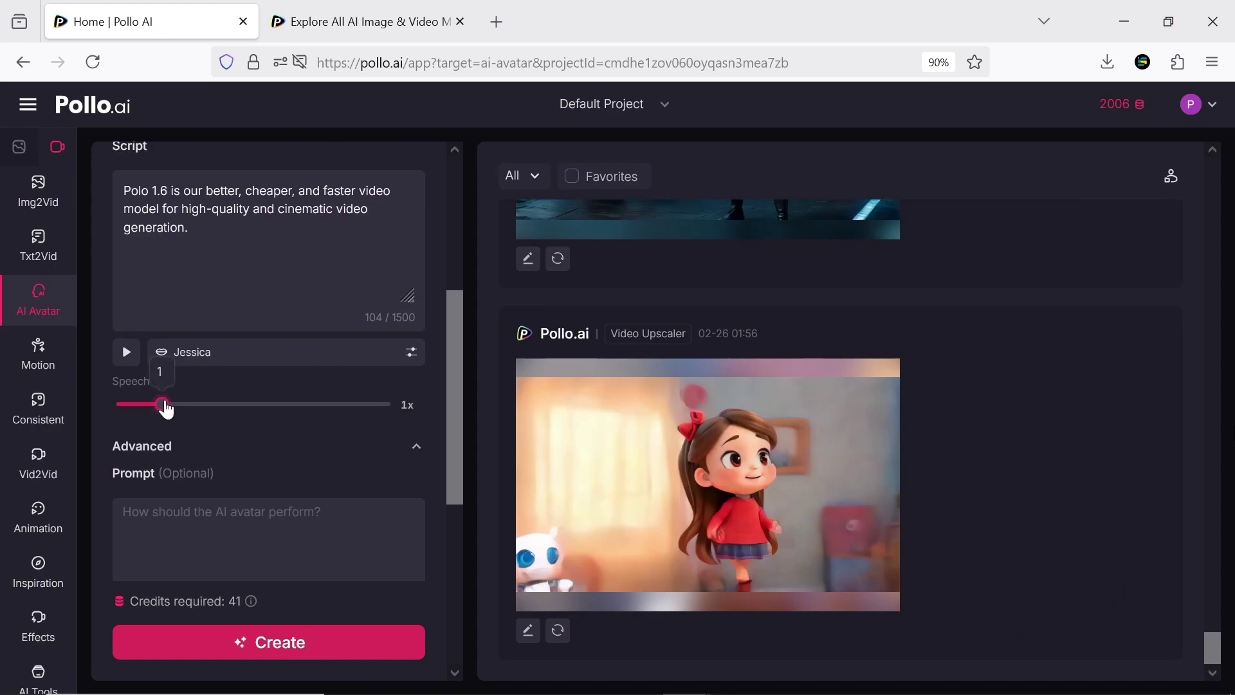
scroll(213, 419, "down", 2)
left_click_drag(455, 411, 463, 461)
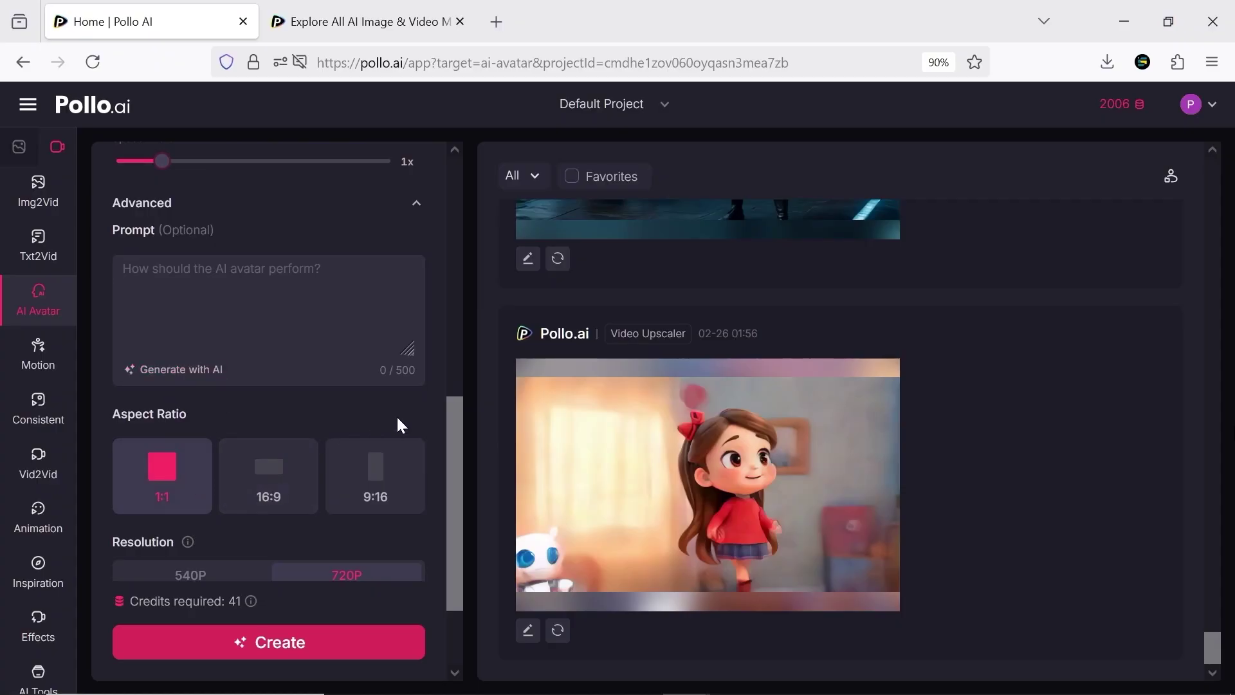
left_click_drag(455, 424, 335, 498)
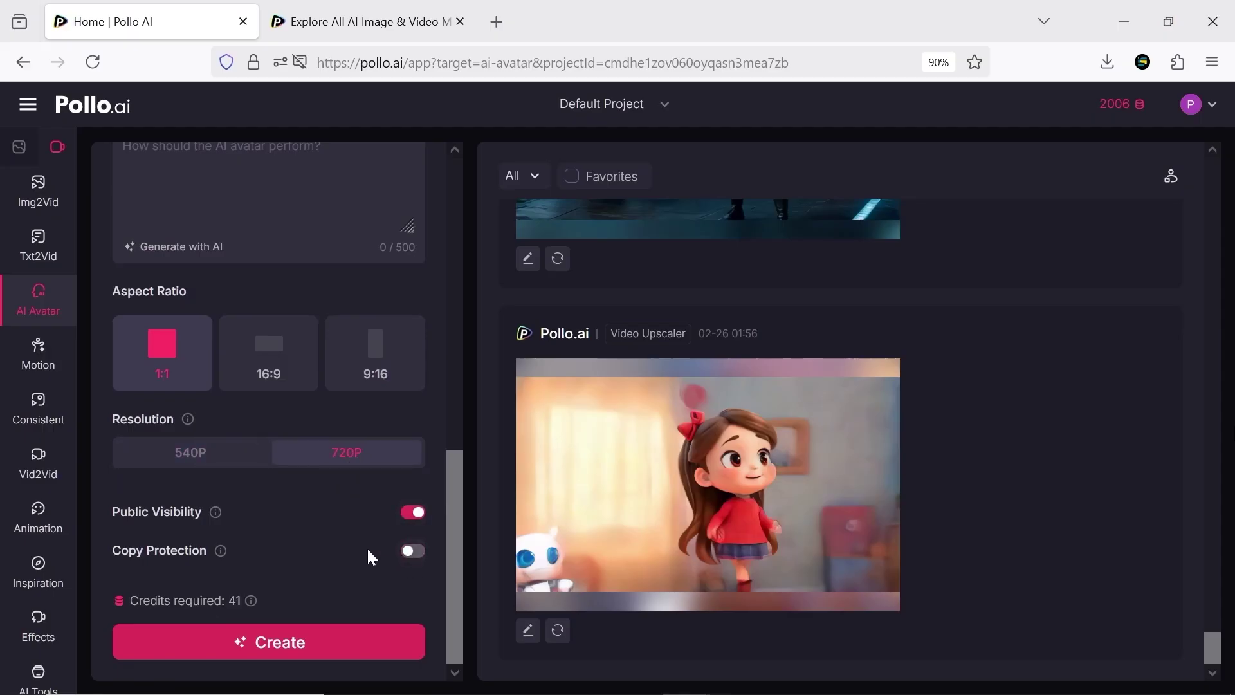
left_click(323, 642)
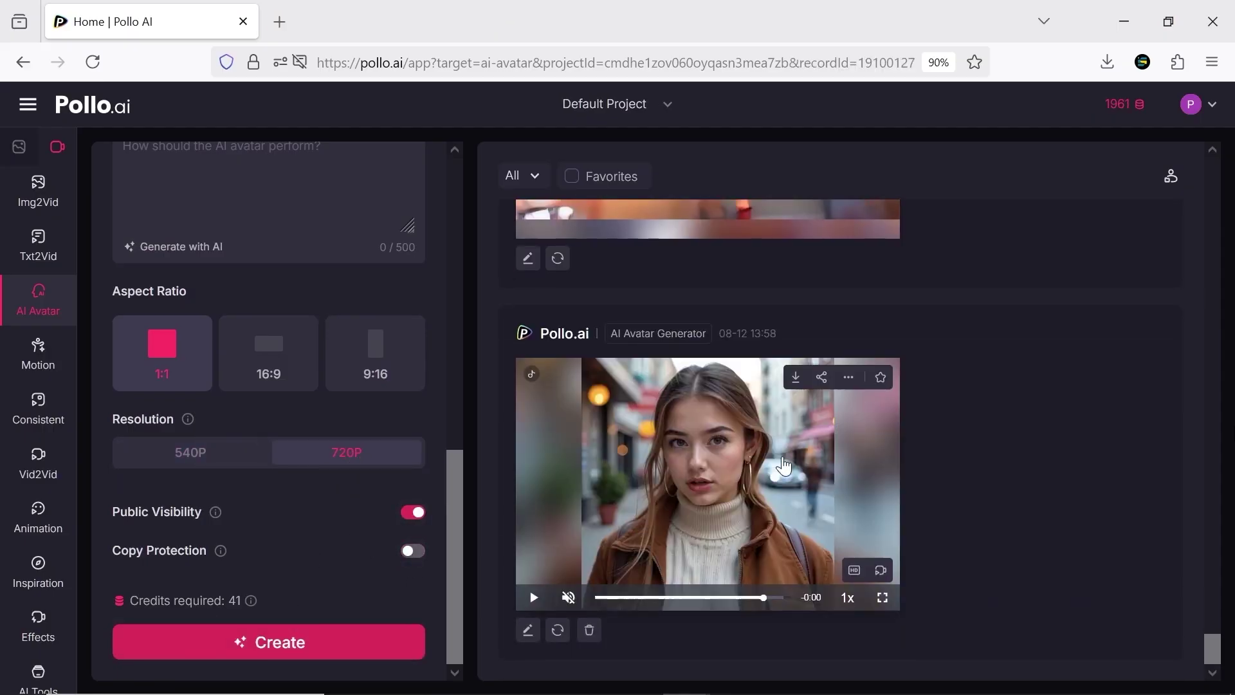
Step: Play the finished AI Avatar Generator video speaking in the Neural-Jessica voice
left_click(696, 476)
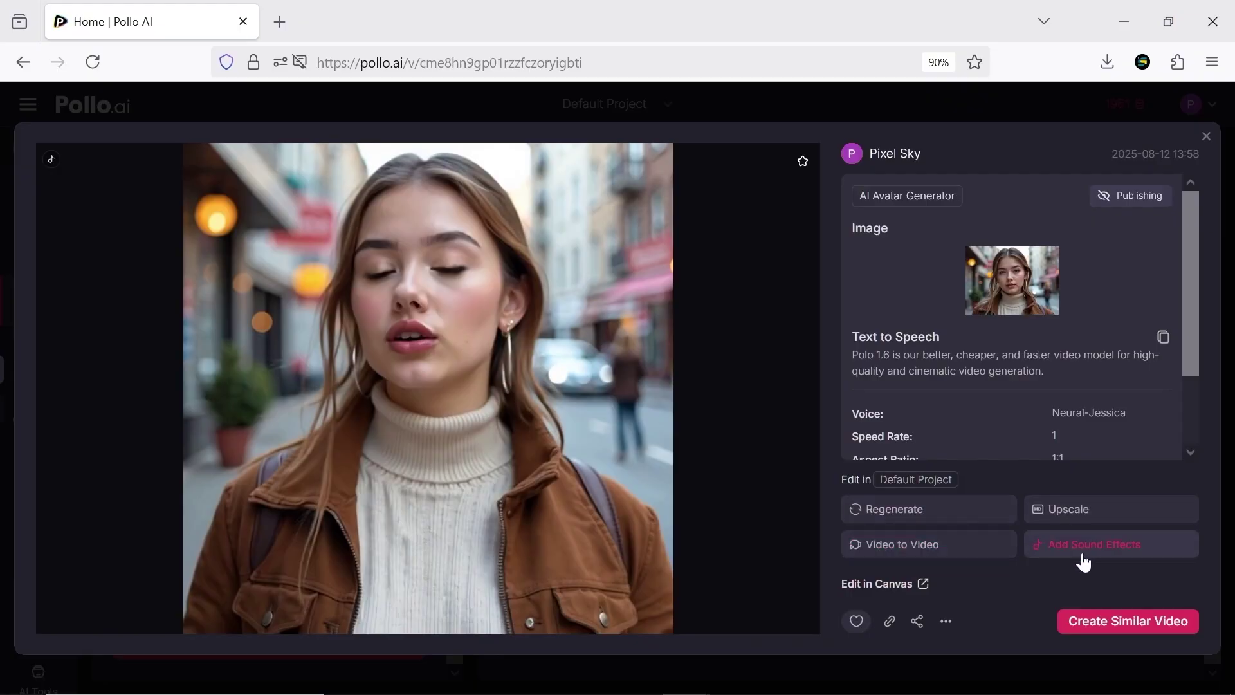
Step: Close the avatar video's detail view
key("Escape")
Step: Open Mimic Motion and use the sample model in the blue T-shirt
left_click(47, 363)
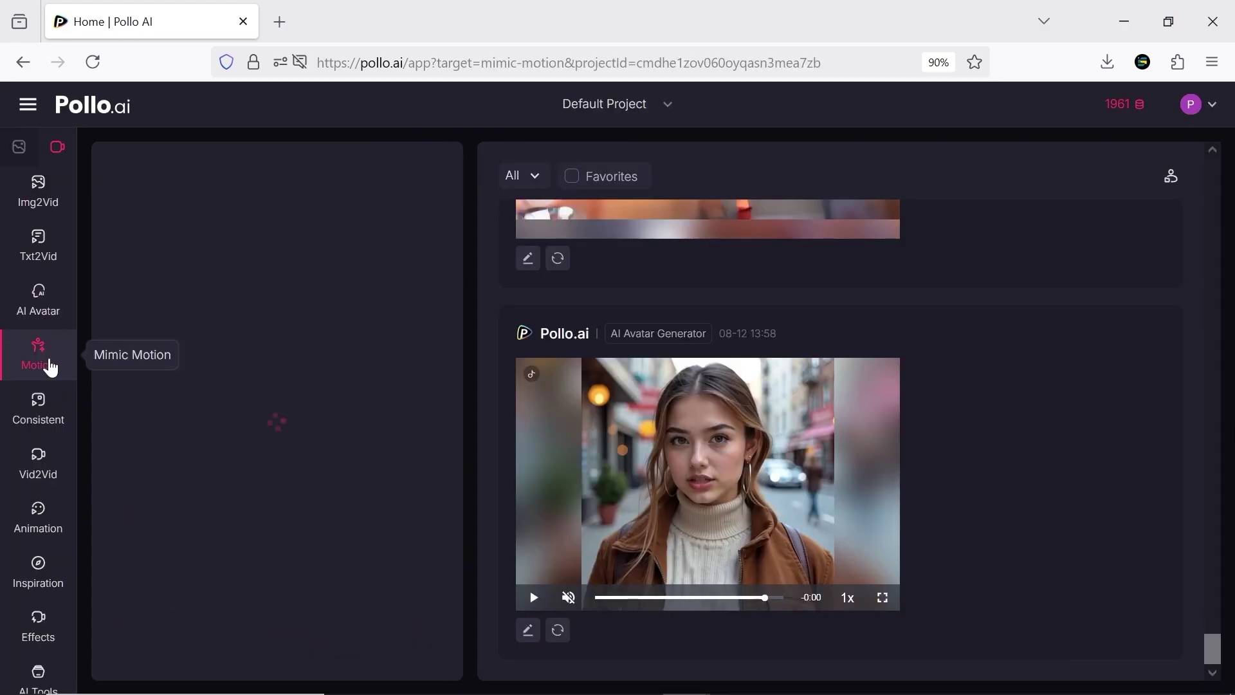
left_click(375, 211)
left_click(396, 216)
left_click(417, 219)
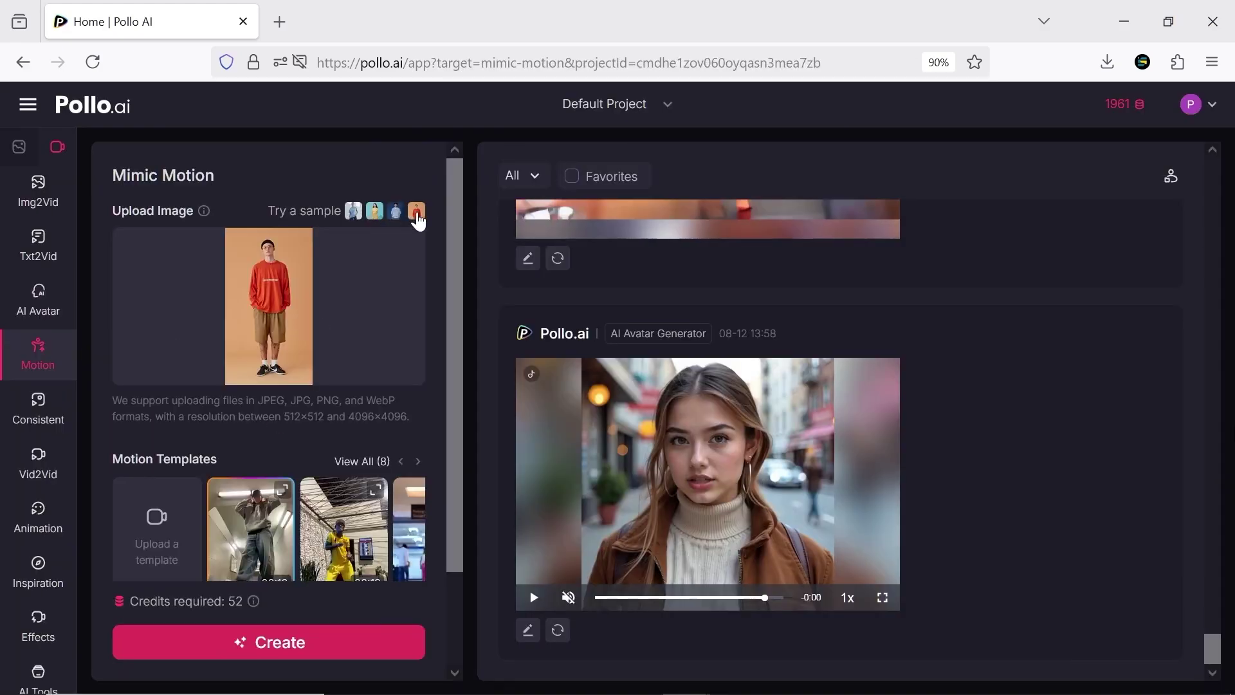
left_click(353, 214)
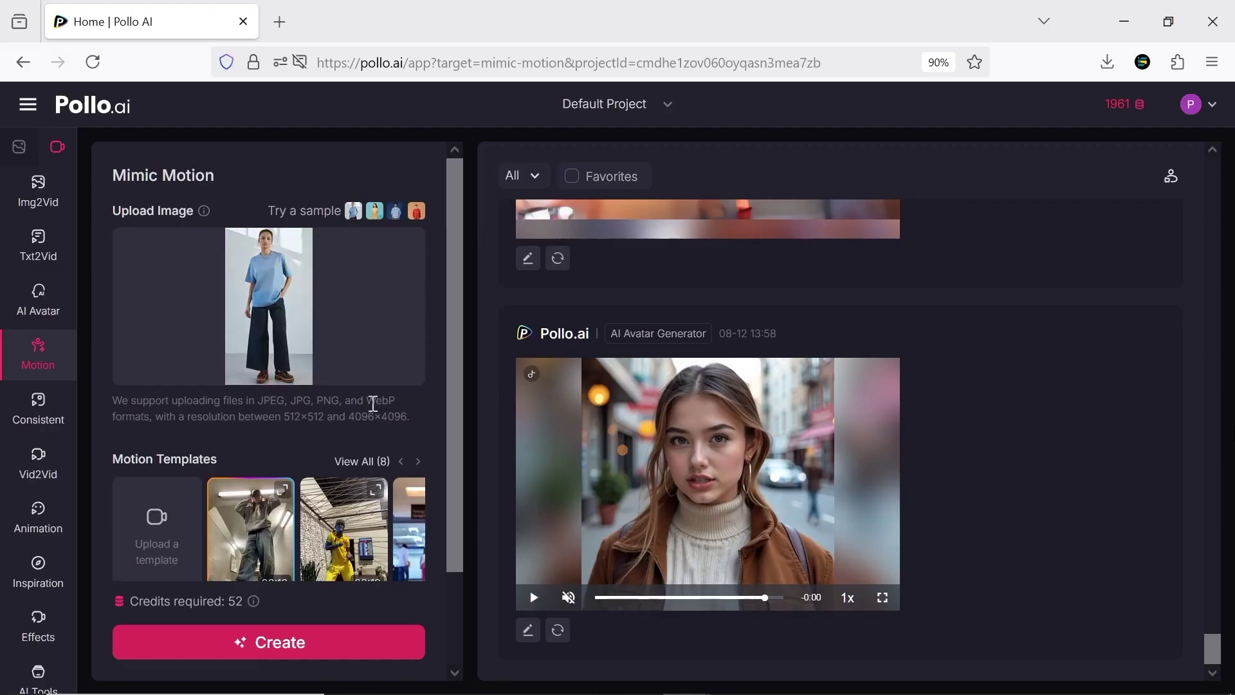
Step: Pick a motion template, generate the 52-credit dance video, and review the result
scroll(188, 461, "down", 2)
left_click(361, 361)
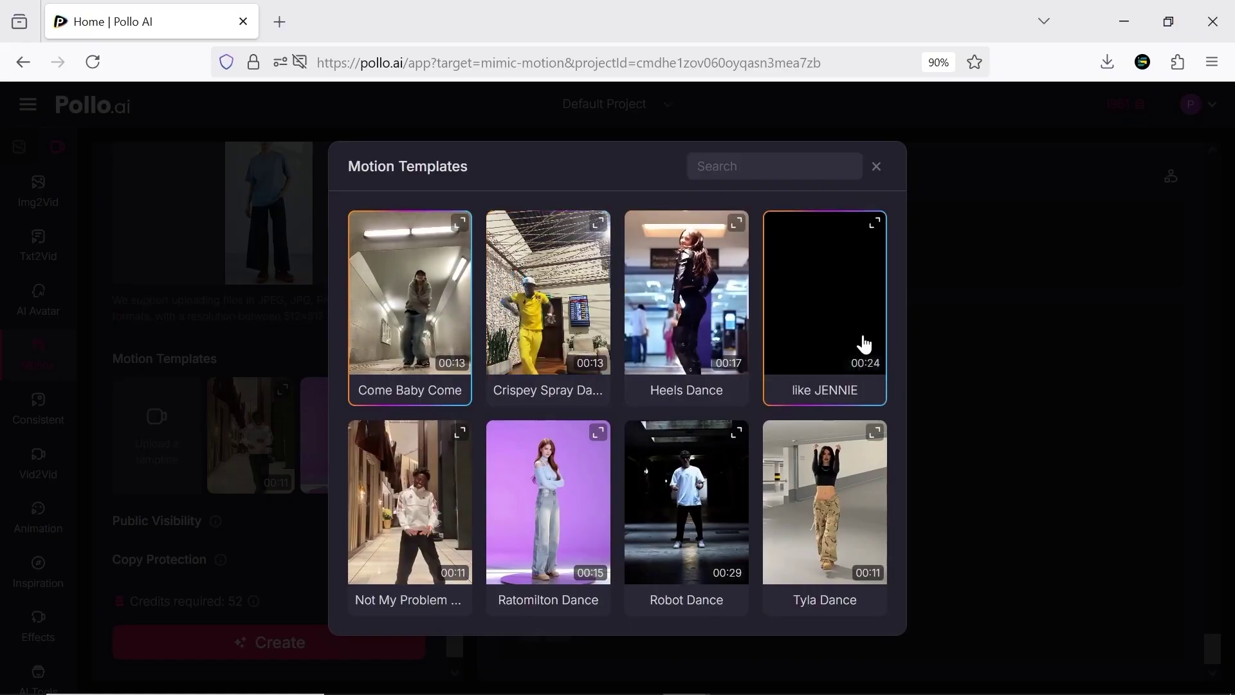
left_click(299, 647)
left_click(299, 645)
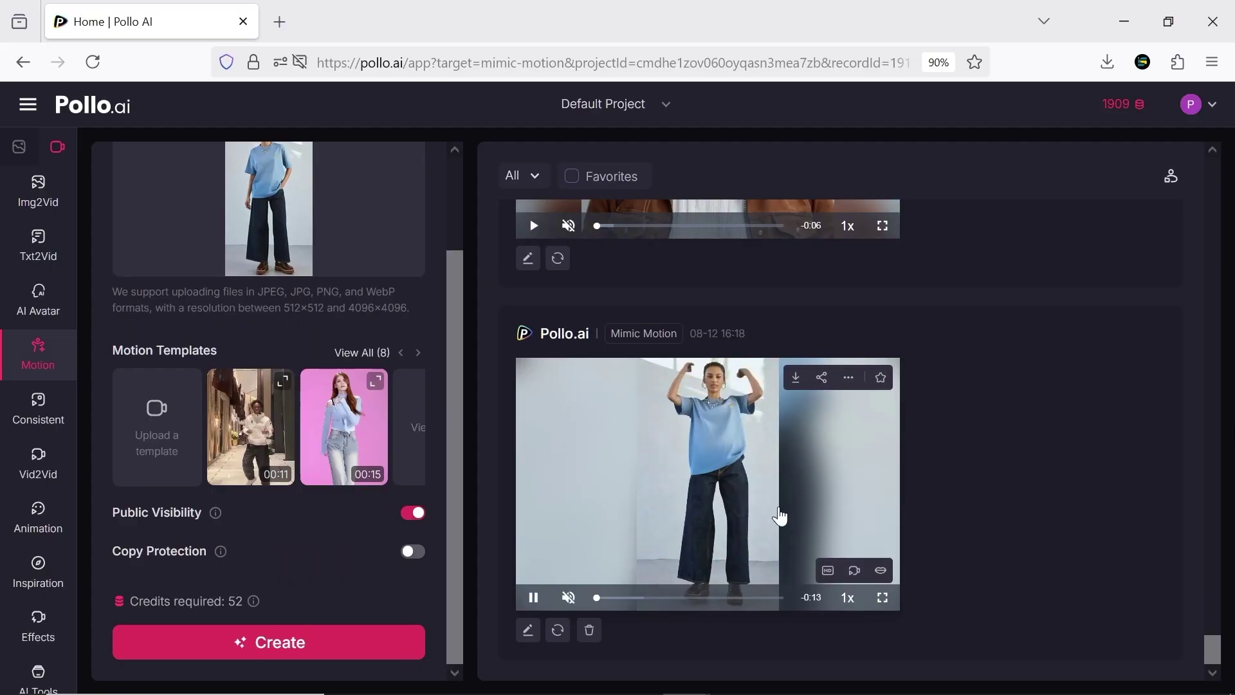
left_click(780, 516)
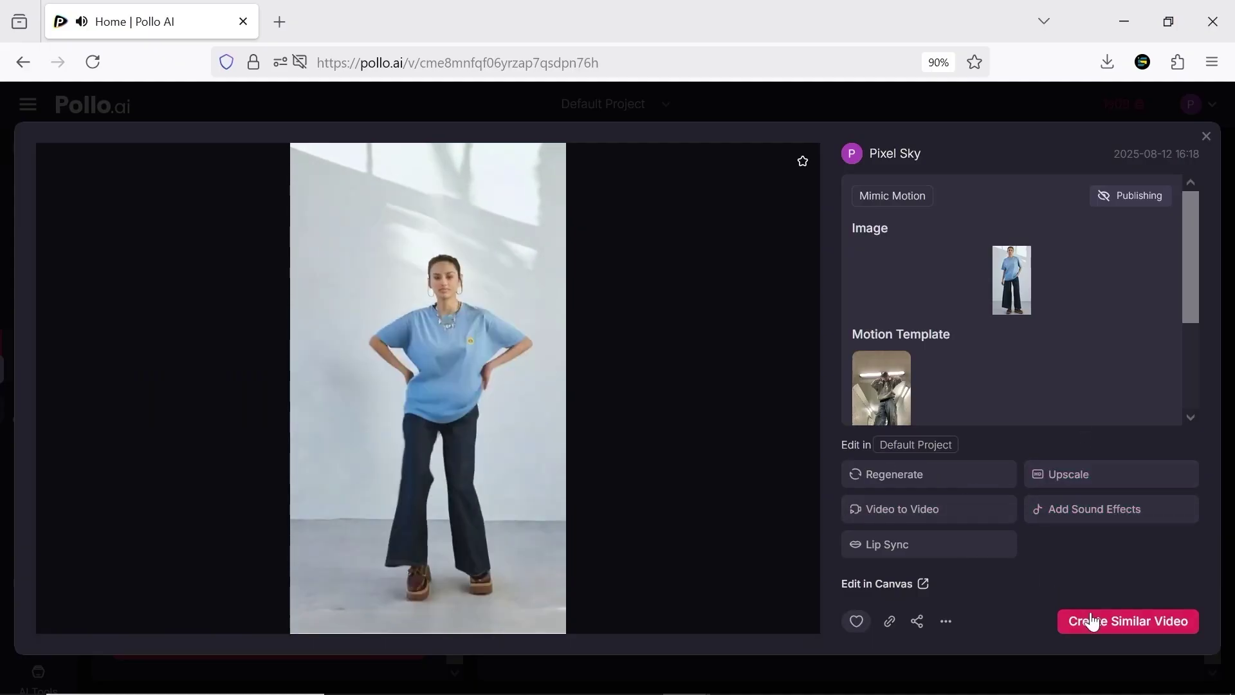
left_click(1208, 139)
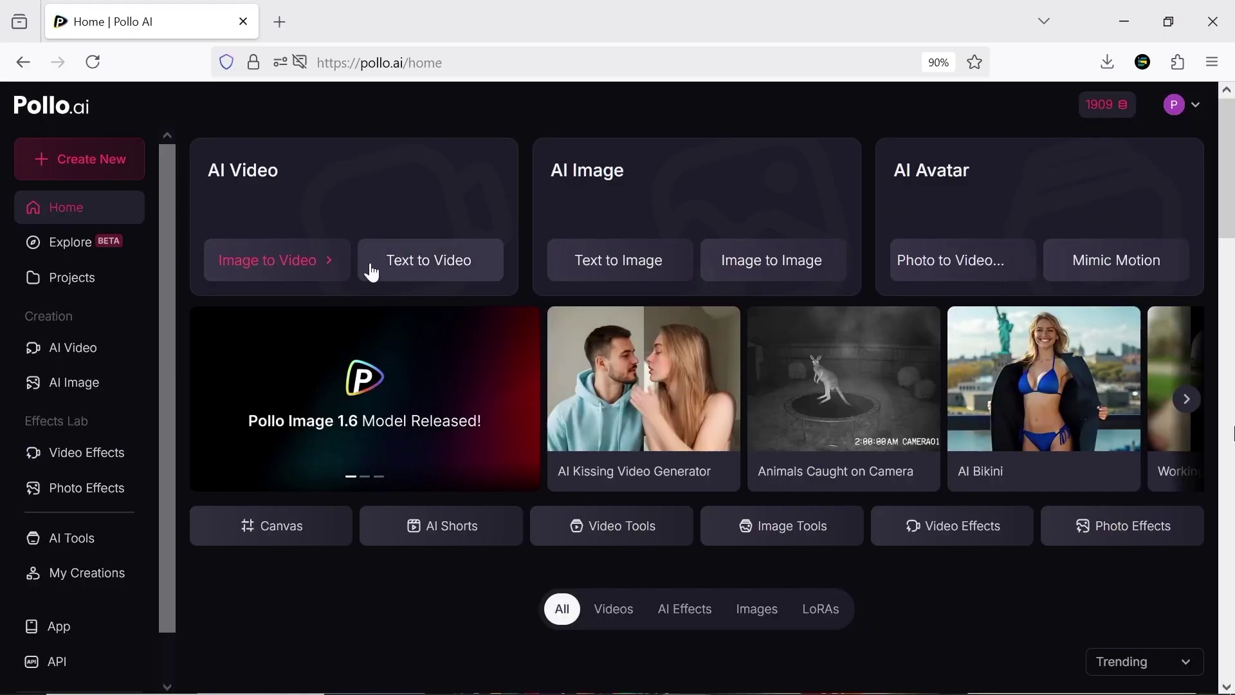
Step: Start a Text to Video creation, select the Pollo 1.6 model, and bring up Generate with AI
left_click(400, 266)
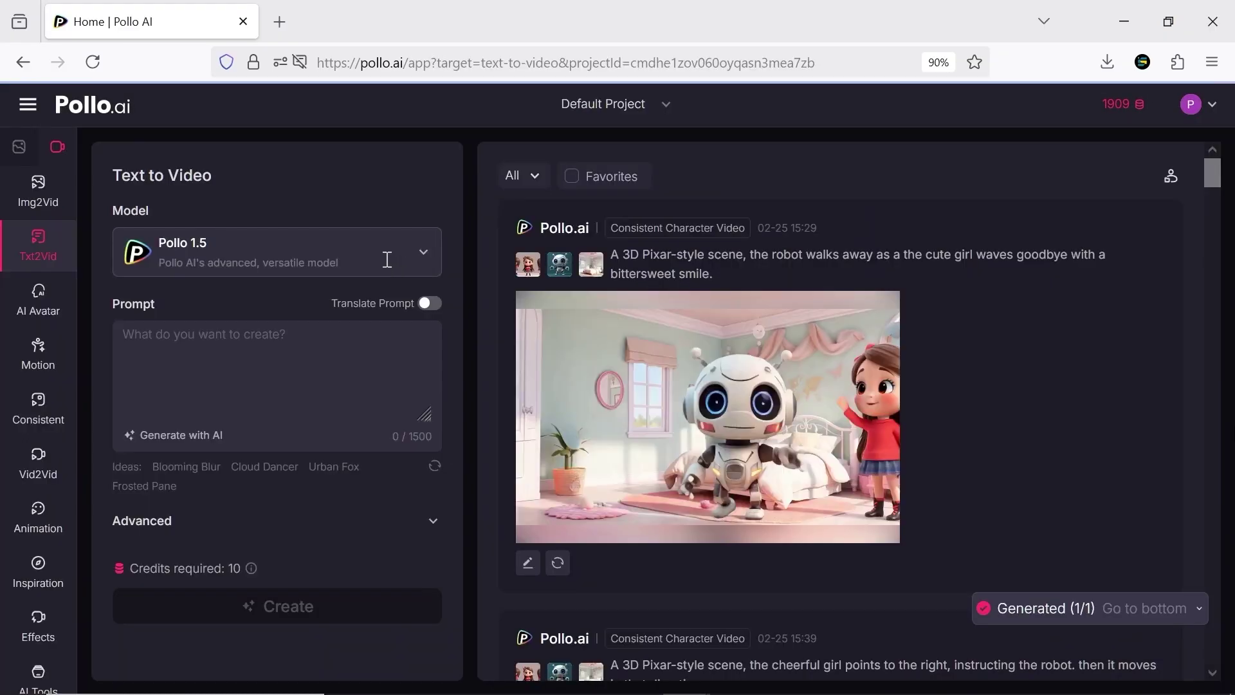
left_click(414, 254)
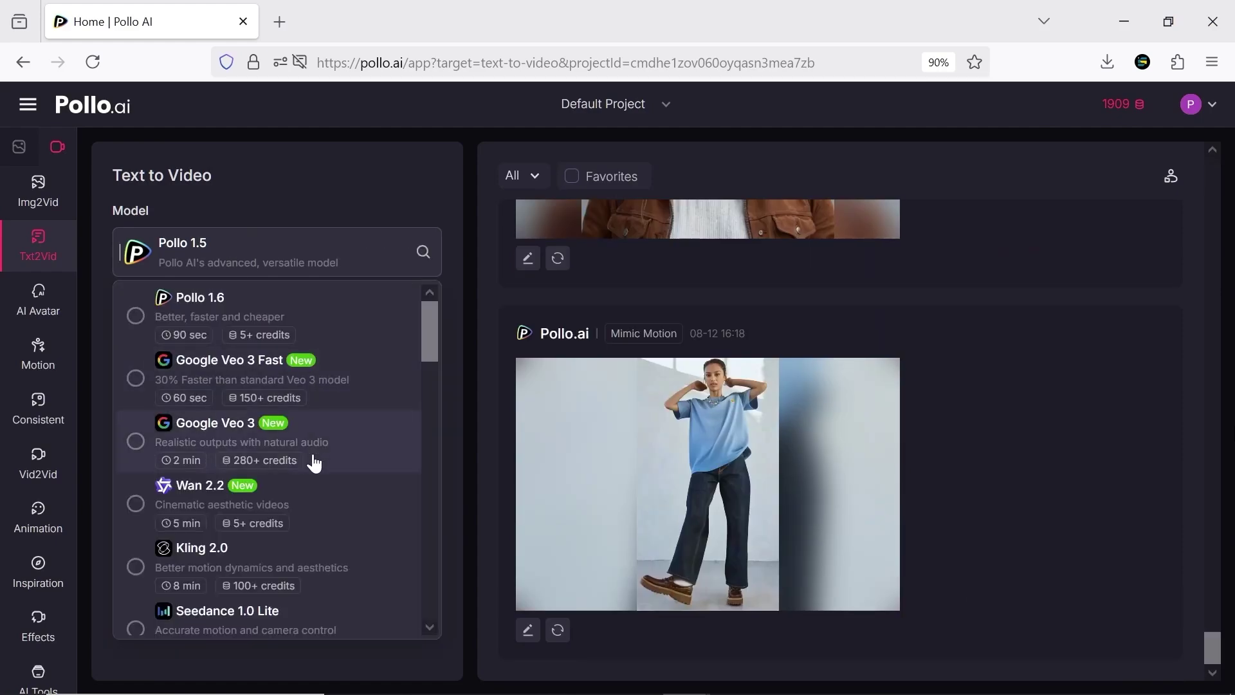
scroll(434, 624, "down", 4)
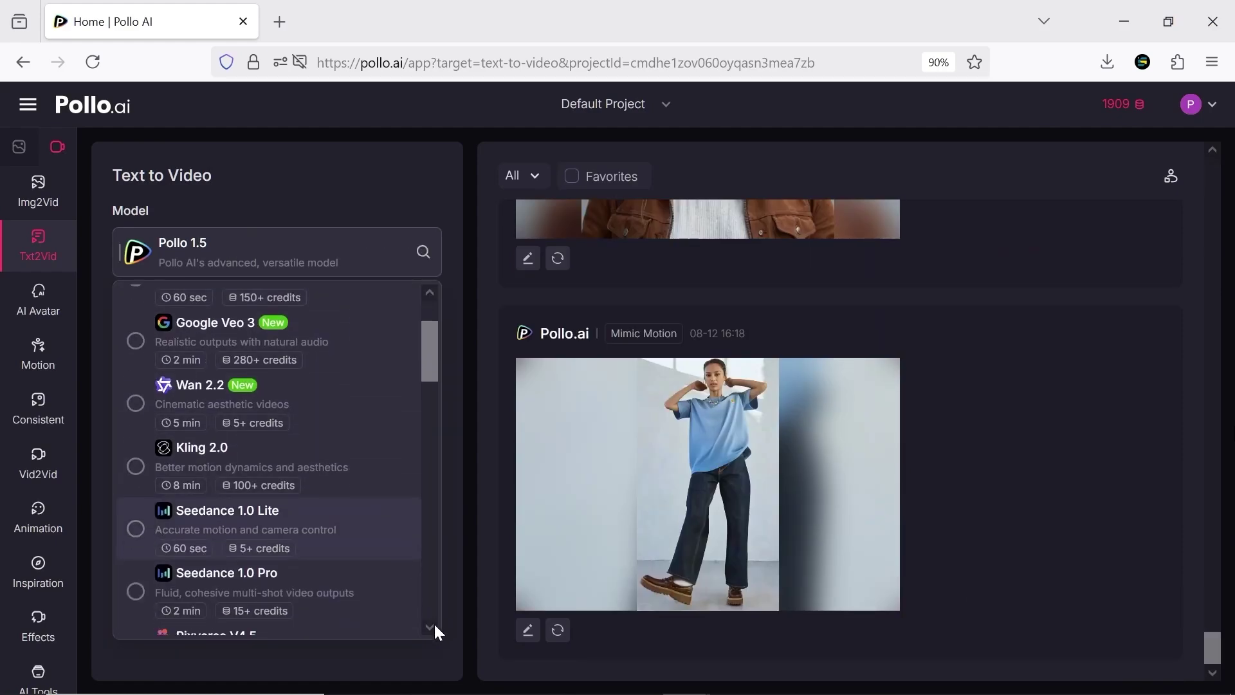
scroll(435, 628, "down", 5)
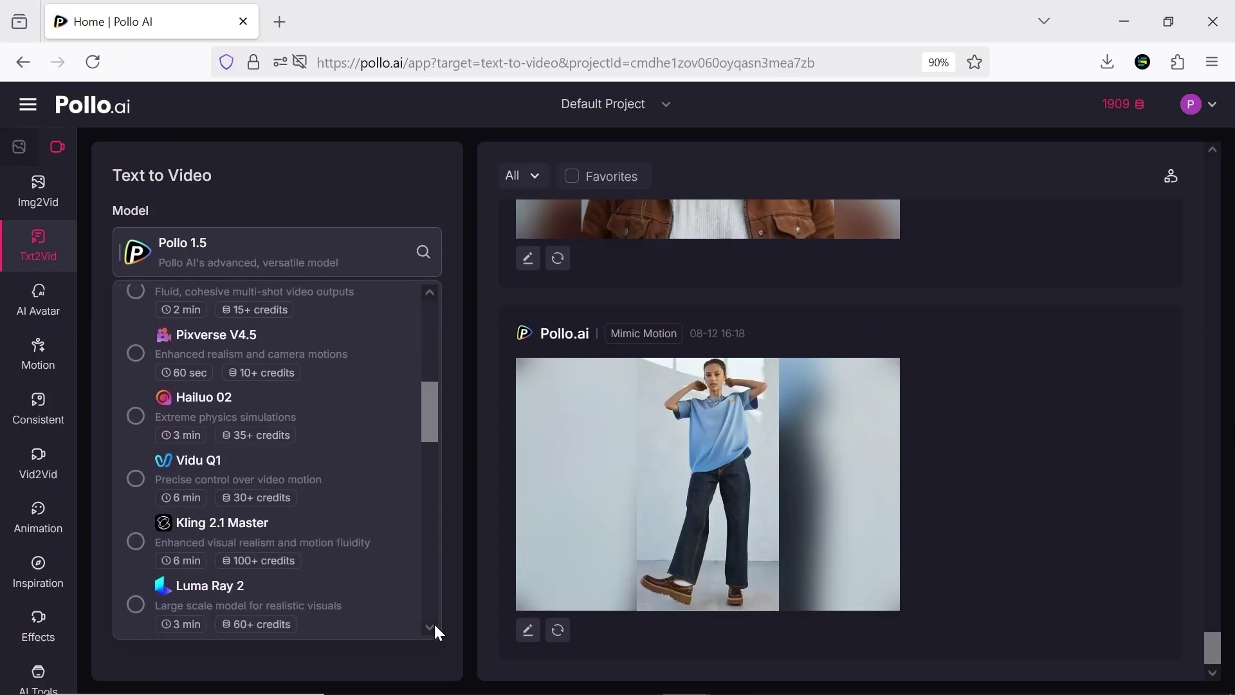
scroll(435, 632, "down", 6)
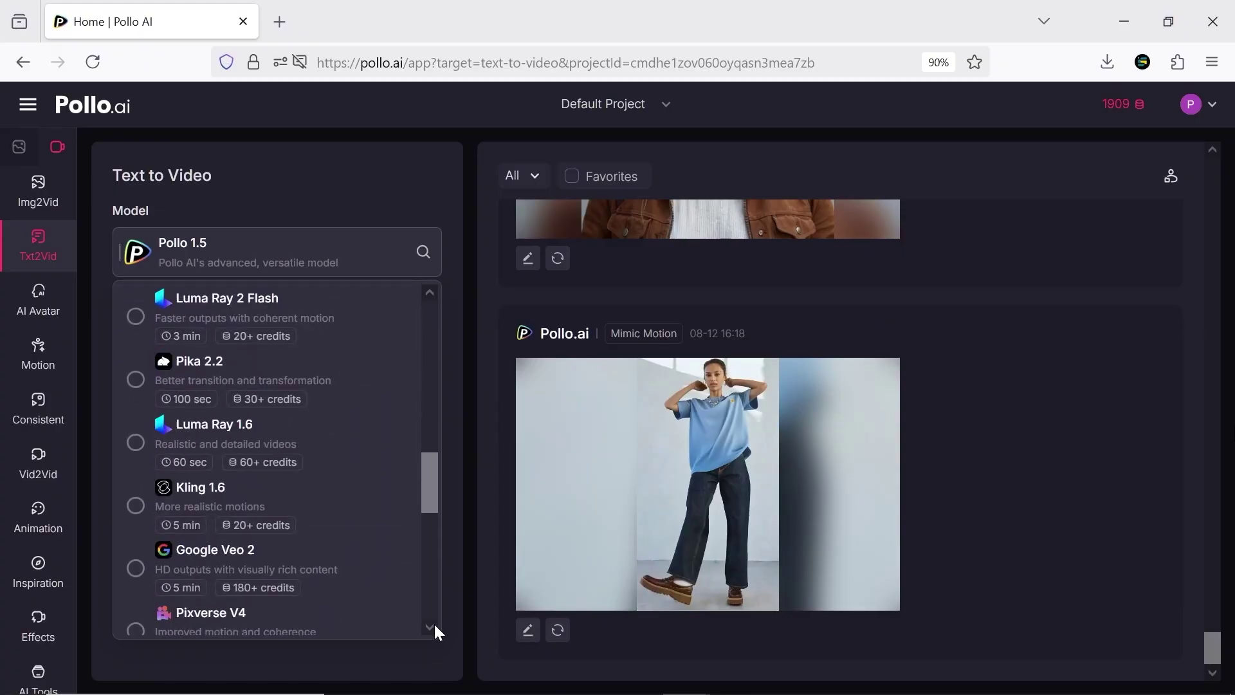
scroll(435, 625, "down", 6)
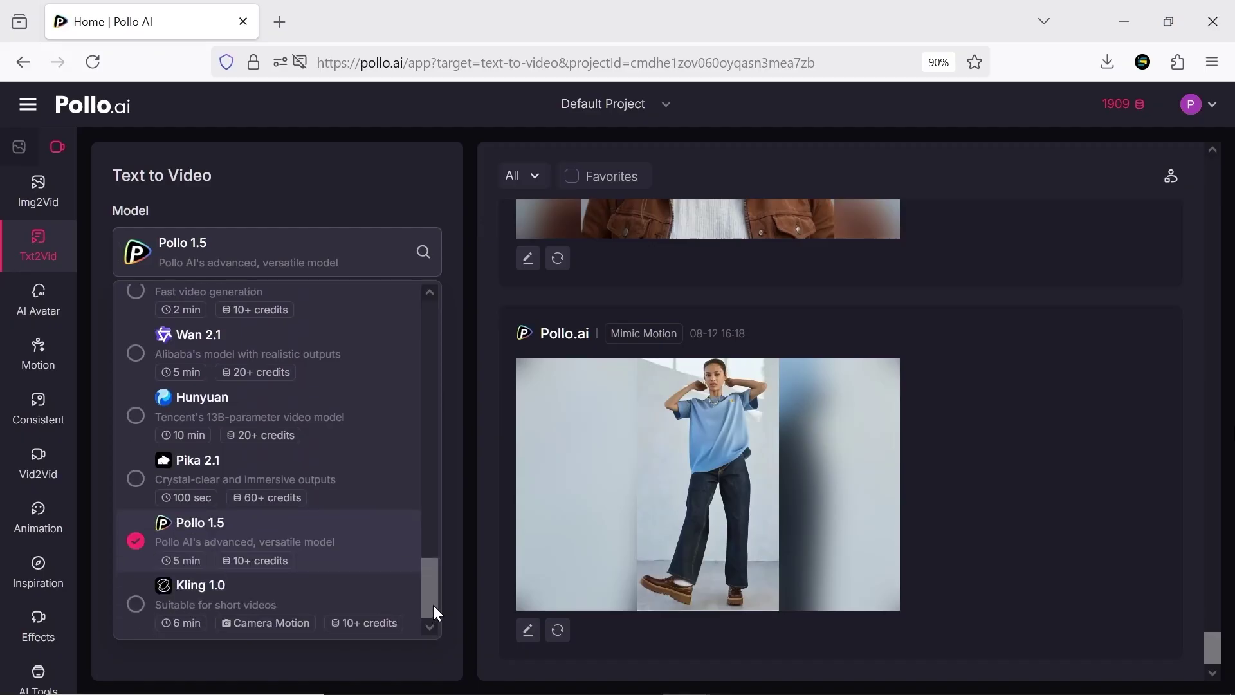
left_click_drag(433, 611, 428, 329)
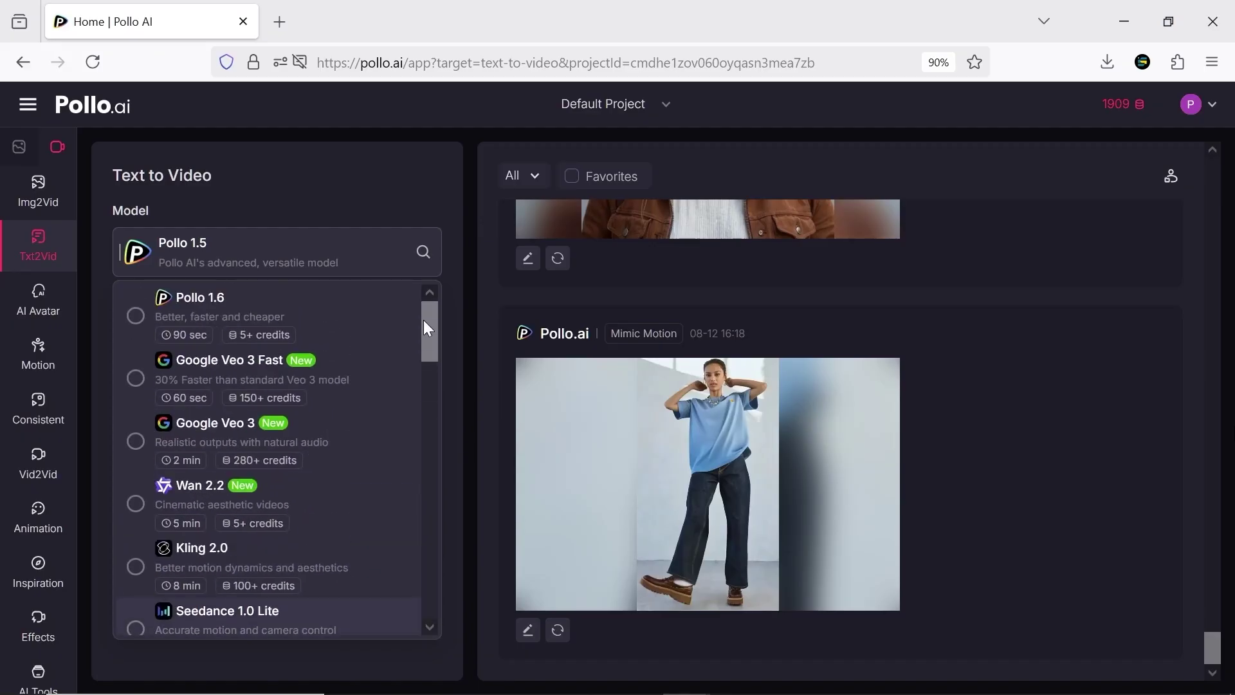
left_click(375, 324)
left_click(207, 440)
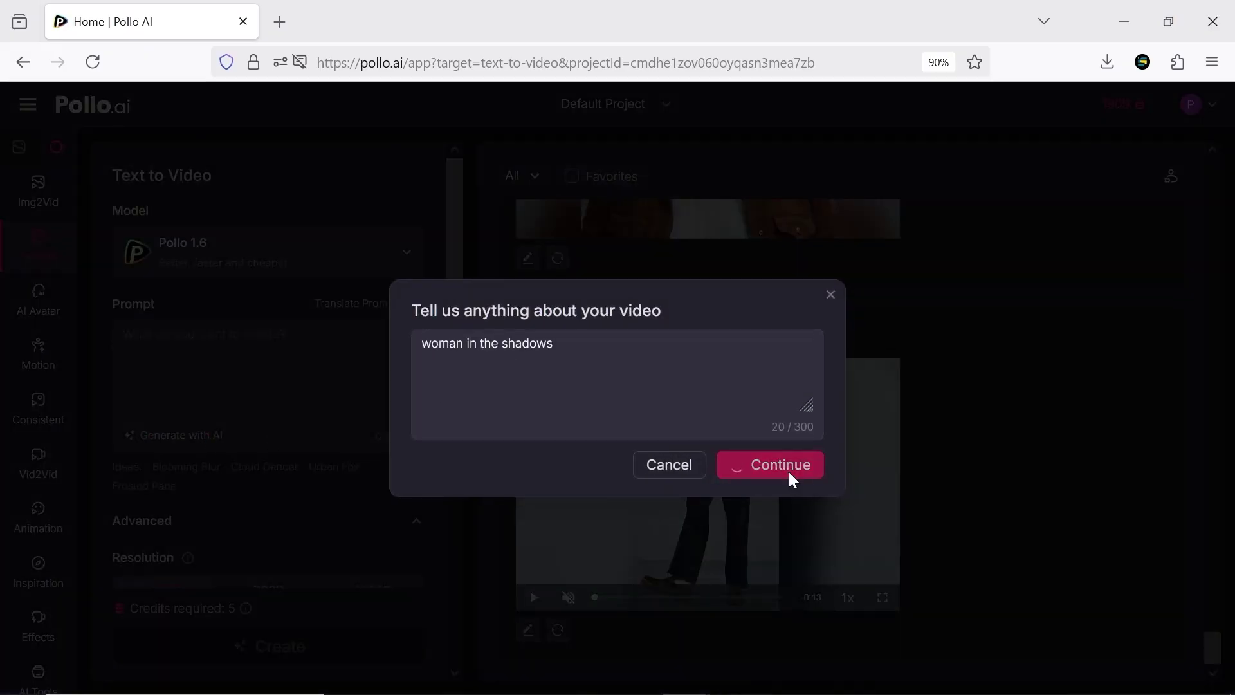
Step: Submit 'woman in the shadows', use the third suggested prompt, and generate the 10s 1080P alley video
left_click(788, 477)
left_click(783, 558)
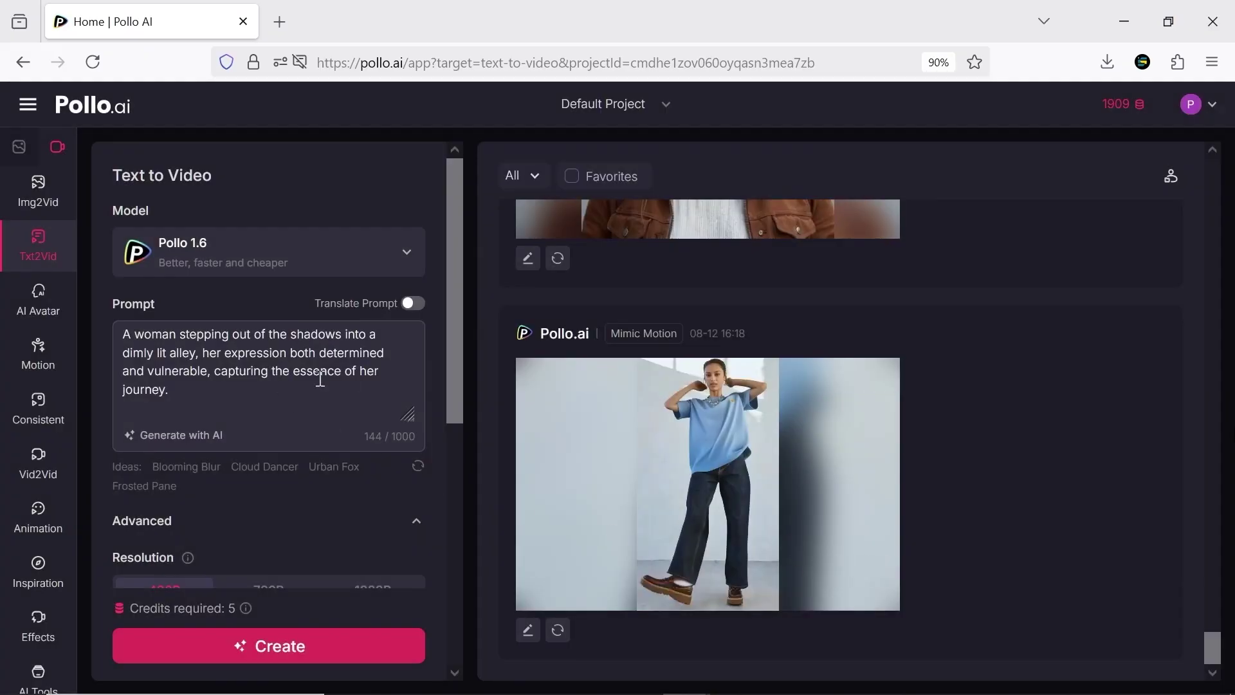
scroll(179, 369, "down", 3)
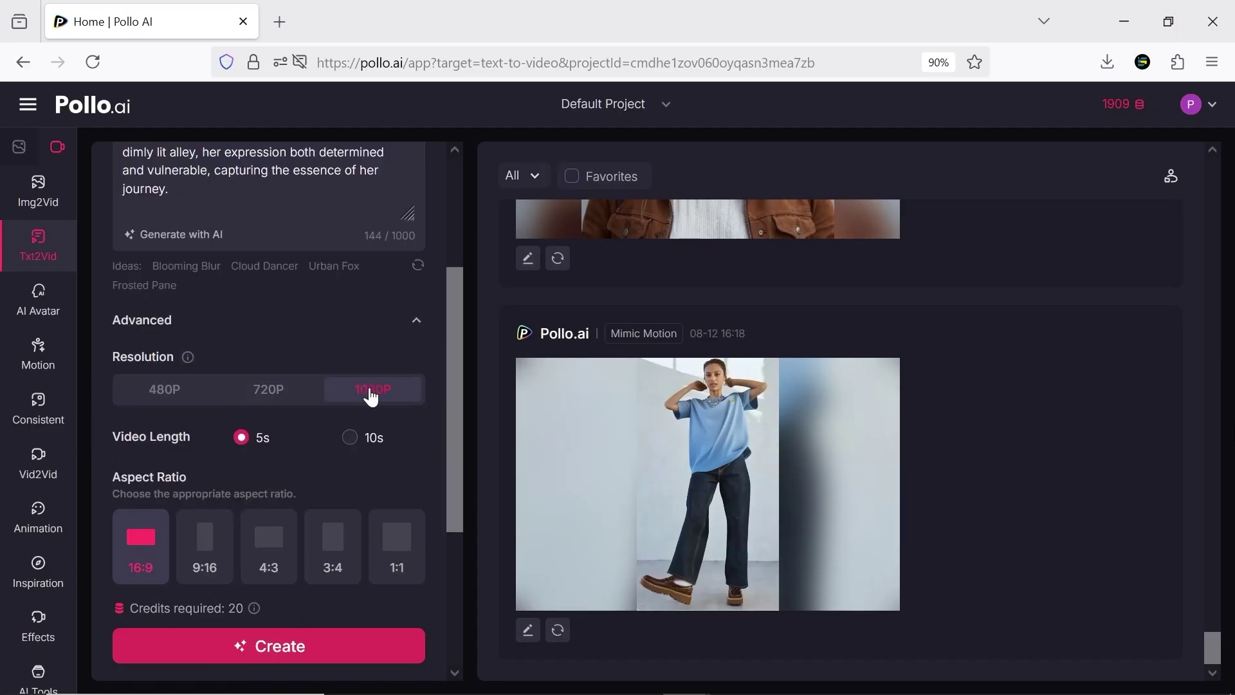
scroll(401, 462, "down", 3)
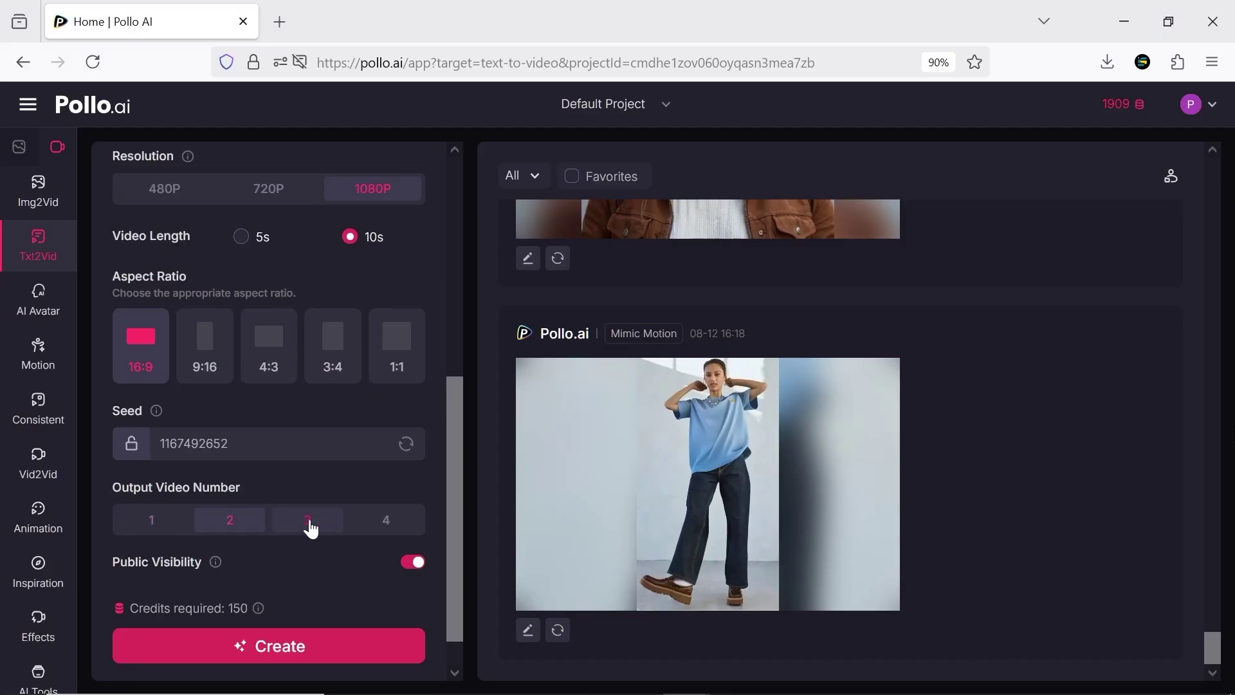
scroll(270, 539, "down", 1)
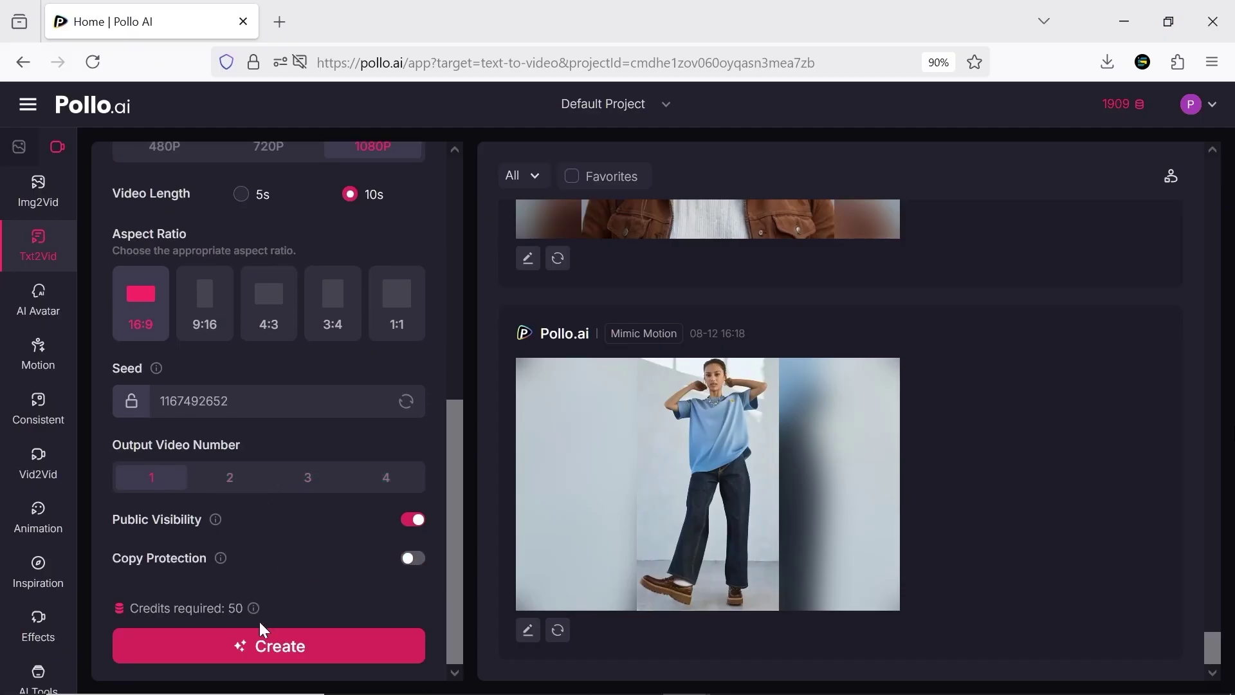
left_click(291, 662)
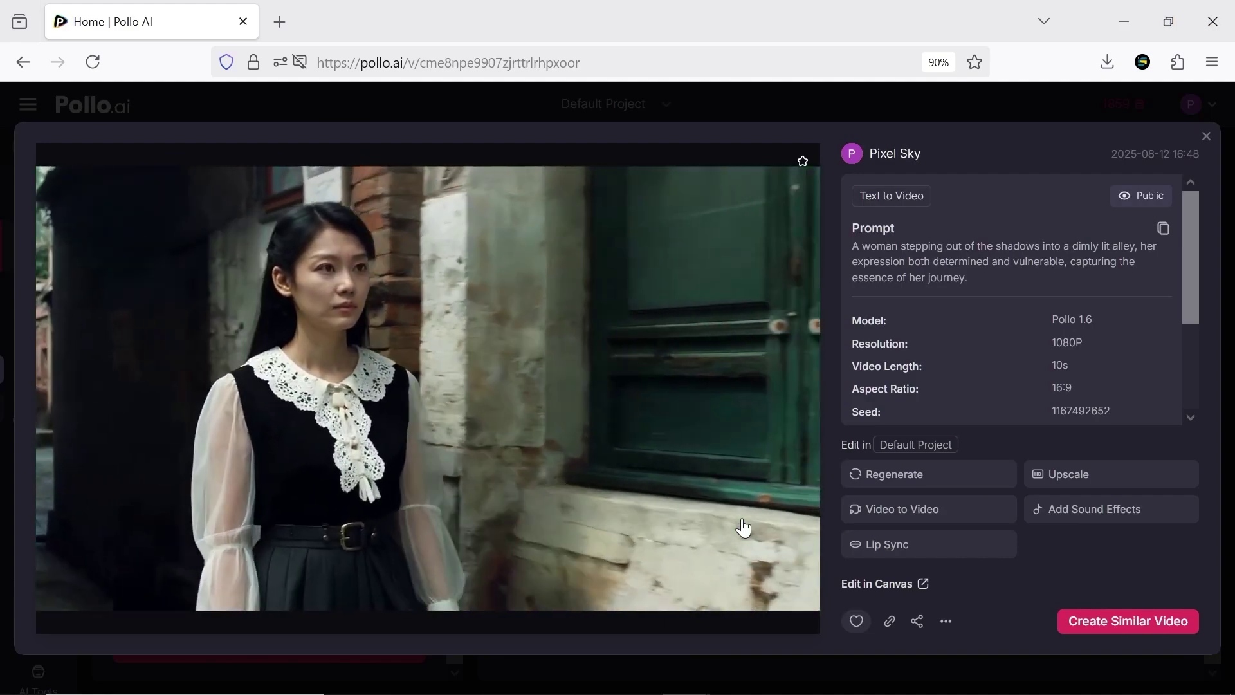
key("Escape")
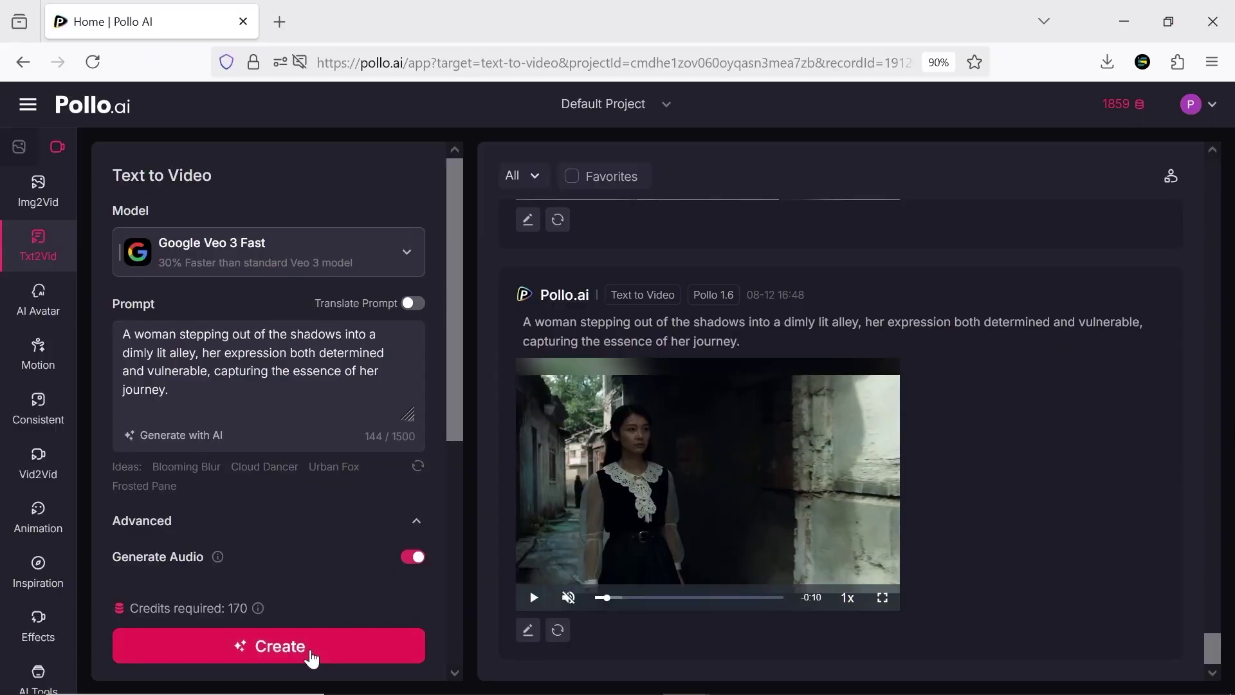
Step: Regenerate the alley video as an 8s Veo 3 Fast clip and flip to the soaring bird video
left_click(312, 657)
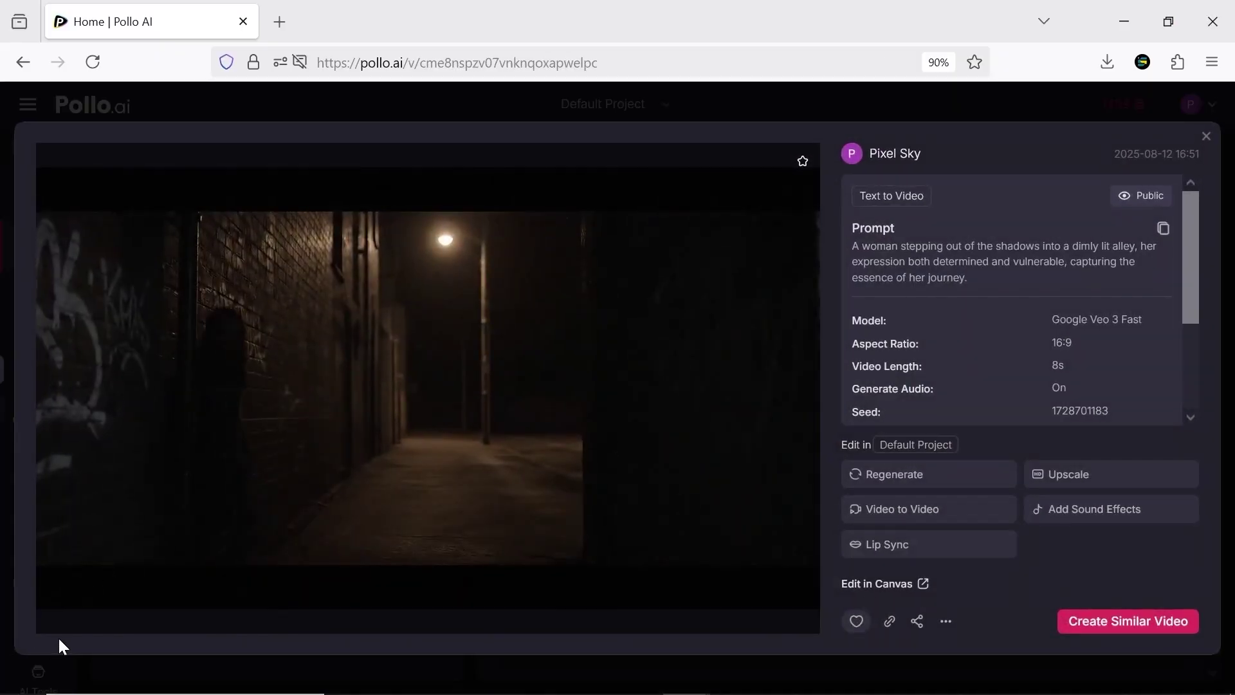
mouse_move(83, 633)
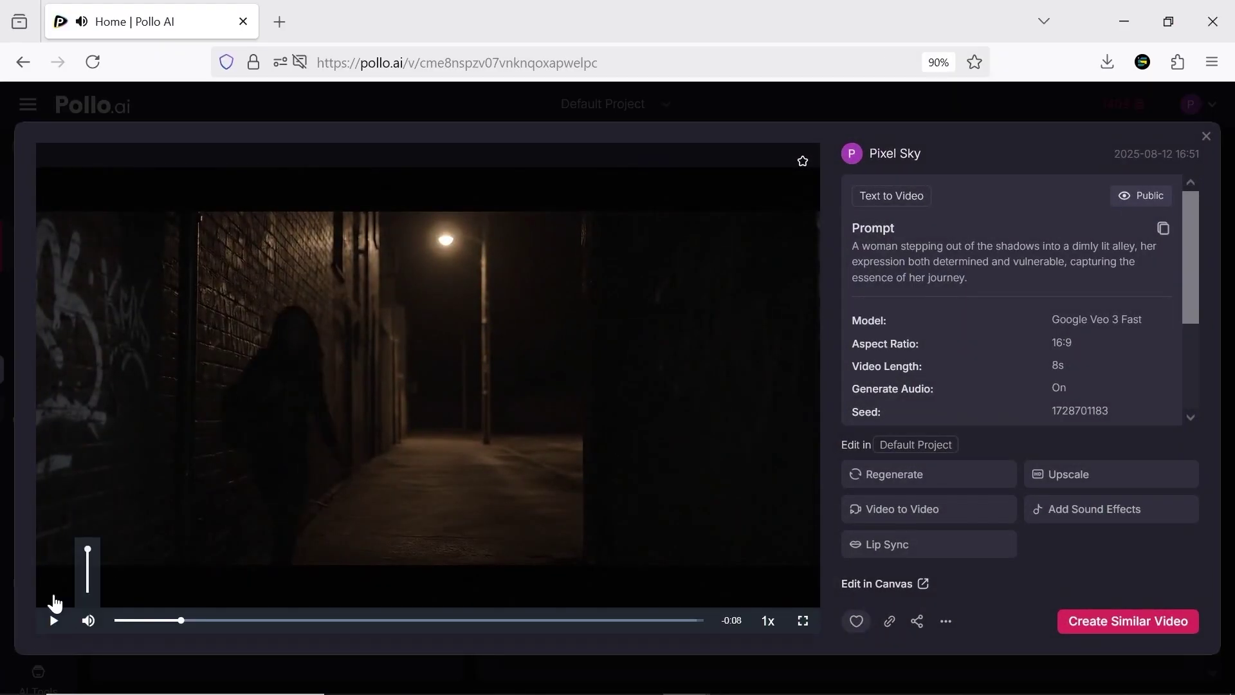
left_click(56, 476)
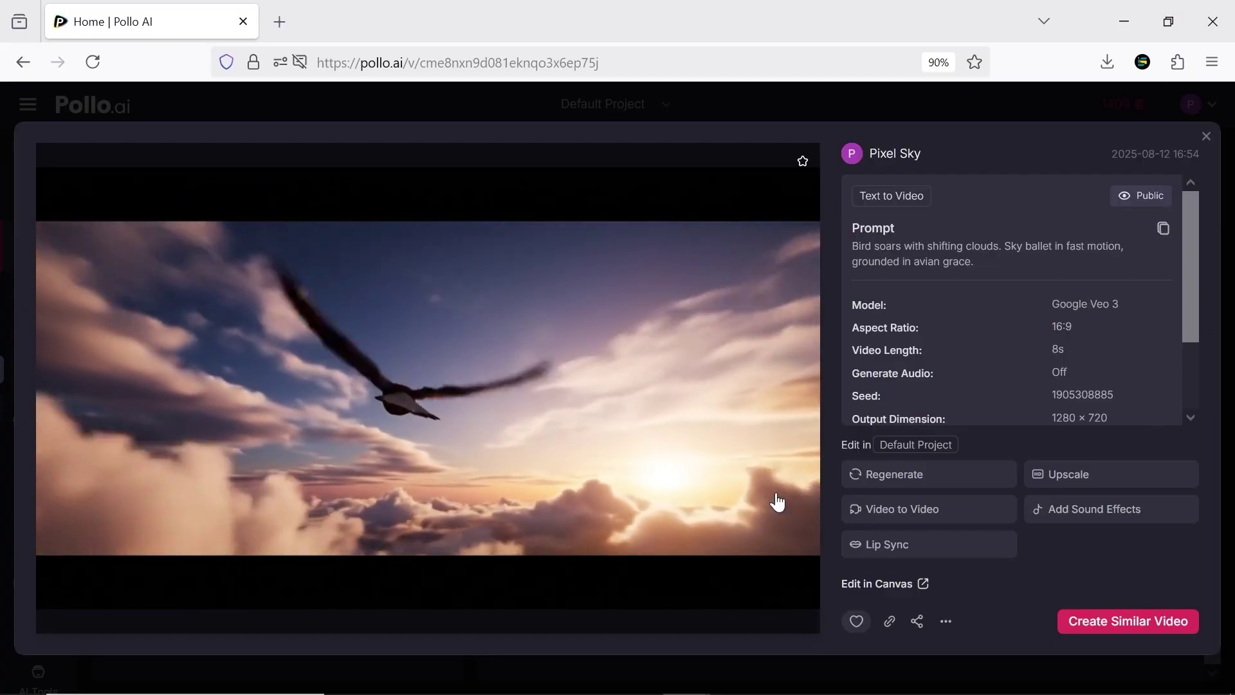
scroll(779, 502, "down", 1)
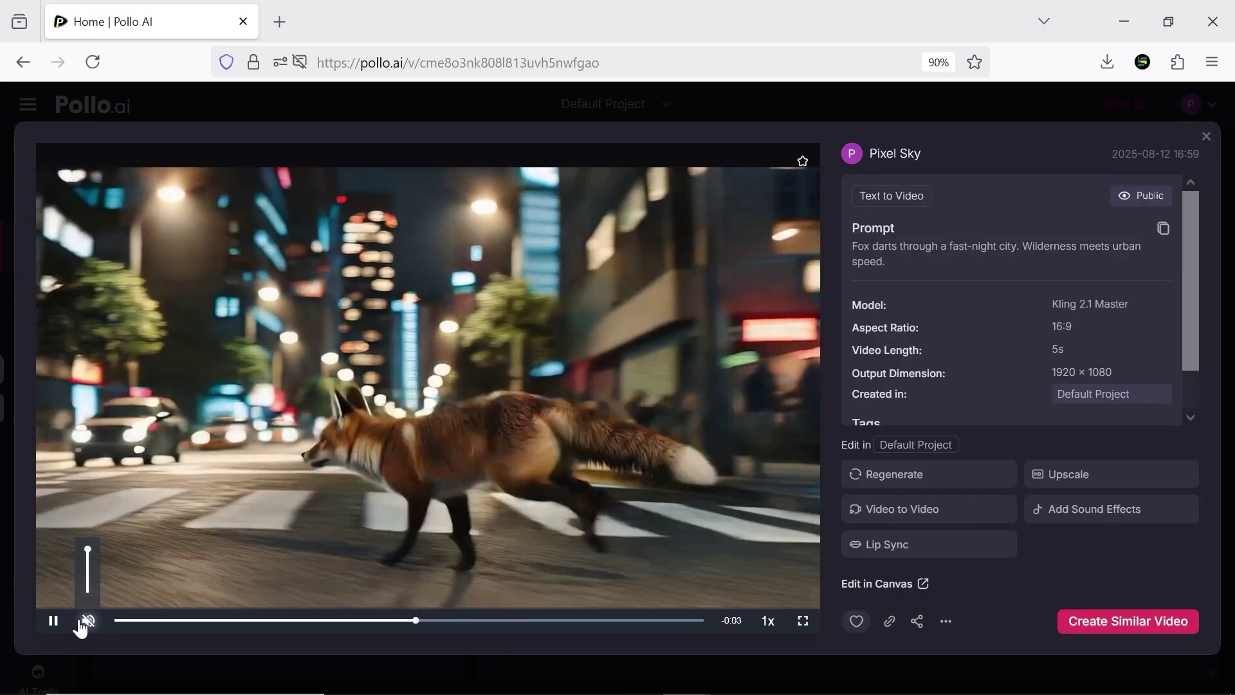
scroll(719, 518, "down", 1)
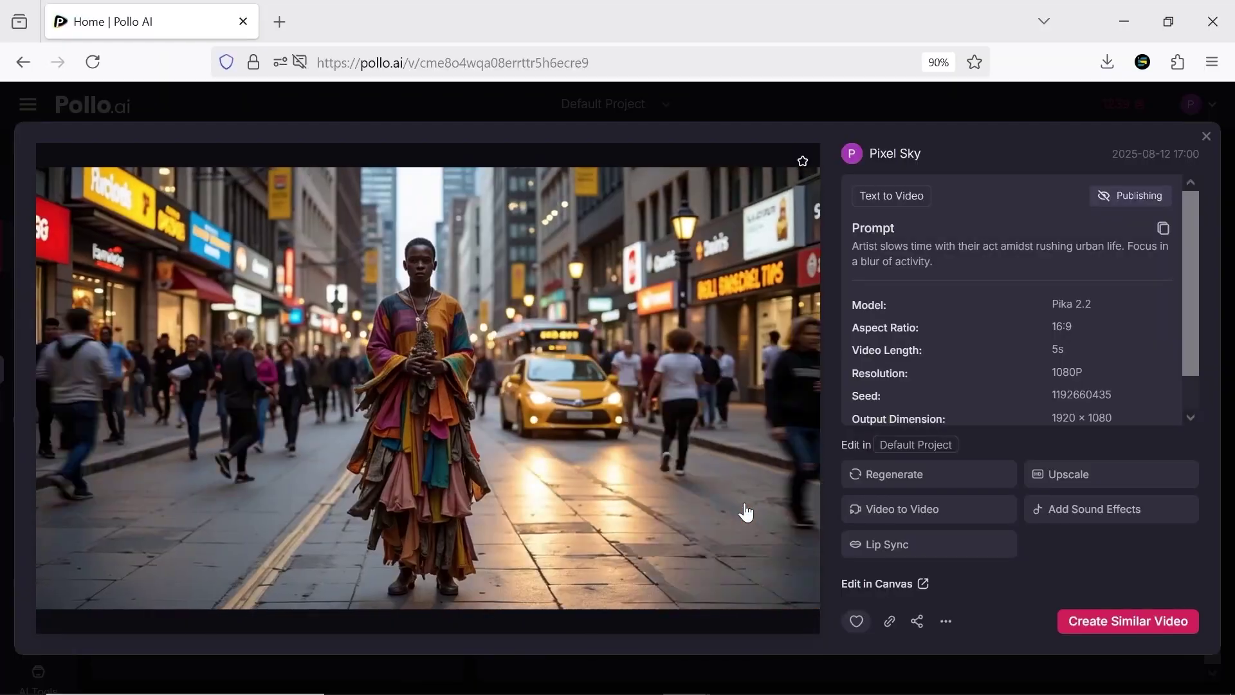
Step: Upload the masked warrior image to Midjourney Image to Video, keeping the 1:1 (Original) framing
key("Escape")
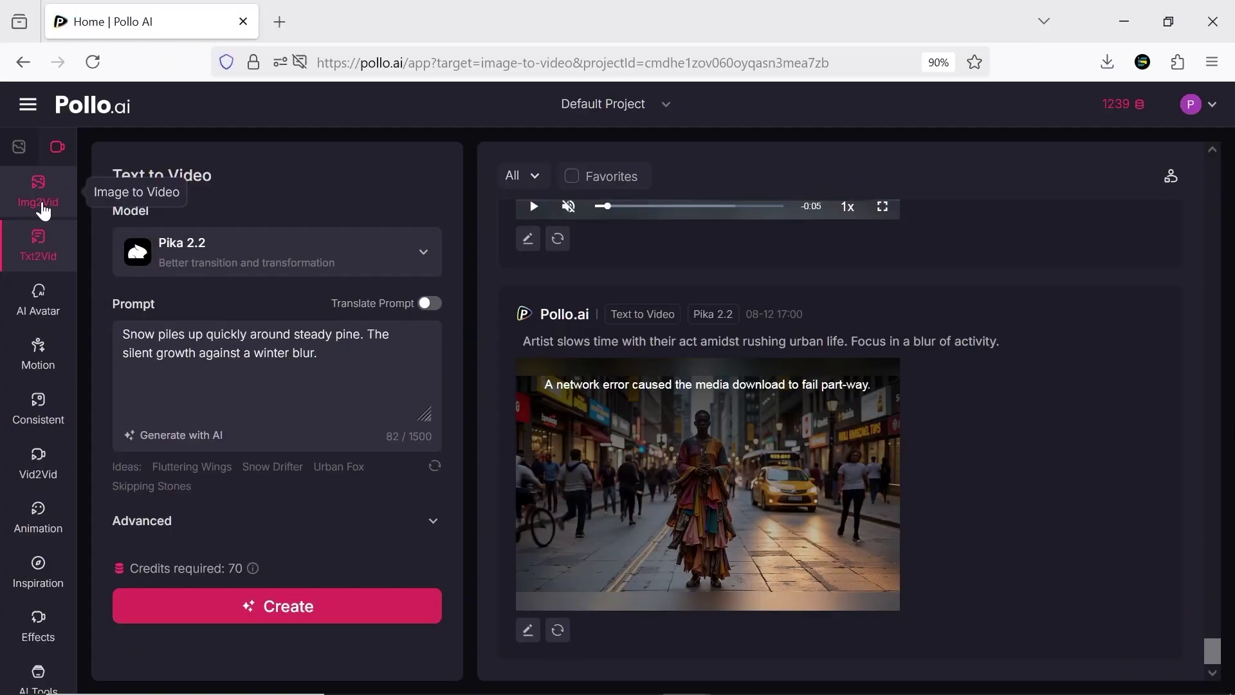
left_click(41, 205)
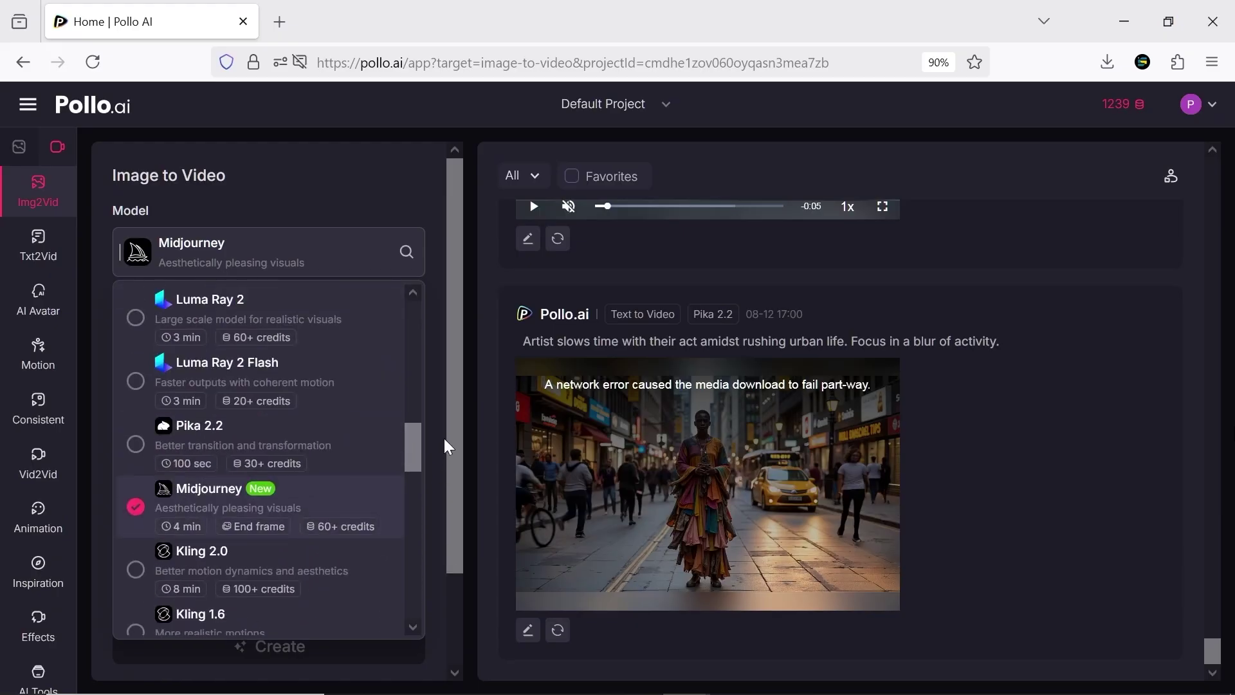
left_click(323, 418)
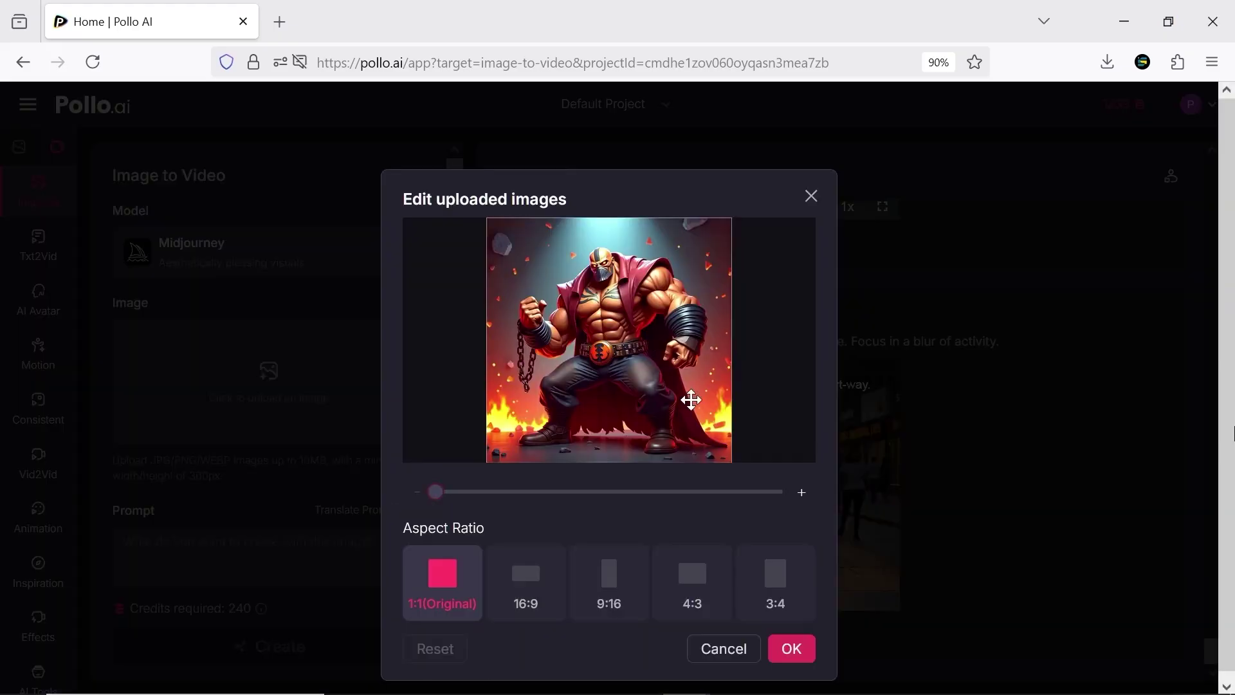
left_click_drag(433, 493, 610, 492)
left_click(434, 579)
left_click(792, 663)
Step: Paste the chain-swinging, circling-camera prompt and create the warrior video
scroll(211, 474, "down", 3)
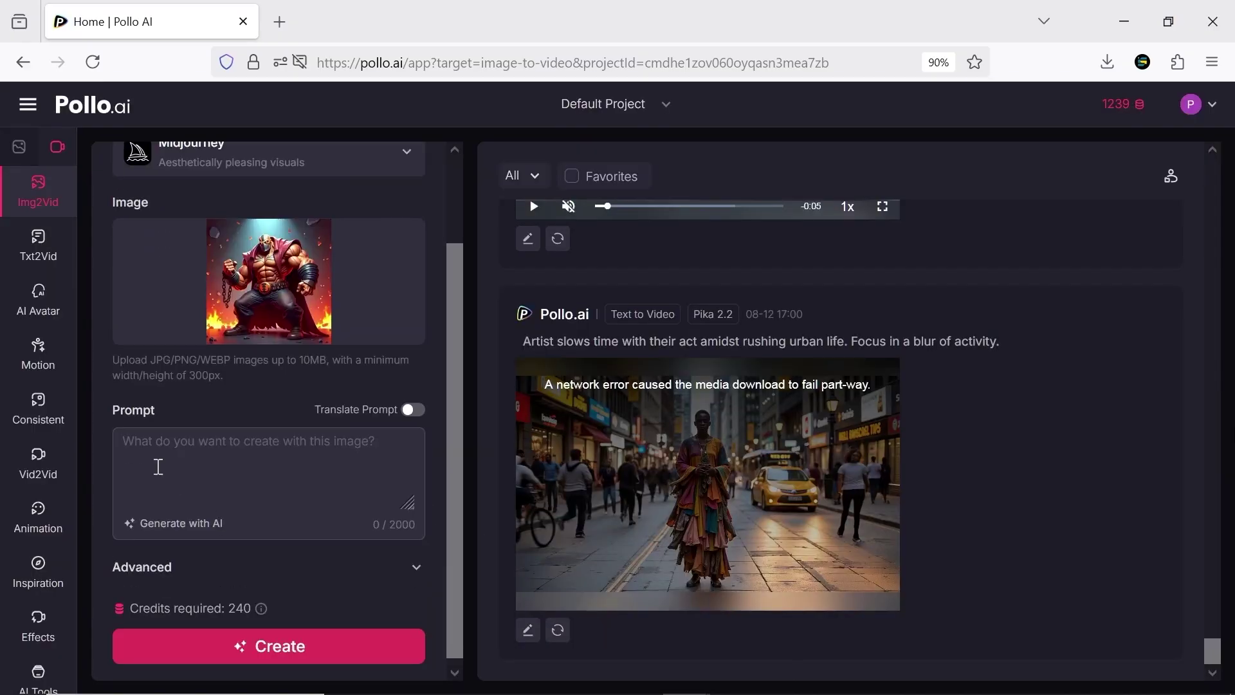
left_click(157, 463)
type("Epic muscular masked warrior with a red cape, holding a swinging chain, standing on cracked ground with fire and flying rocks around, camera slowly circling as his cape waves in the heat.")
scroll(350, 508, "down", 3)
left_click(320, 645)
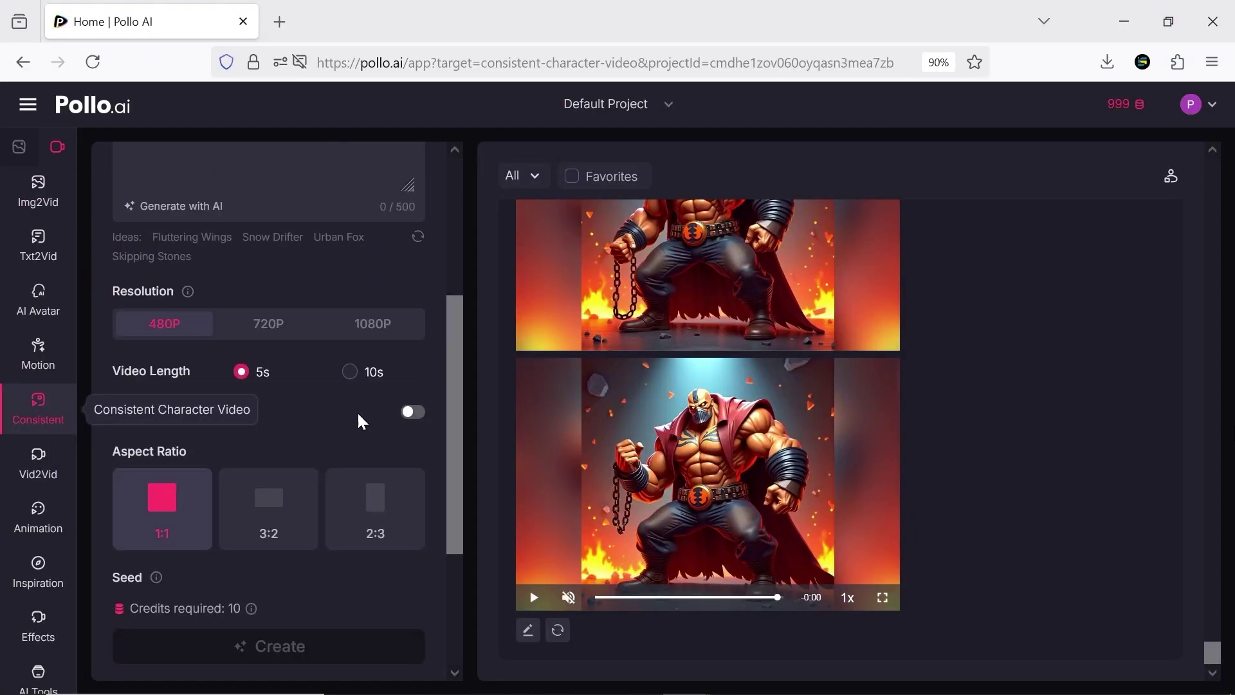
Step: Load the skating-with-baguettes sample and generate it as a 720P Consistent Character video
scroll(362, 421, "up", 4)
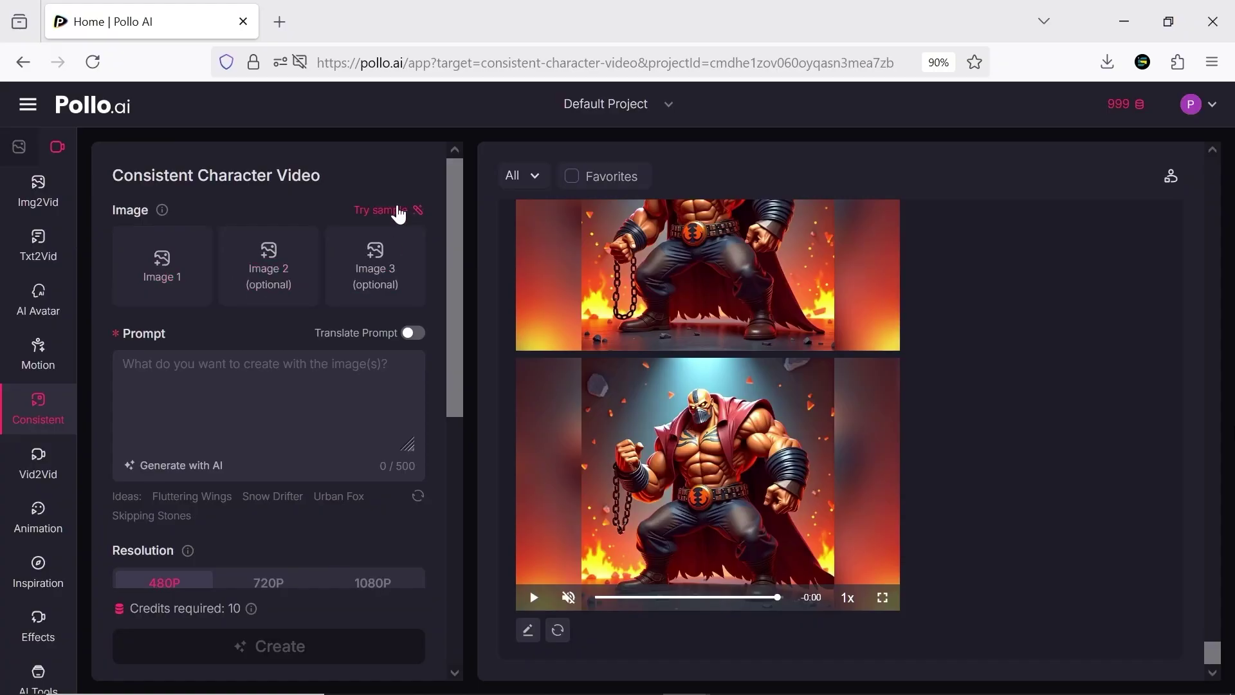
left_click(399, 214)
left_click(399, 213)
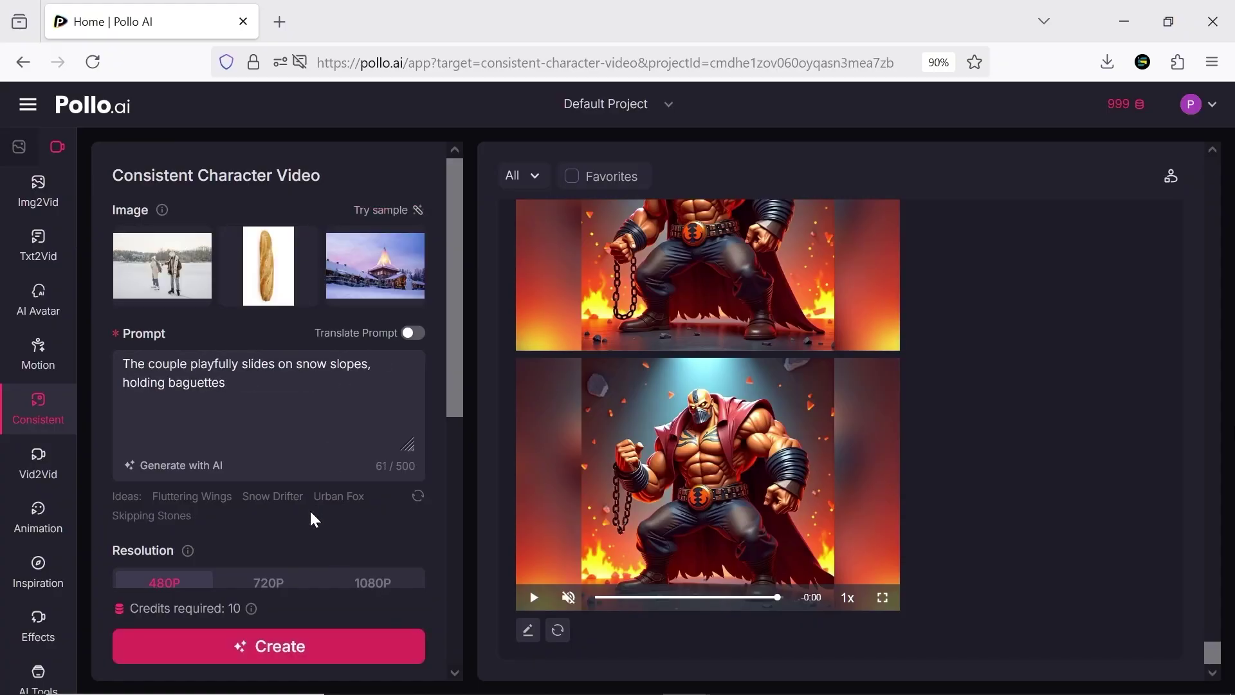
left_click(268, 583)
left_click(298, 649)
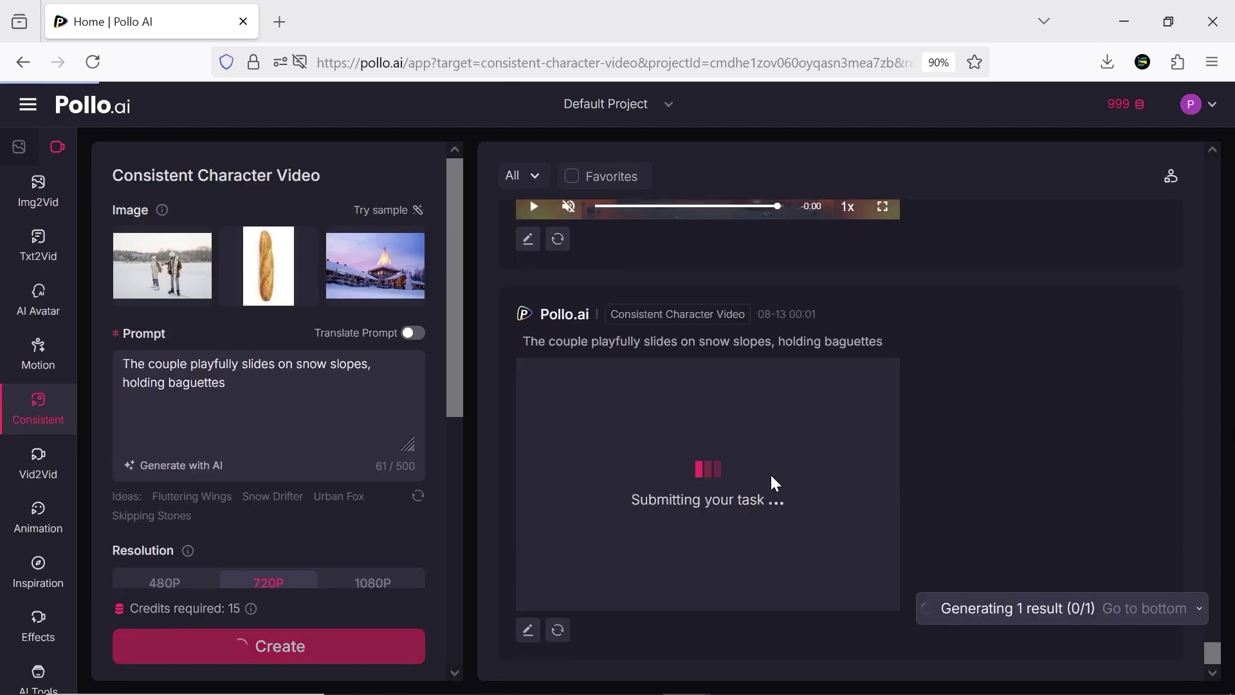
Step: Preview the finished skating-couple clip, then open the Video to Video tool
left_click(724, 482)
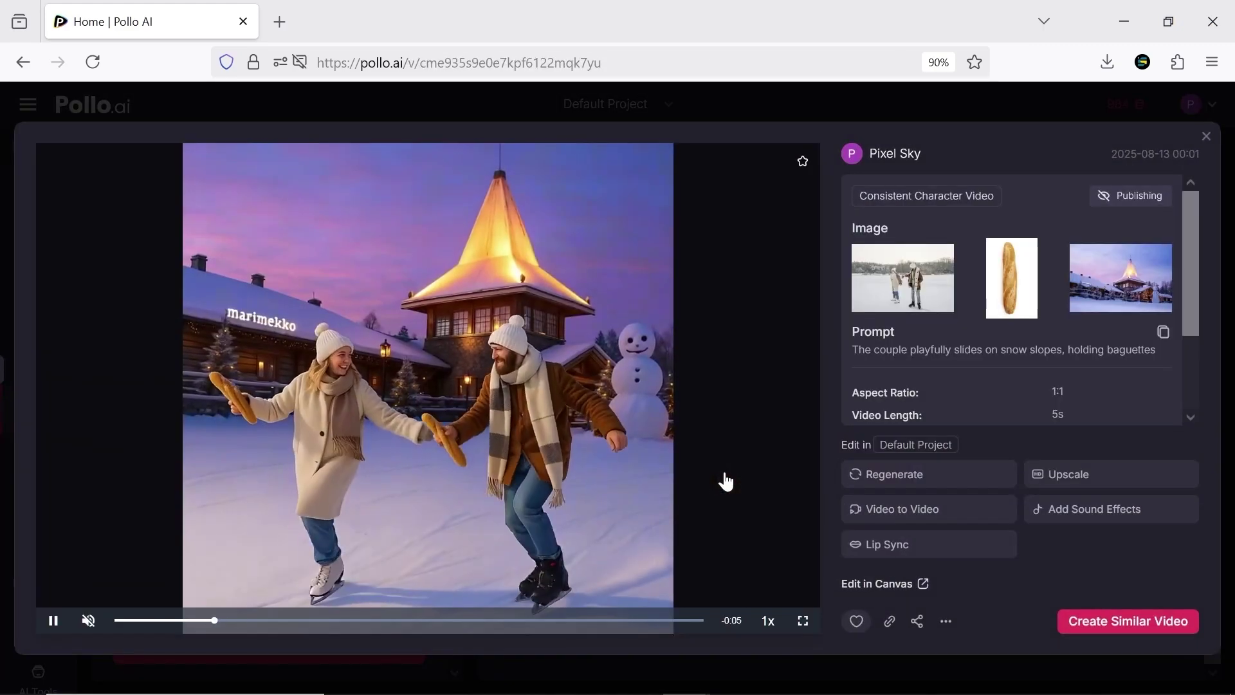
key("Escape")
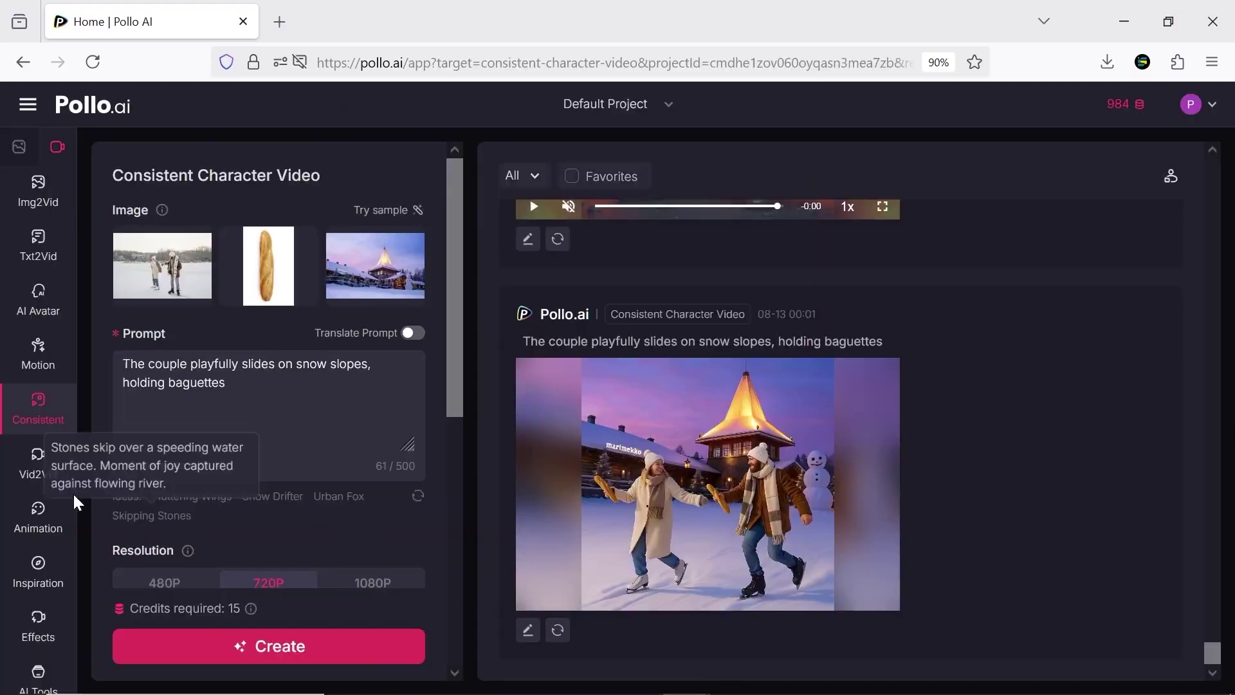
left_click(55, 485)
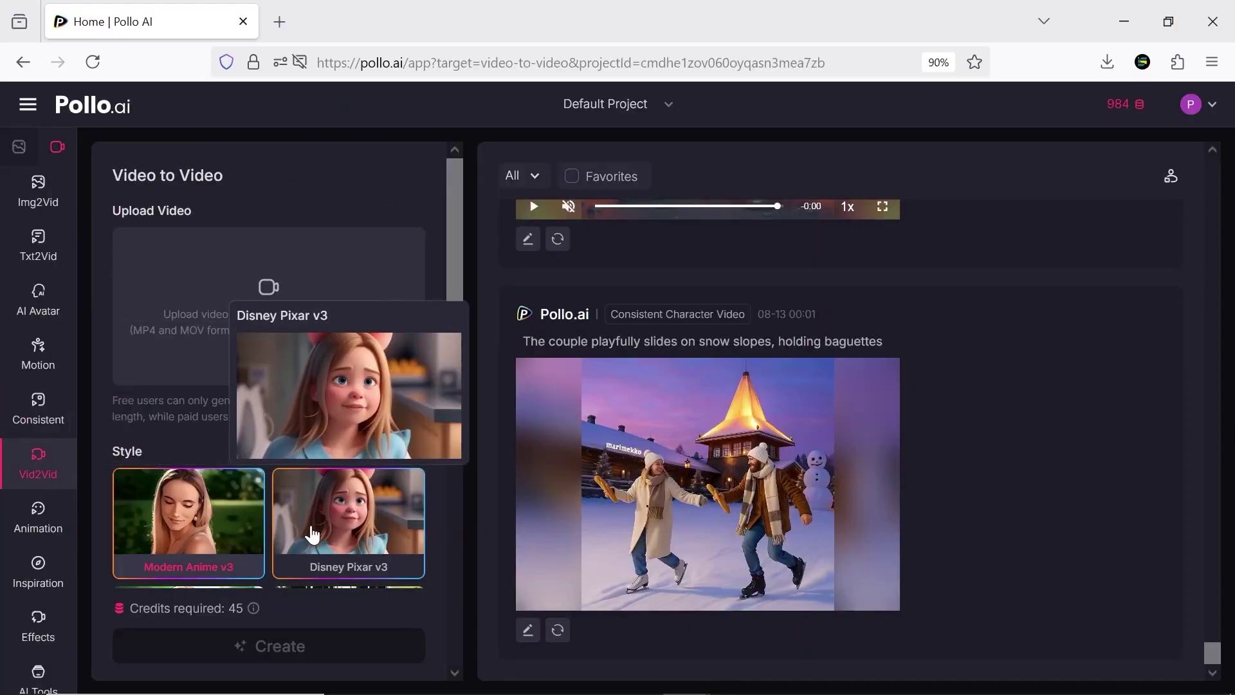
scroll(311, 524, "down", 3)
scroll(366, 443, "up", 3)
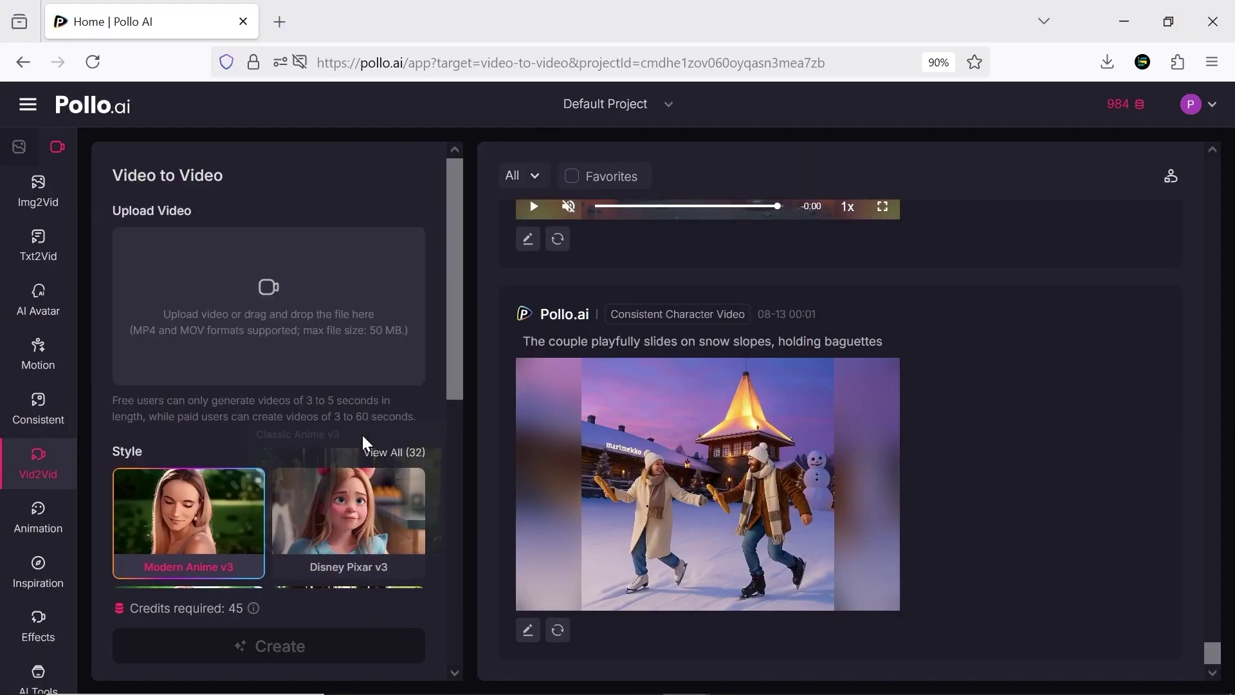
Step: Open the AI Animation Generator and scroll through its style settings
left_click(42, 534)
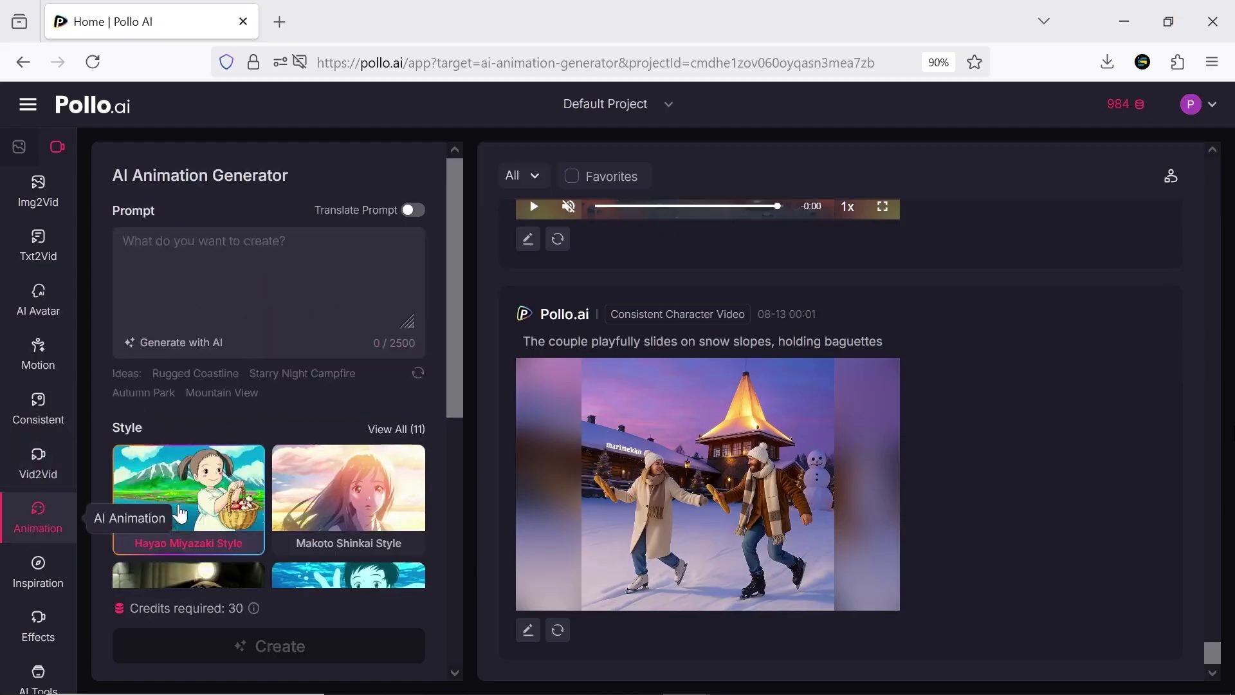
scroll(320, 308, "down", 5)
scroll(320, 307, "up", 6)
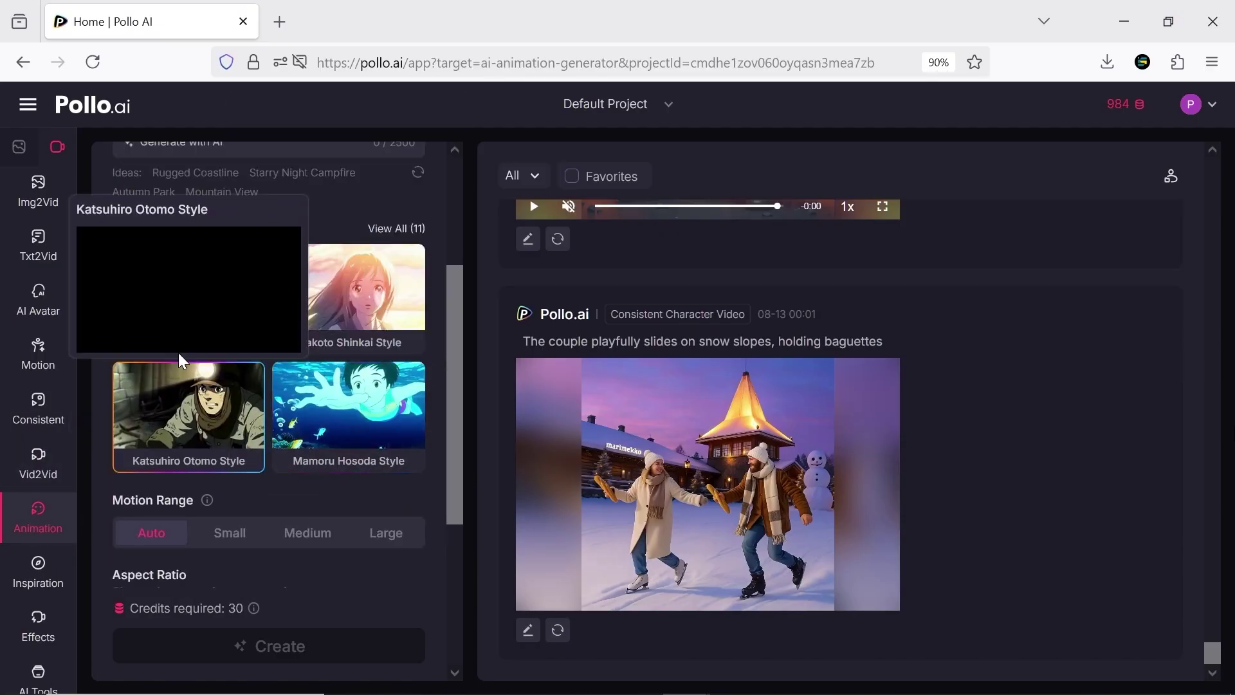
scroll(269, 381, "down", 6)
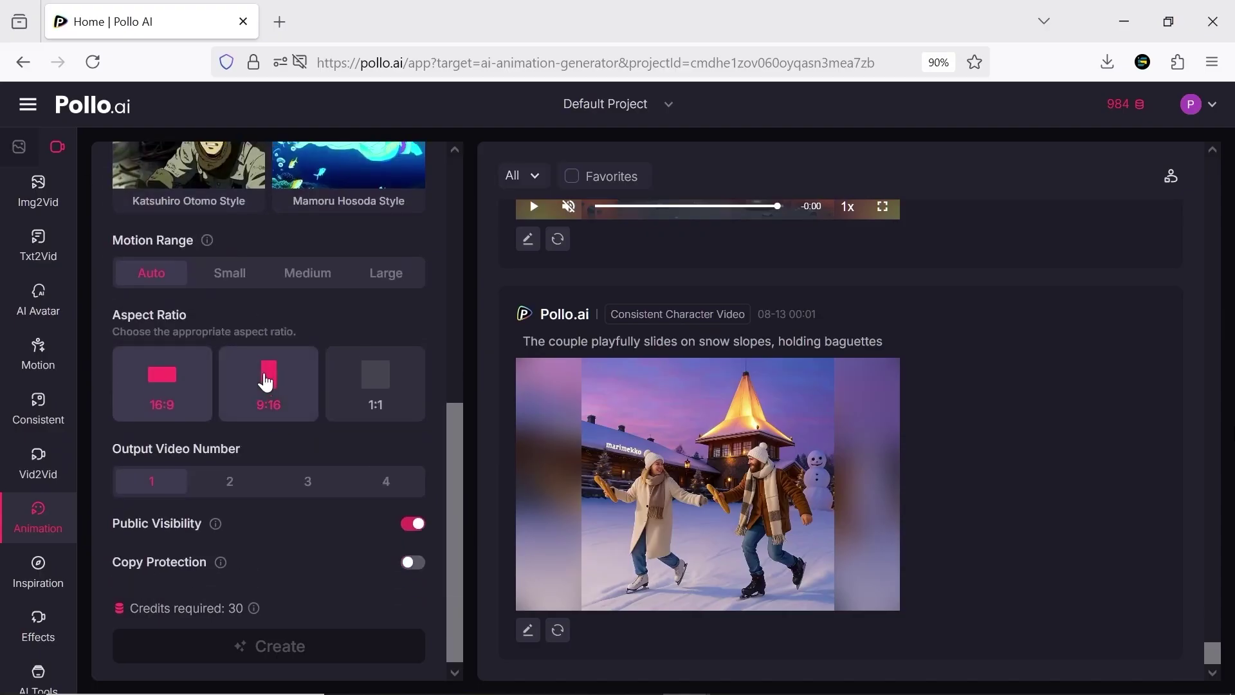
scroll(267, 377, "up", 6)
Step: Browse the AI Video Effects & Templates cards like AI Kissing, AI Hug and Earth Zoom In
left_click(46, 628)
mouse_move(251, 340)
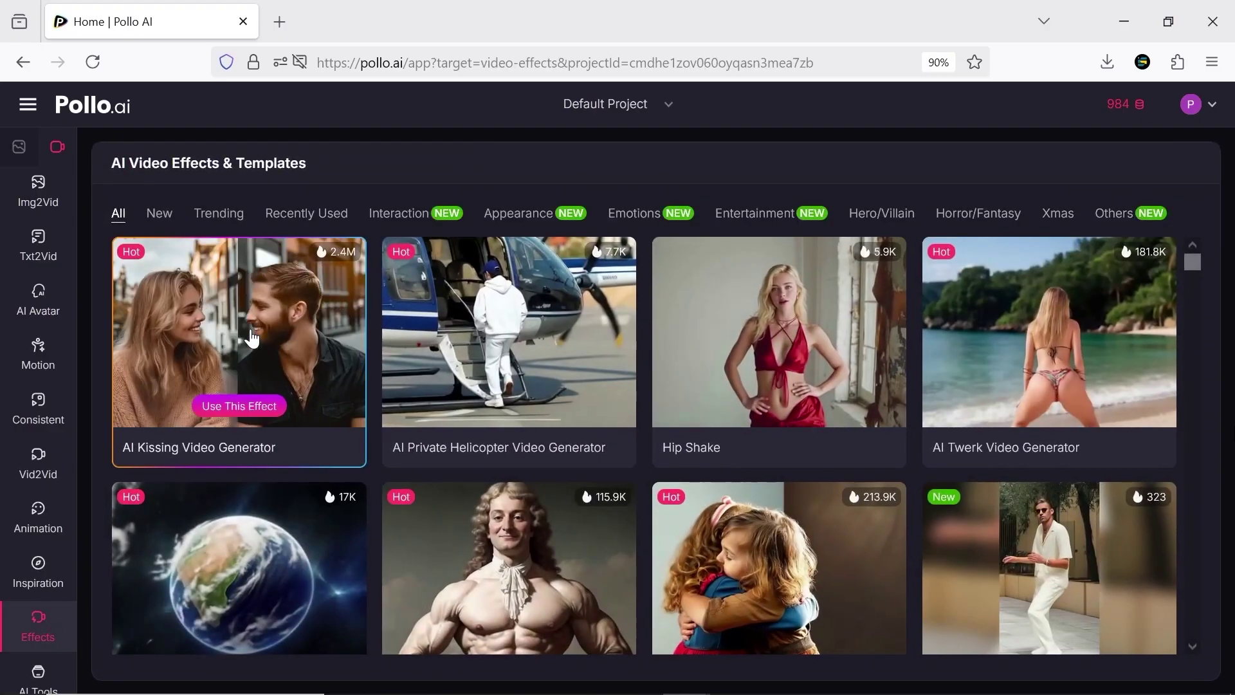
mouse_move(507, 346)
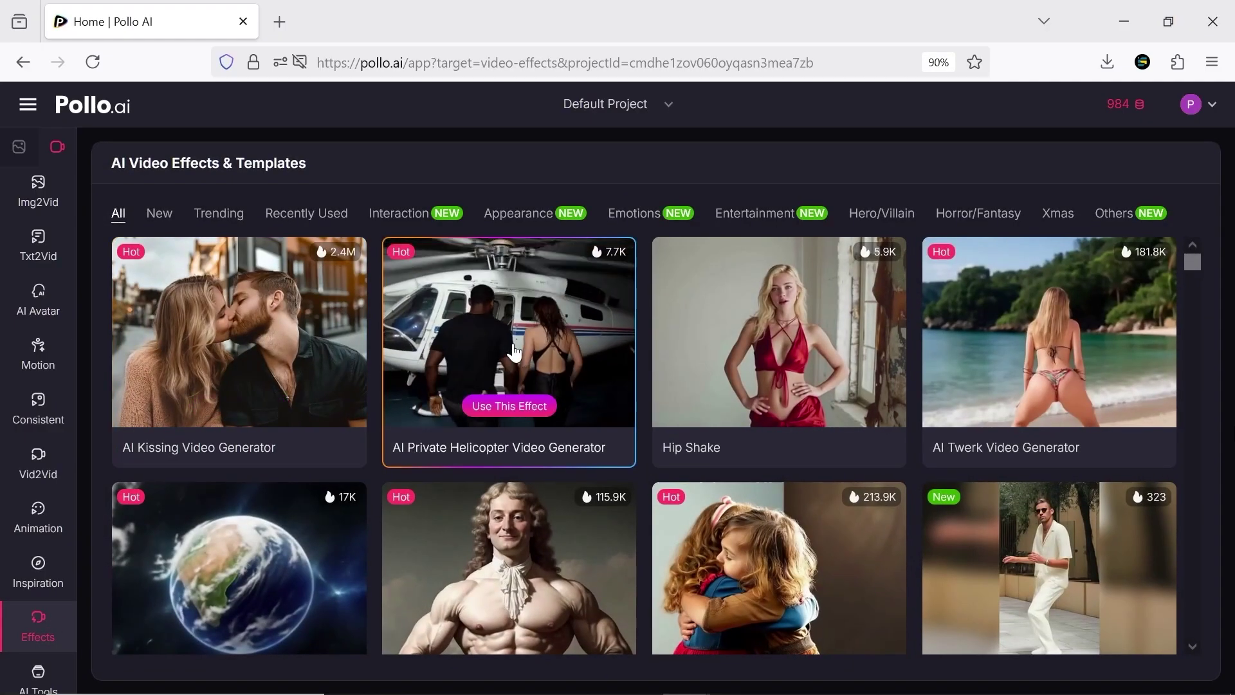
mouse_move(798, 378)
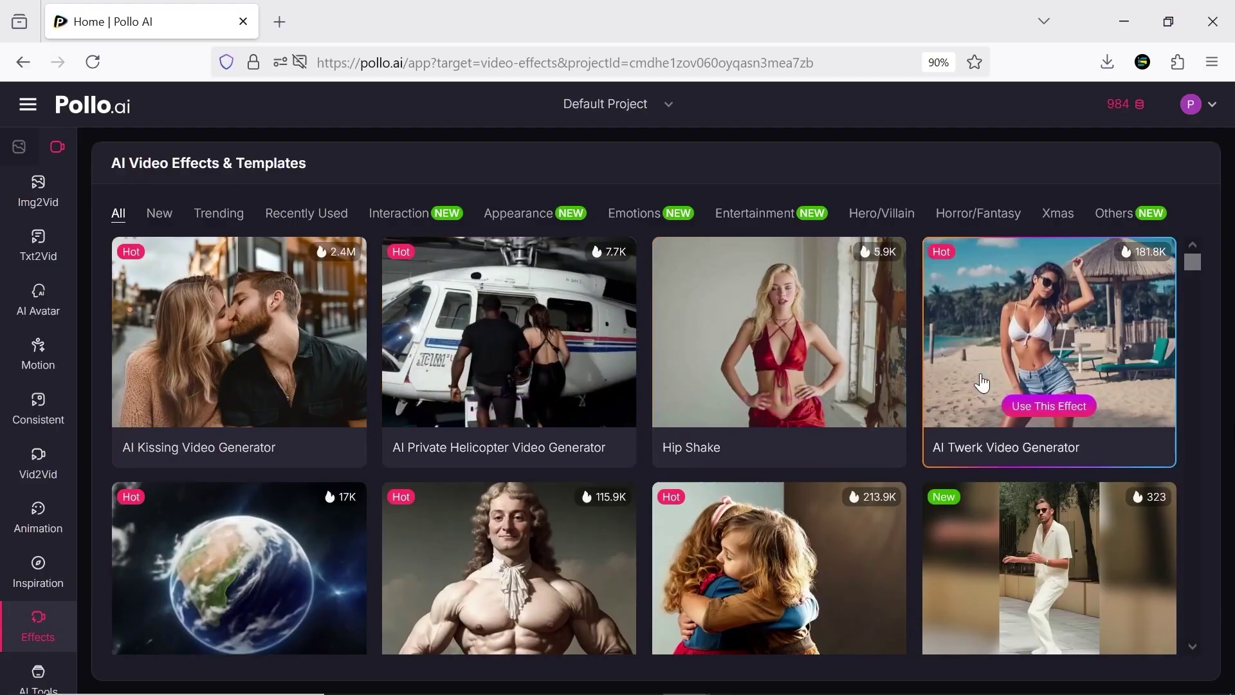
mouse_move(985, 552)
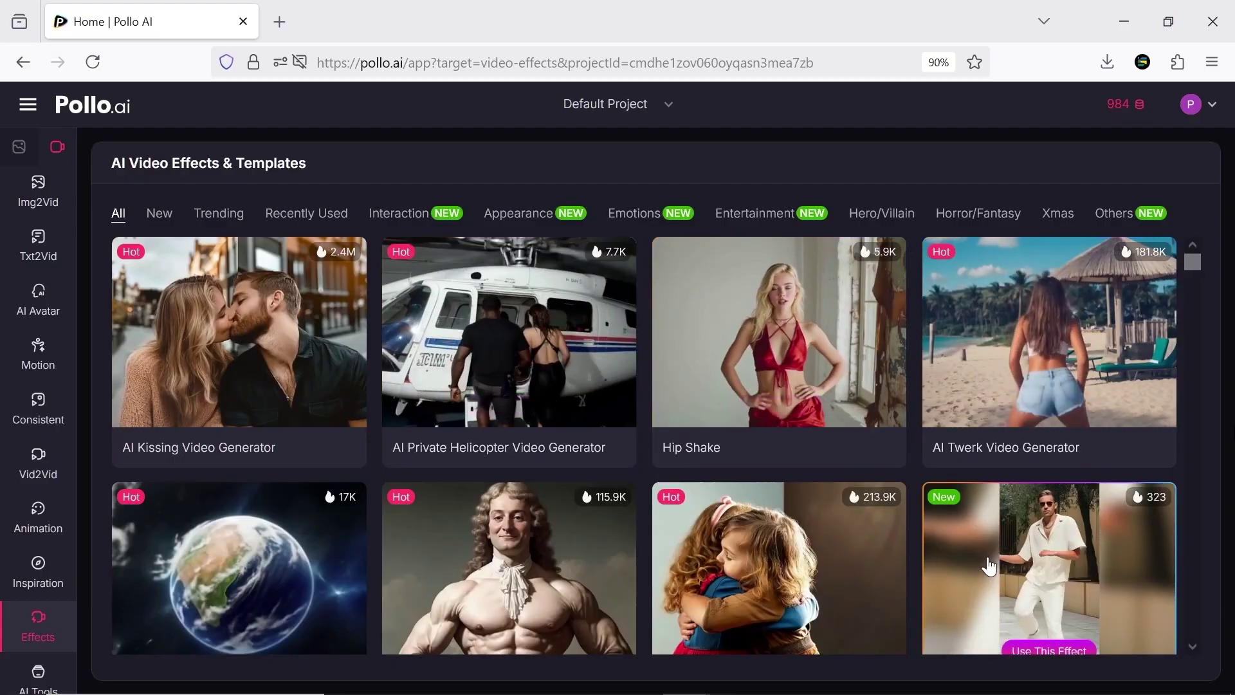
scroll(985, 554, "down", 3)
mouse_move(836, 560)
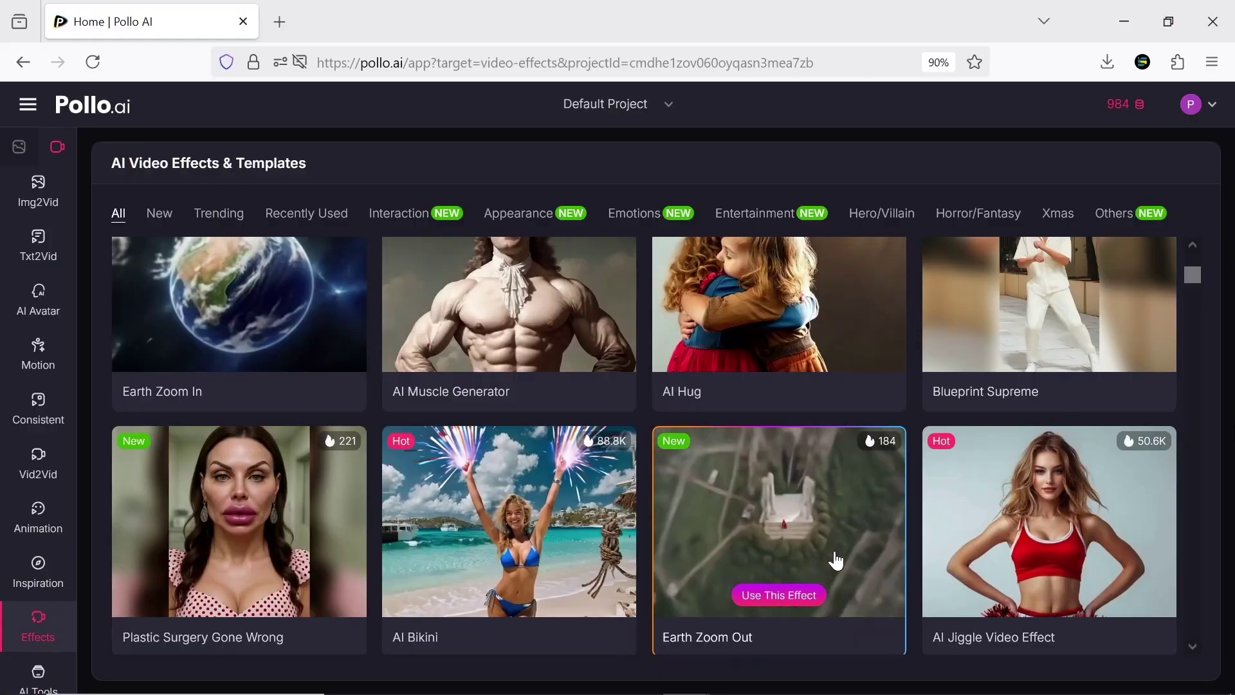
scroll(830, 553, "down", 3)
scroll(814, 545, "up", 6)
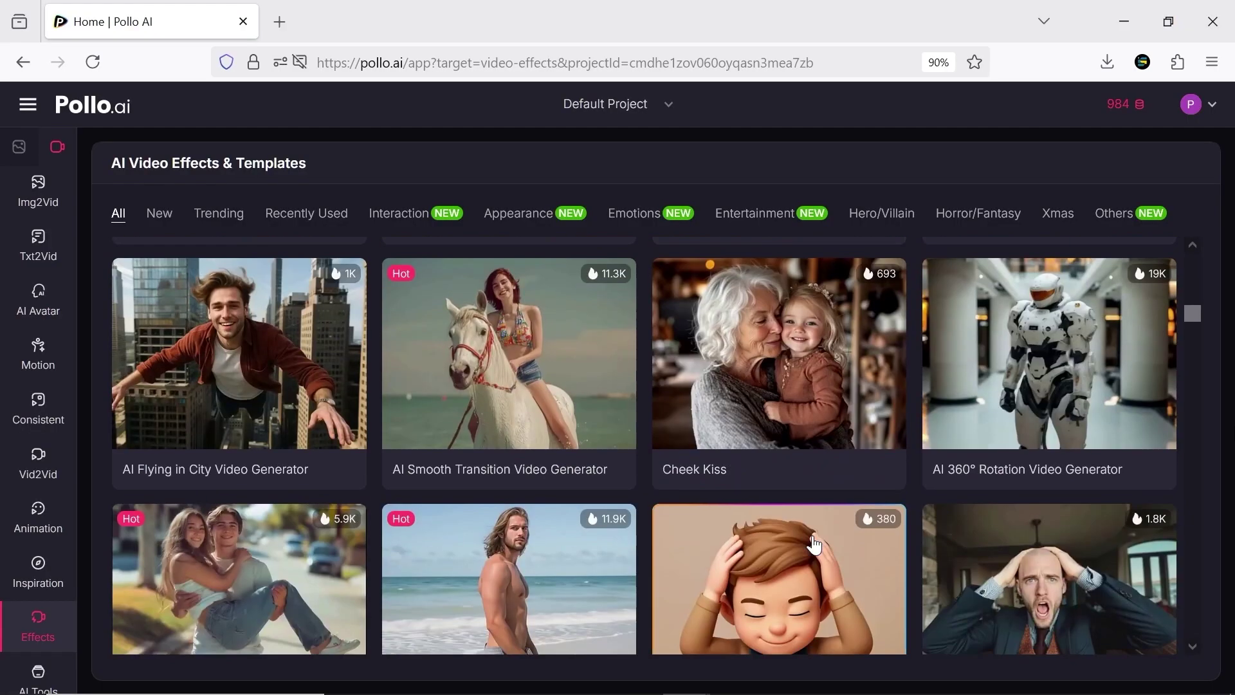
left_click(18, 148)
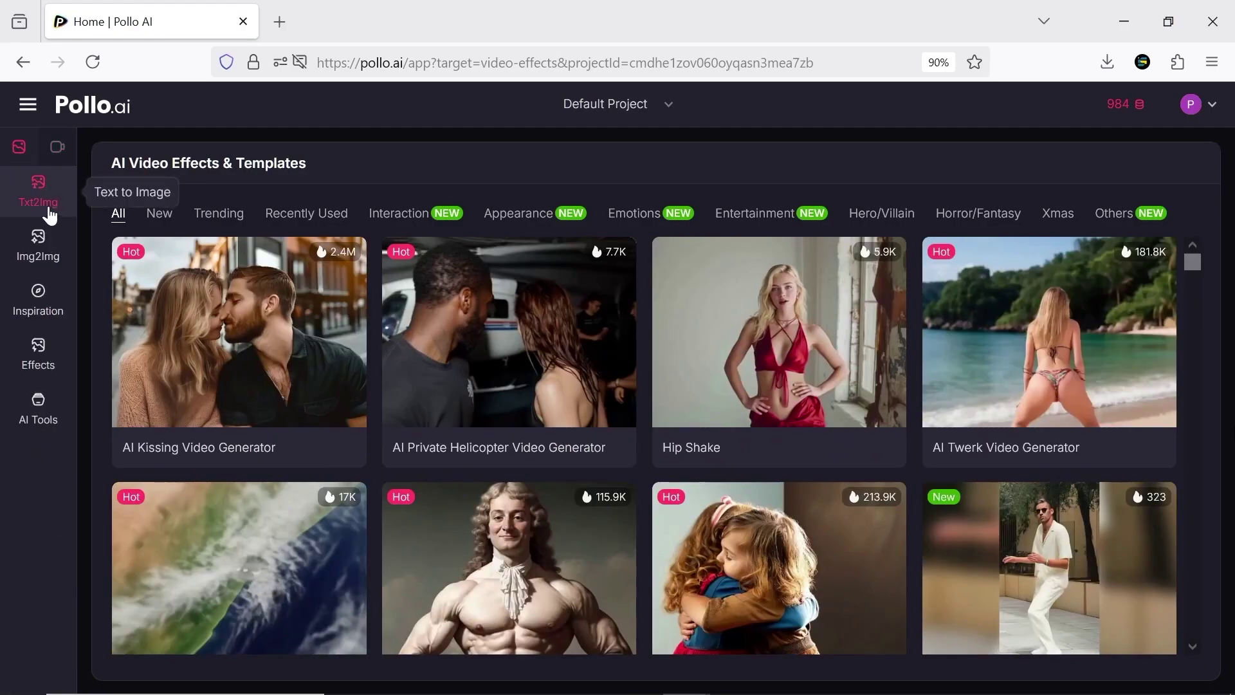
Step: In Text to Image, check the model list and fill in a suggested stray-cat prompt
left_click(49, 215)
left_click(399, 254)
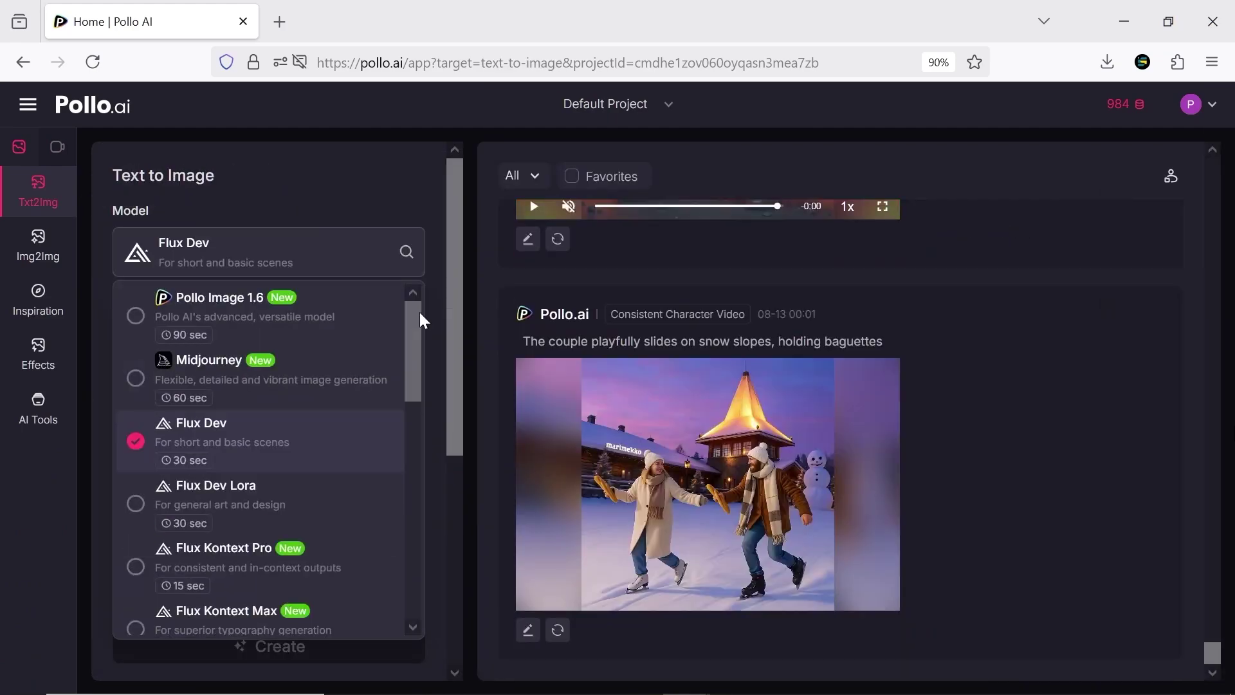
left_click_drag(419, 311, 421, 282)
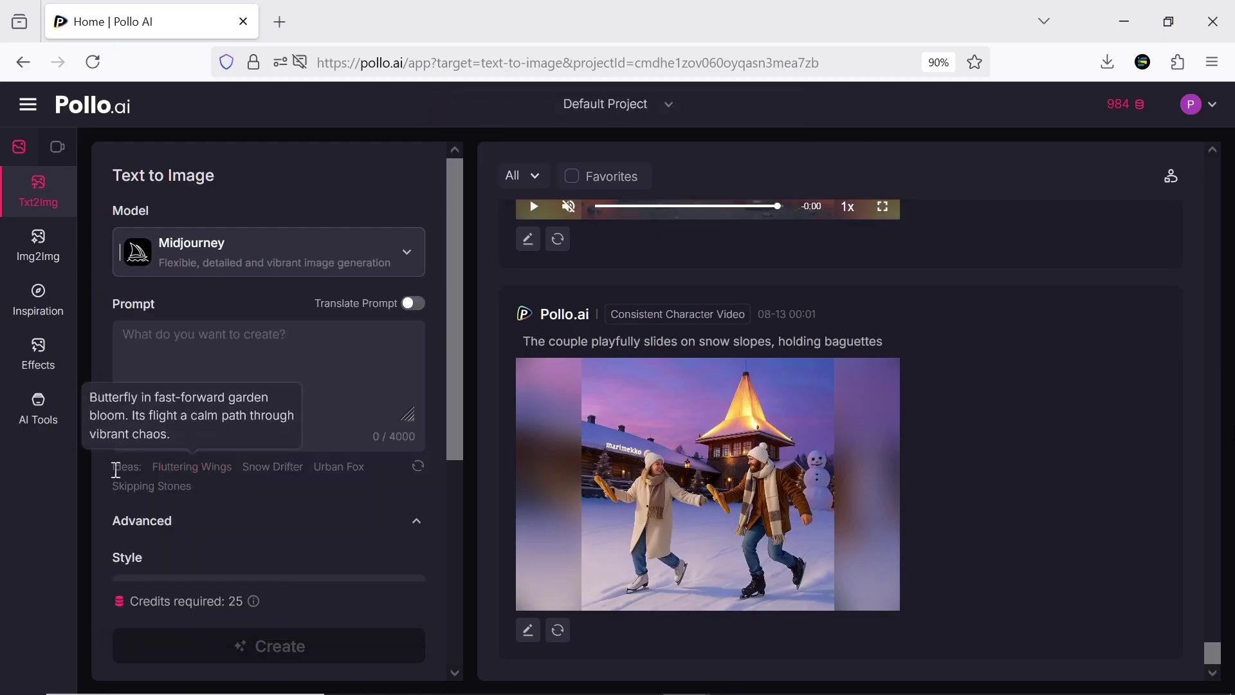
left_click(191, 455)
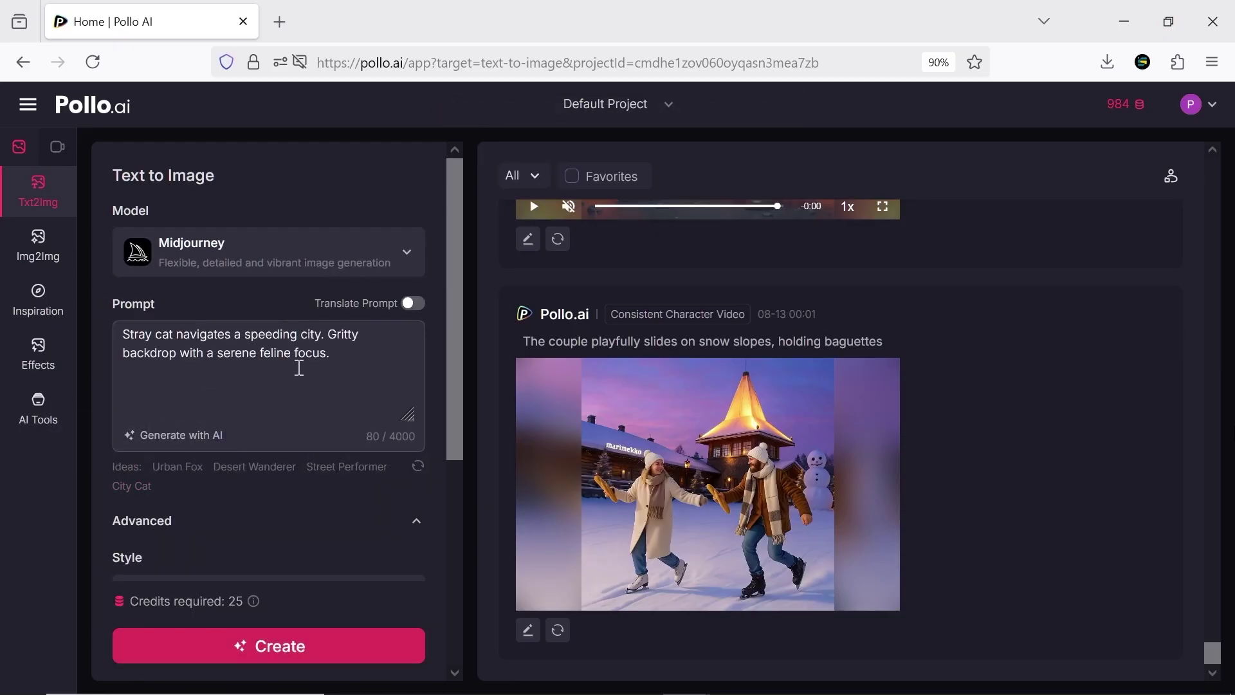
scroll(354, 551, "down", 5)
Step: Apply the Synthwave style, generate four Midjourney cat images, and open one up close
left_click(268, 414)
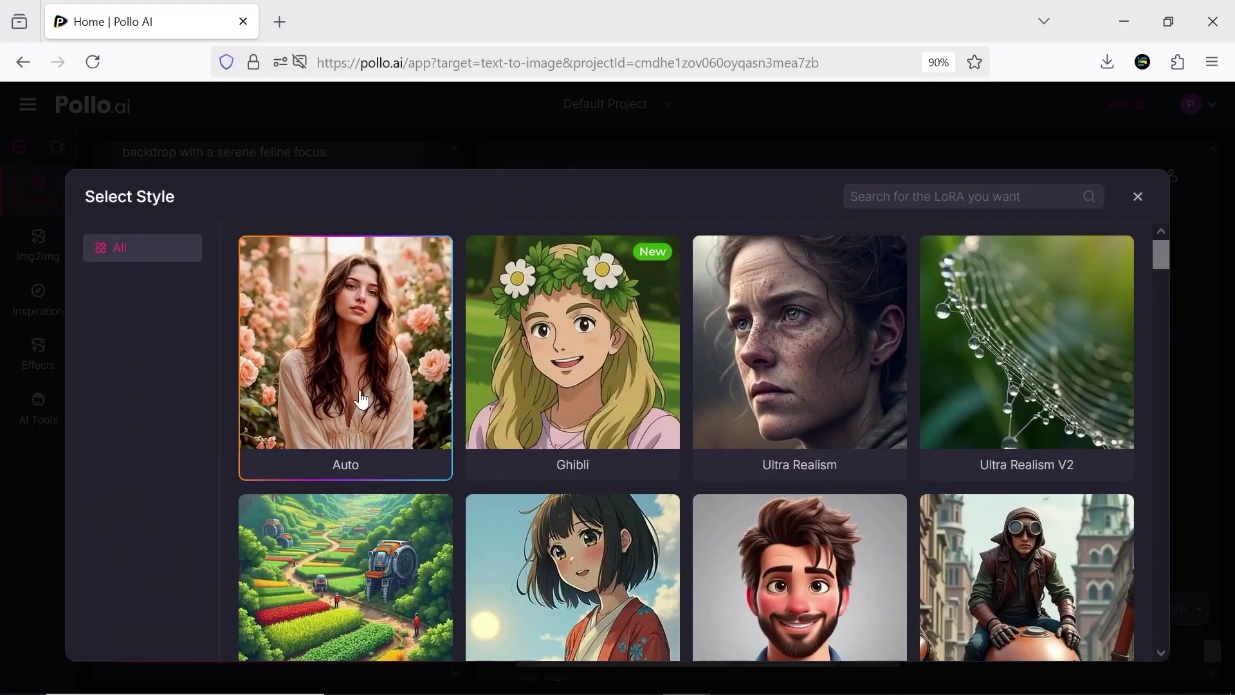
scroll(1020, 533, "down", 20)
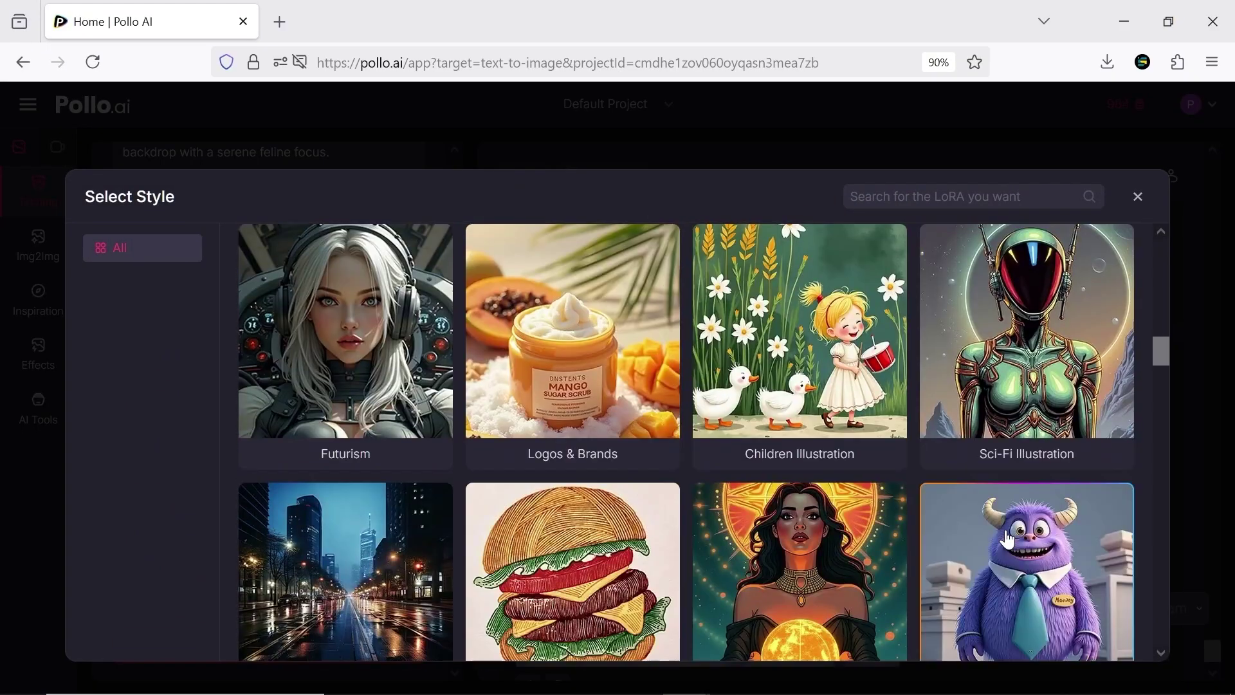
scroll(1008, 539, "down", 10)
left_click(334, 432)
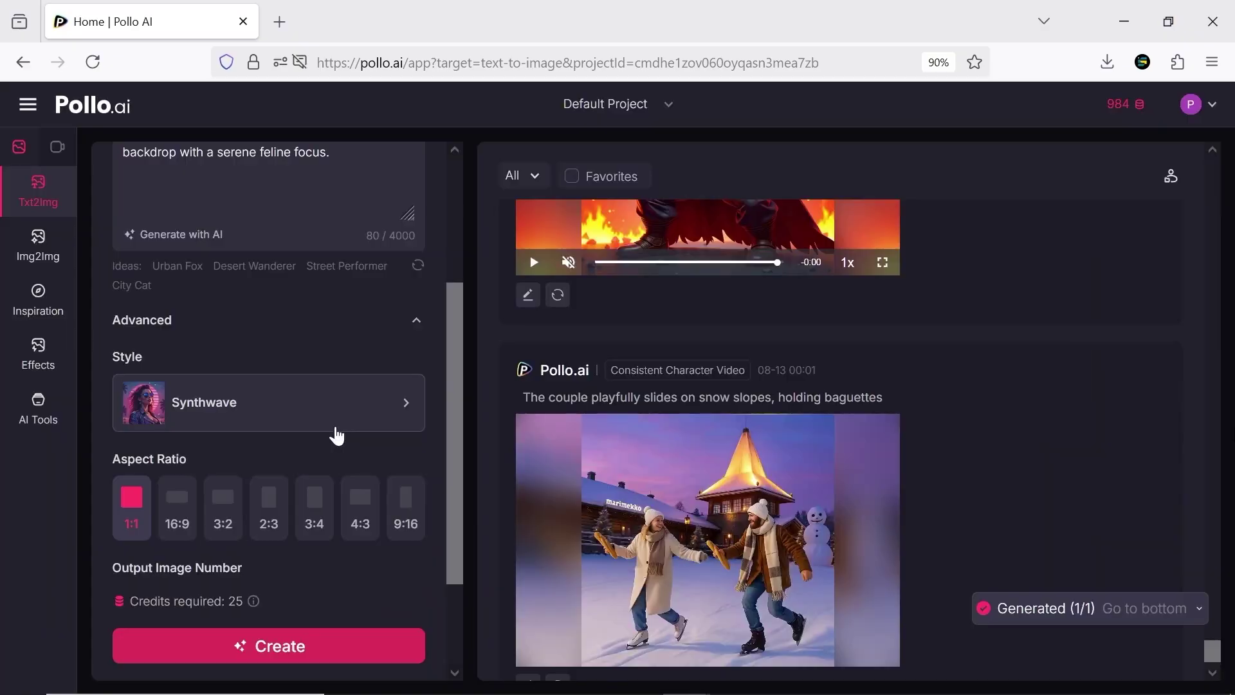
scroll(325, 566, "up", 3)
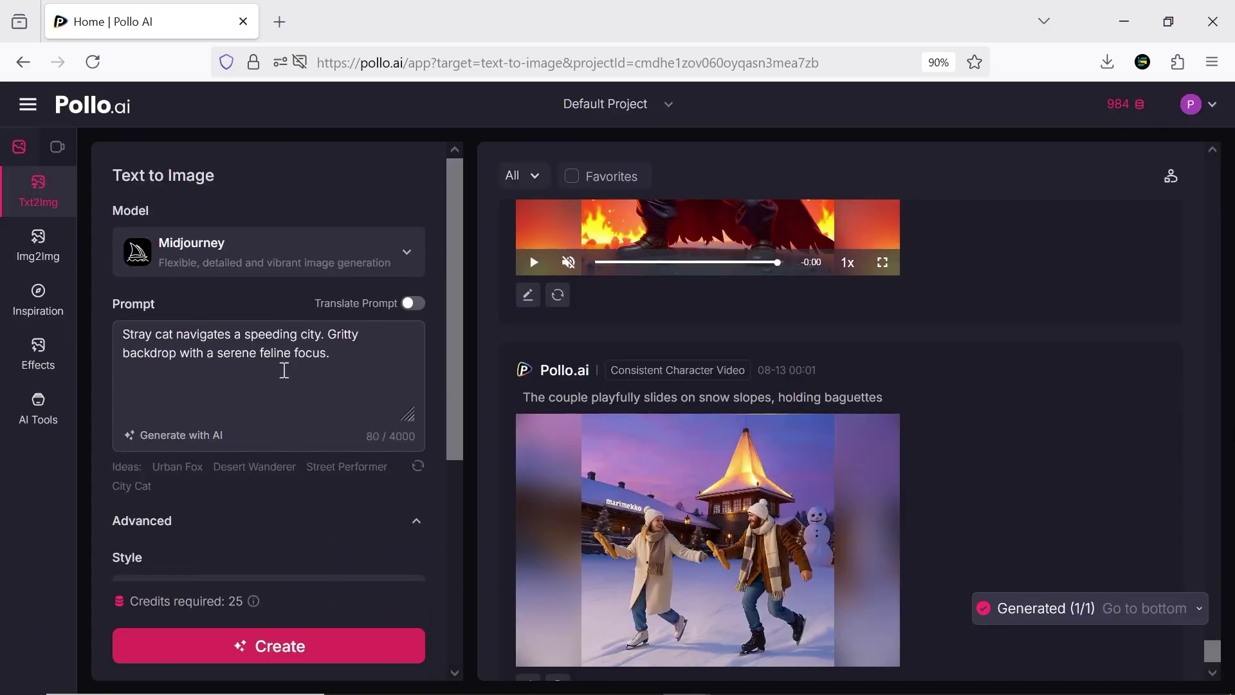
scroll(284, 371, "down", 5)
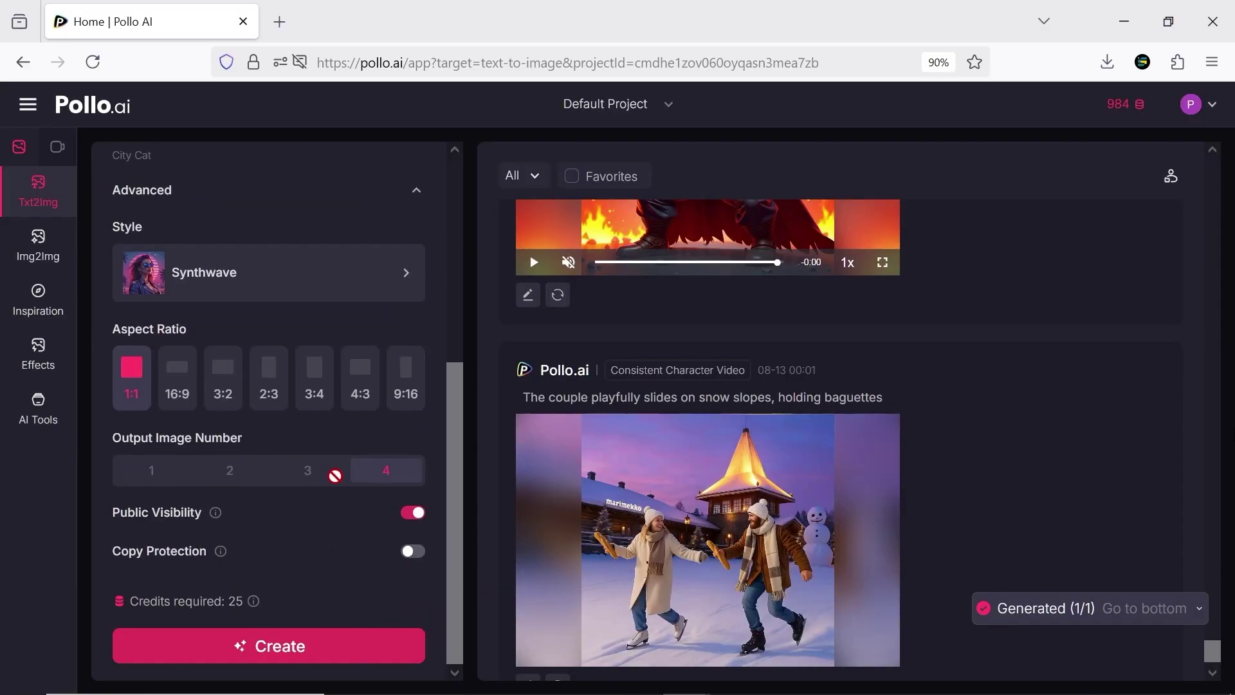
left_click(363, 649)
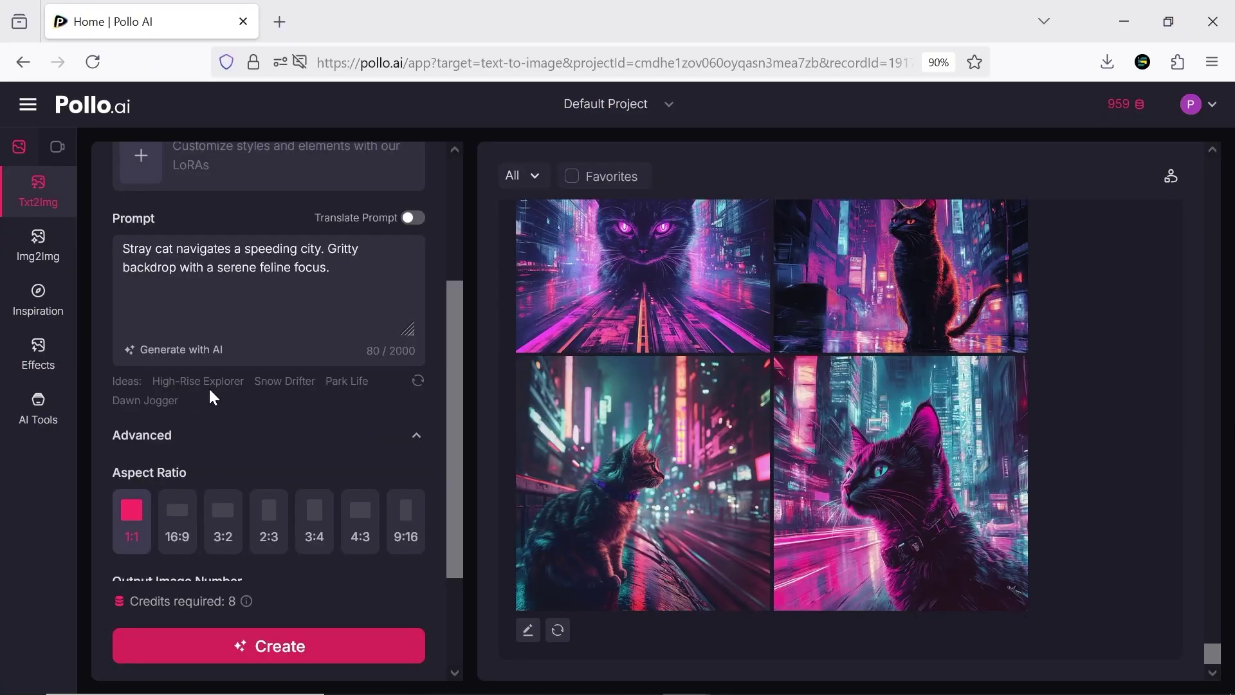
left_click(640, 283)
Step: Look through all four cat images and all four jogger images in the viewer
left_click(415, 145)
left_click(445, 145)
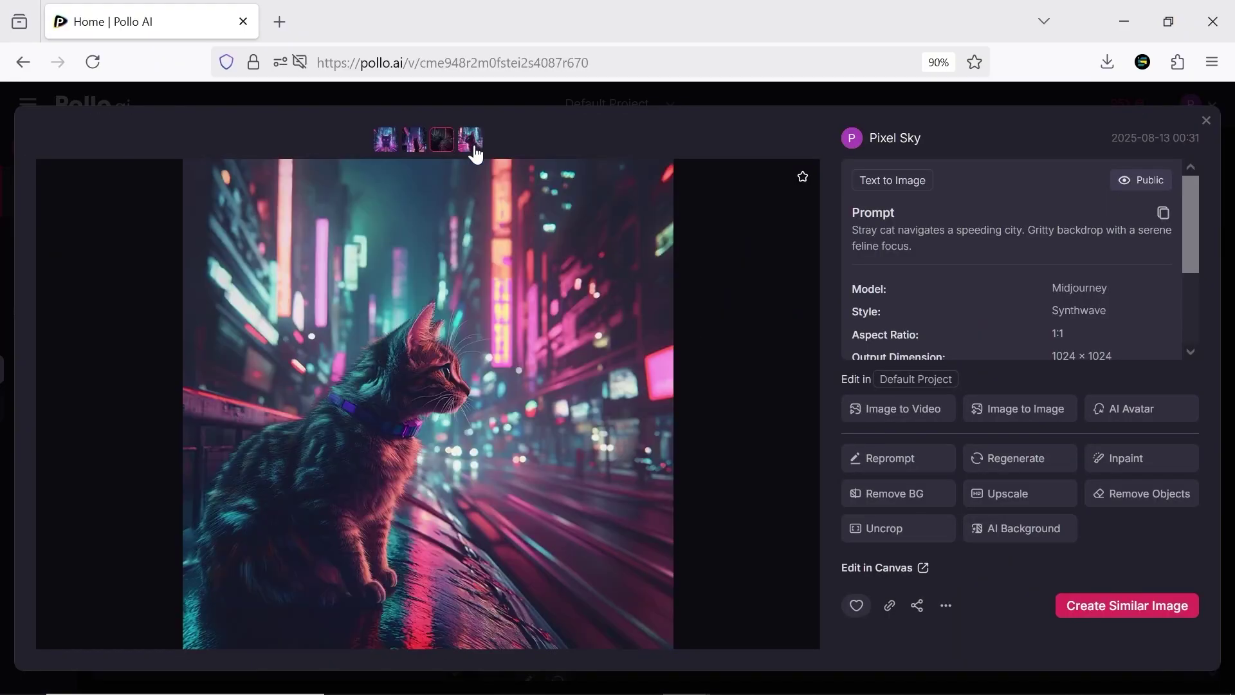
left_click(473, 143)
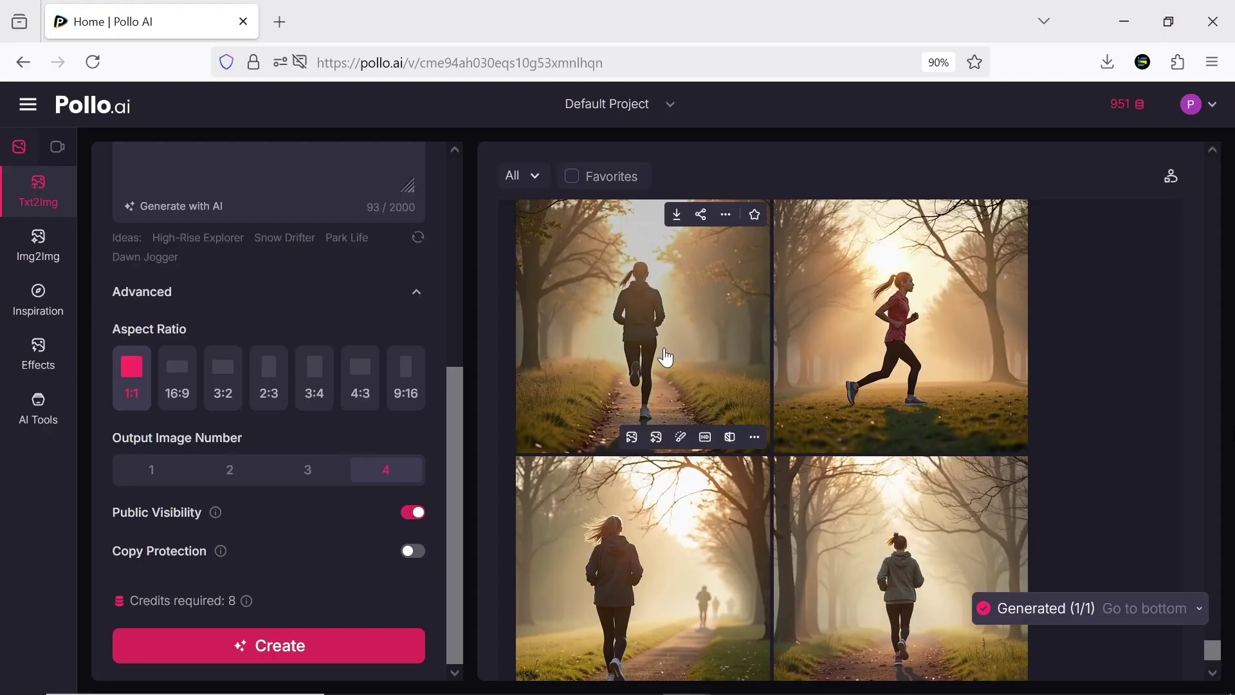
left_click(643, 348)
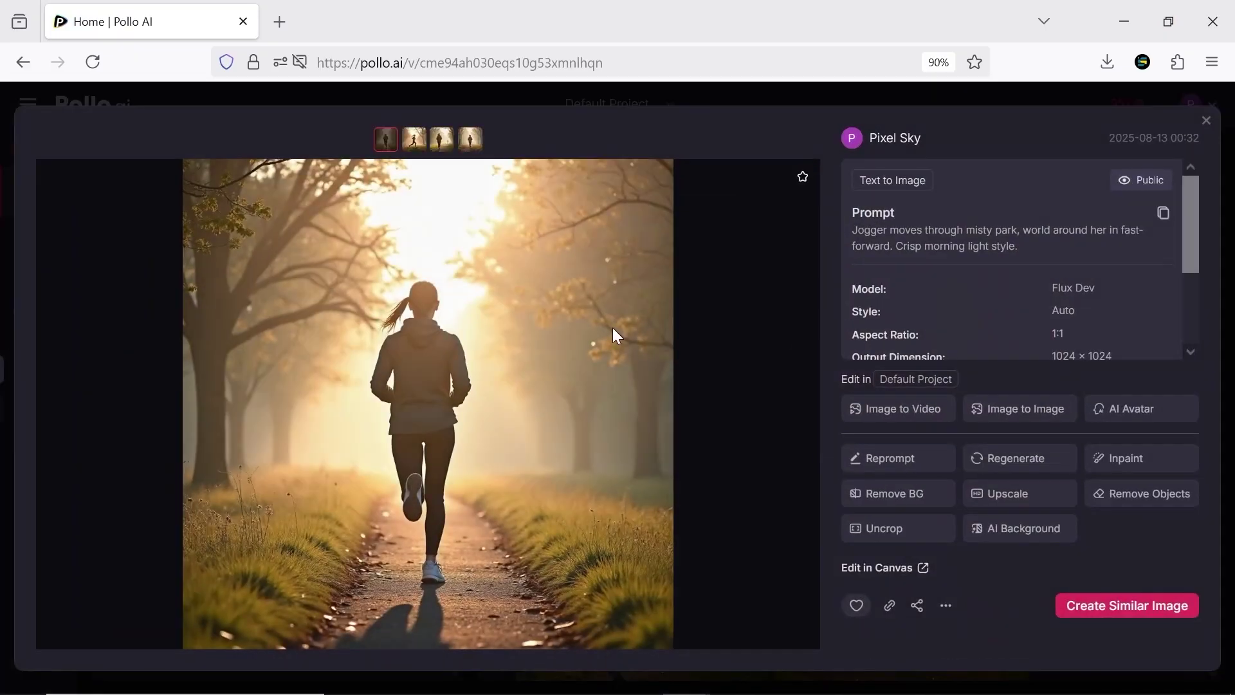
left_click(417, 151)
left_click(450, 148)
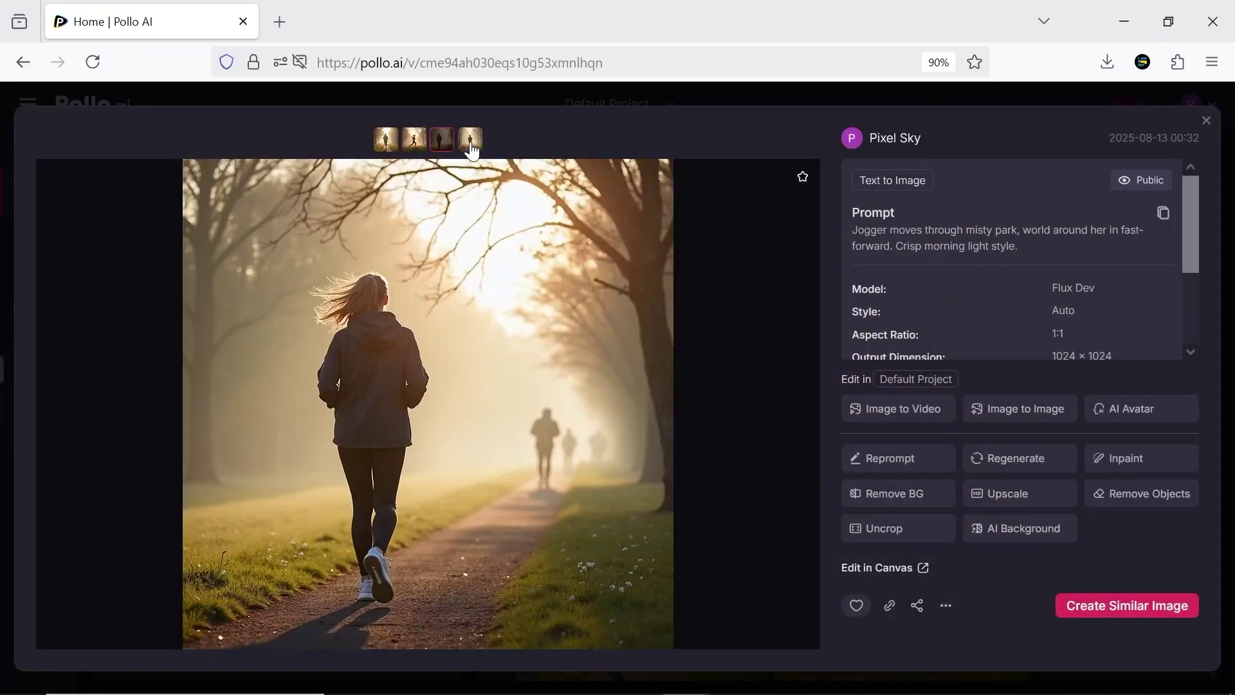
left_click(473, 143)
key("Escape")
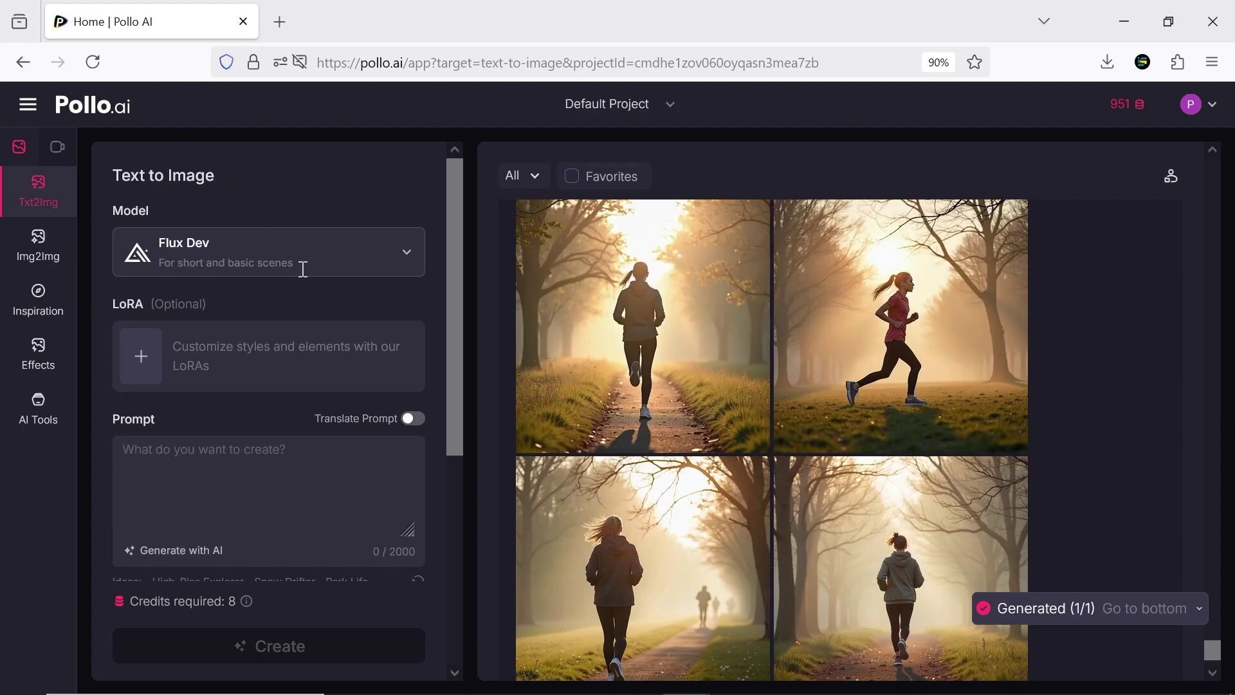
Step: Set up Image to Image on the jogger image with the GPT-Image-1 model and start its description
left_click(39, 248)
left_click(415, 260)
scroll(325, 470, "down", 5)
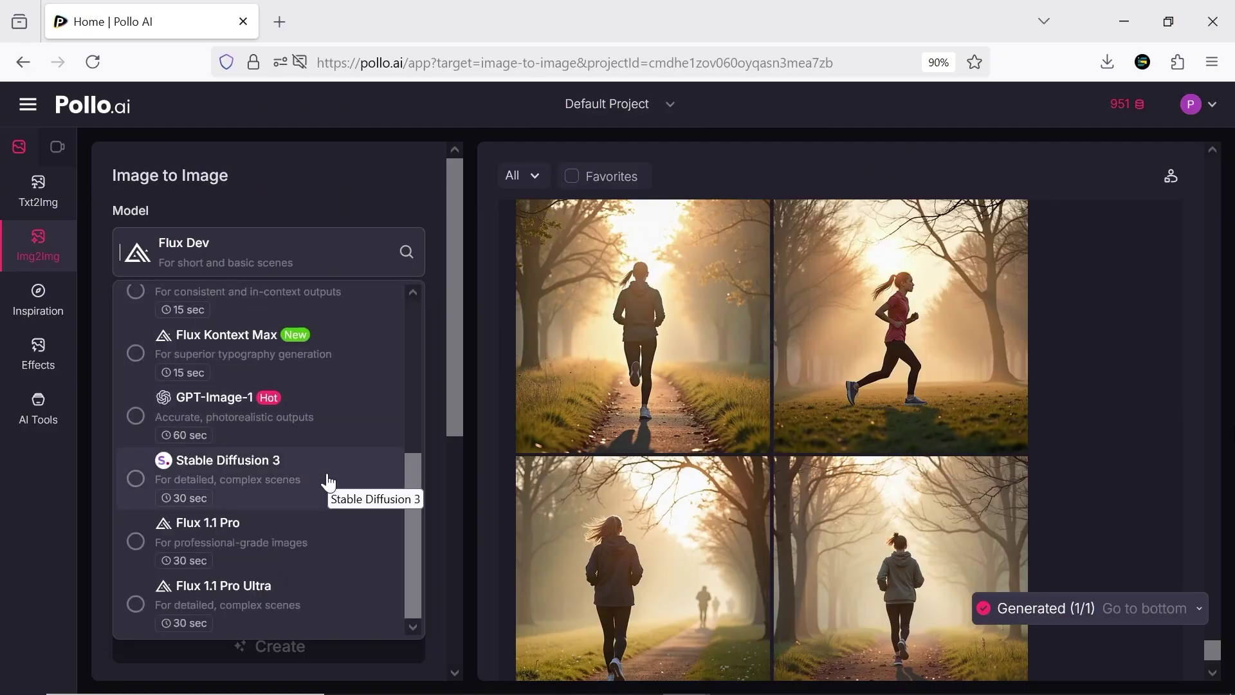
scroll(325, 501, "up", 4)
scroll(322, 504, "down", 3)
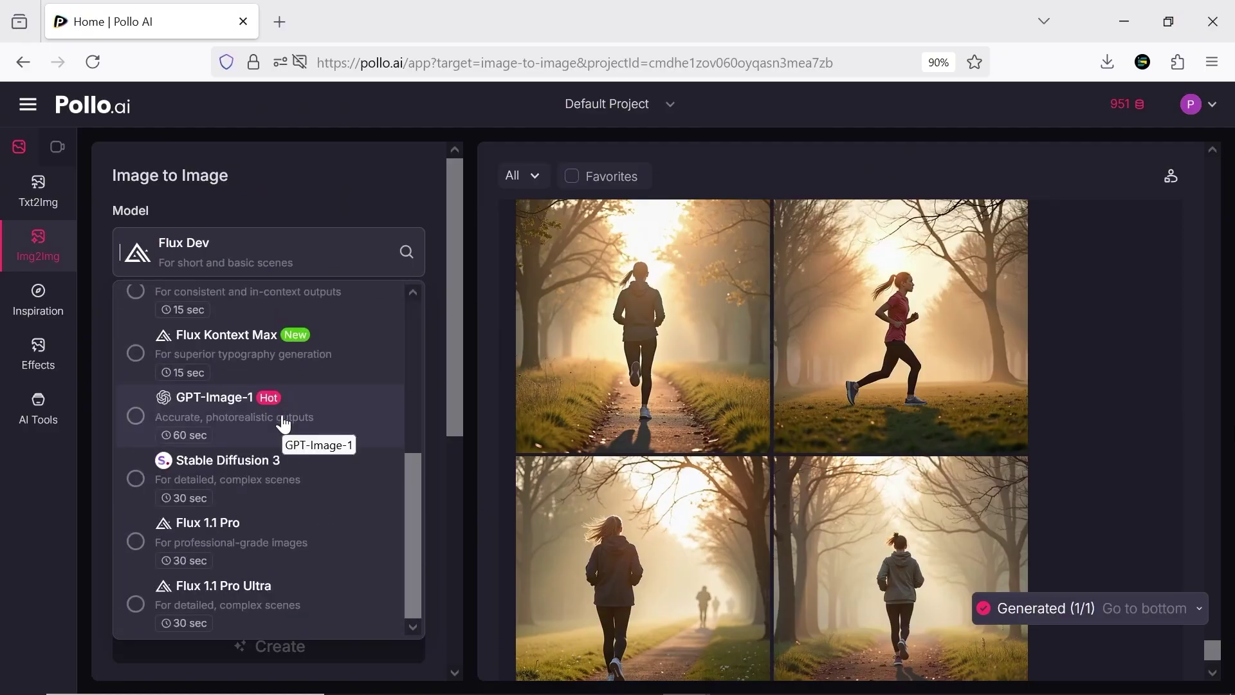
left_click(284, 425)
scroll(290, 476, "down", 2)
left_click(193, 544)
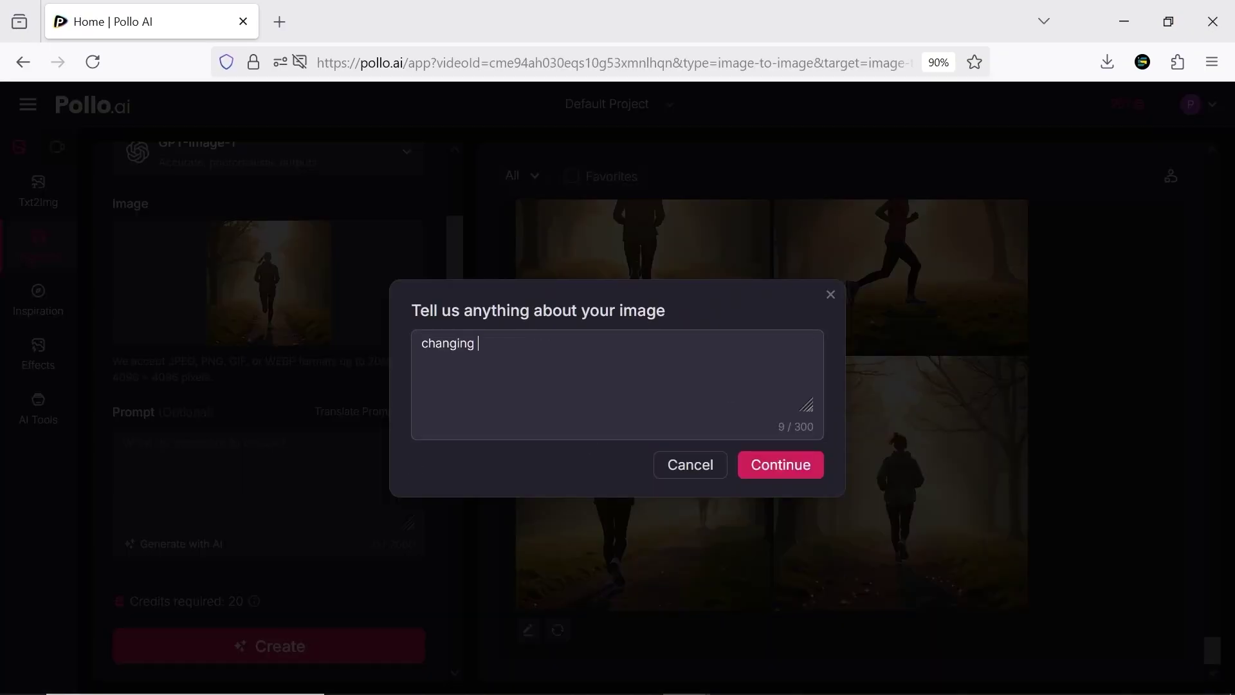
Step: Browse the Inspiration gallery's All, Video, AI Effects, Image and LoRAs tabs
left_click(38, 298)
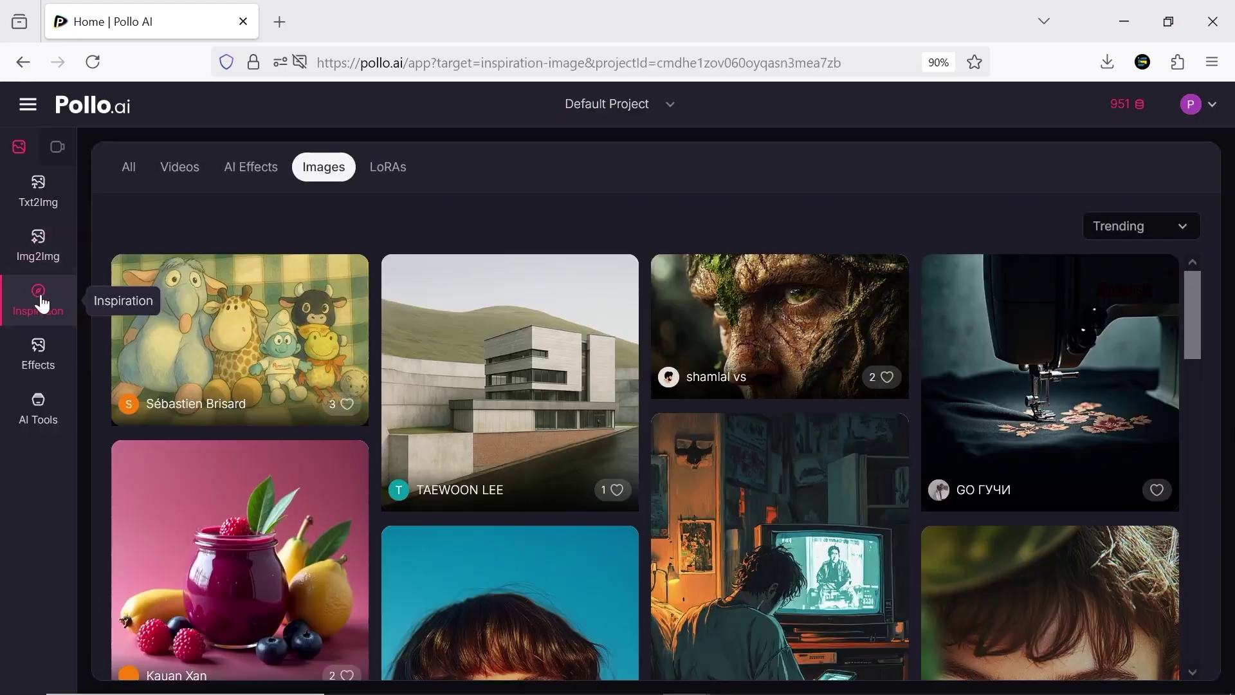
left_click(129, 166)
left_click(187, 168)
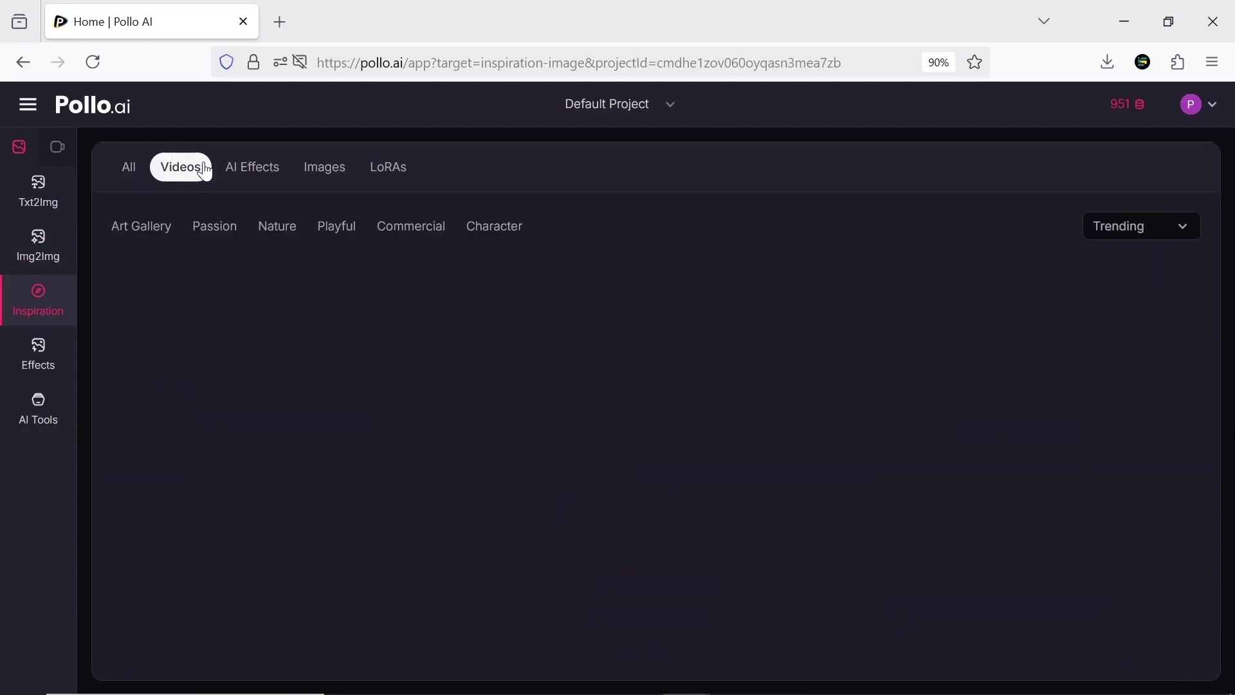
left_click(255, 169)
left_click(316, 177)
left_click(375, 177)
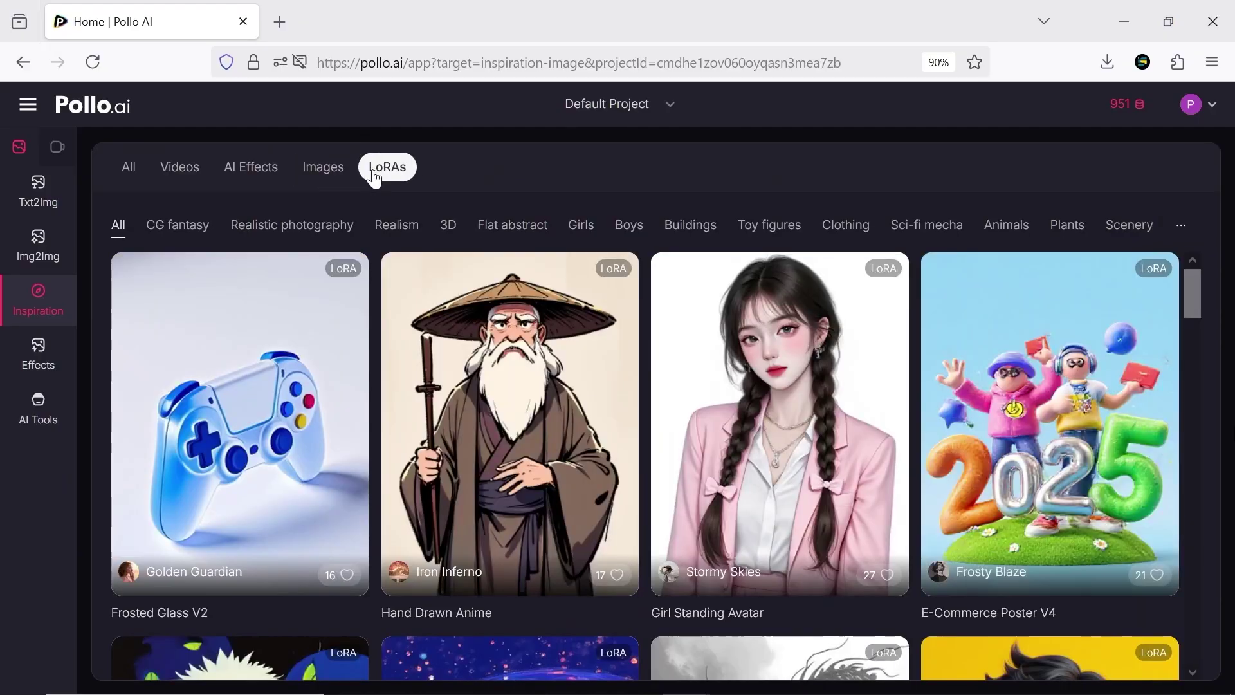
Step: Tour the photo Effects and AI Tools image, video and generator galleries, then go Home to Create New
left_click(34, 364)
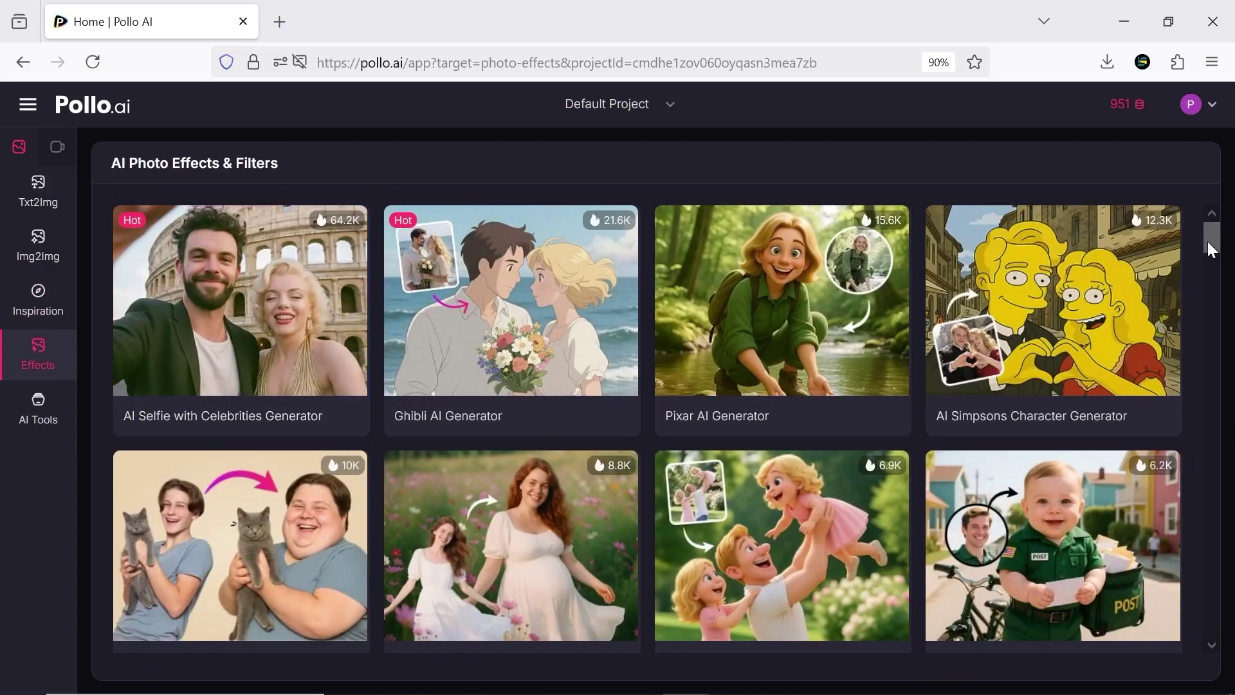
mouse_move(1212, 250)
left_mouse_down()
mouse_move(1212, 636)
mouse_move(1212, 535)
left_mouse_up()
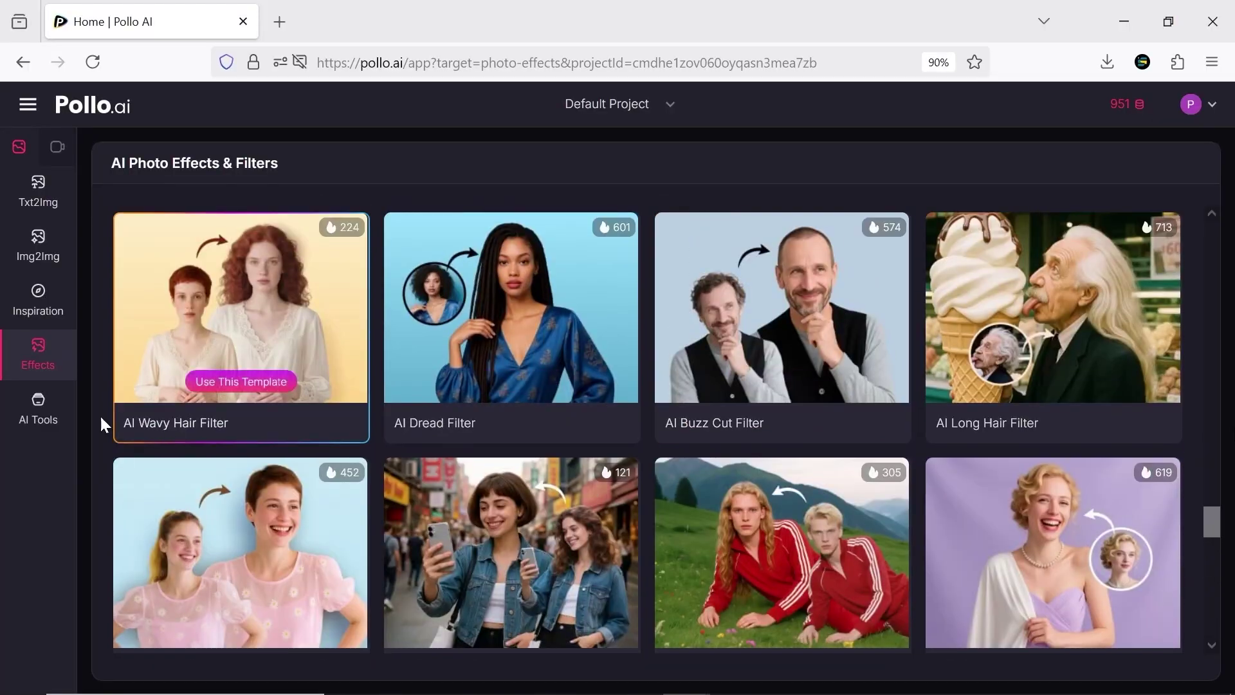
left_click(24, 417)
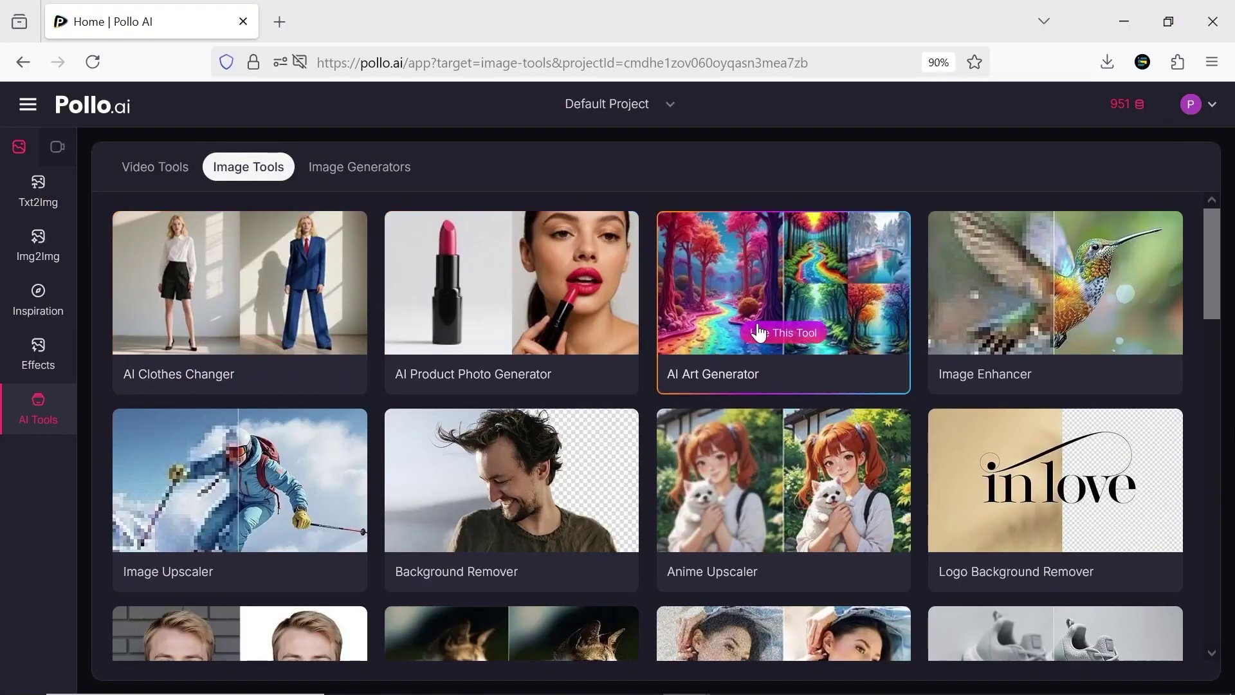
left_click_drag(1211, 268, 591, 423)
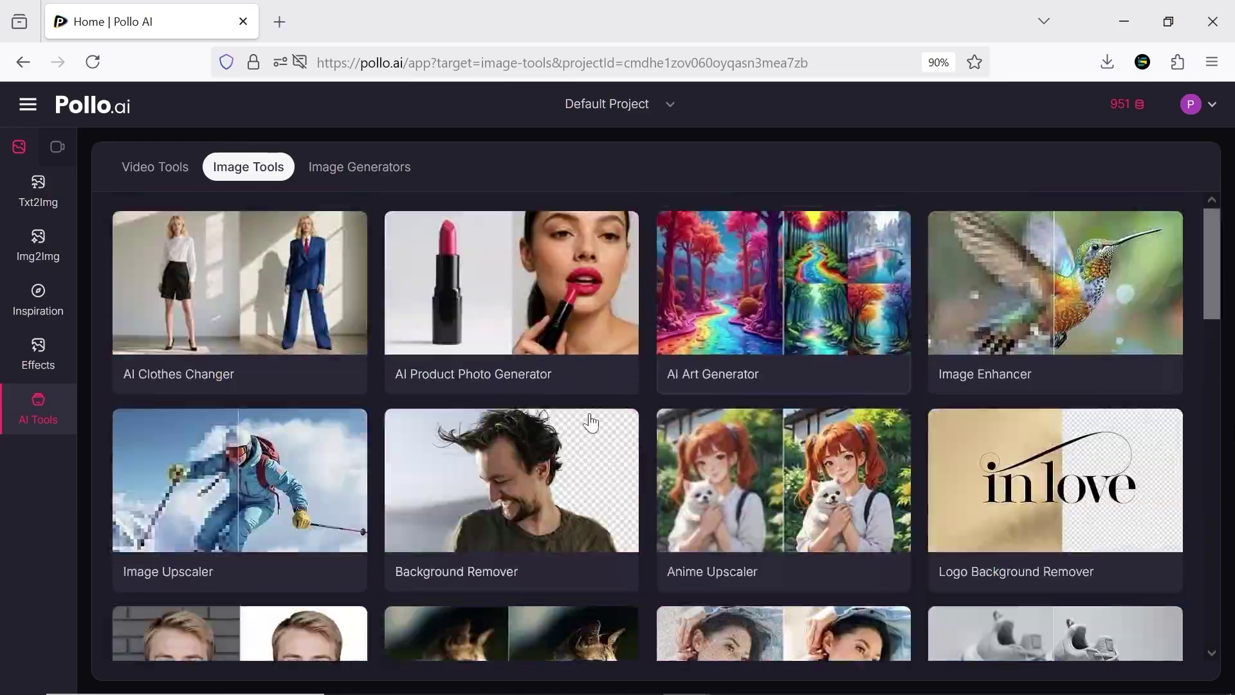
left_click(178, 180)
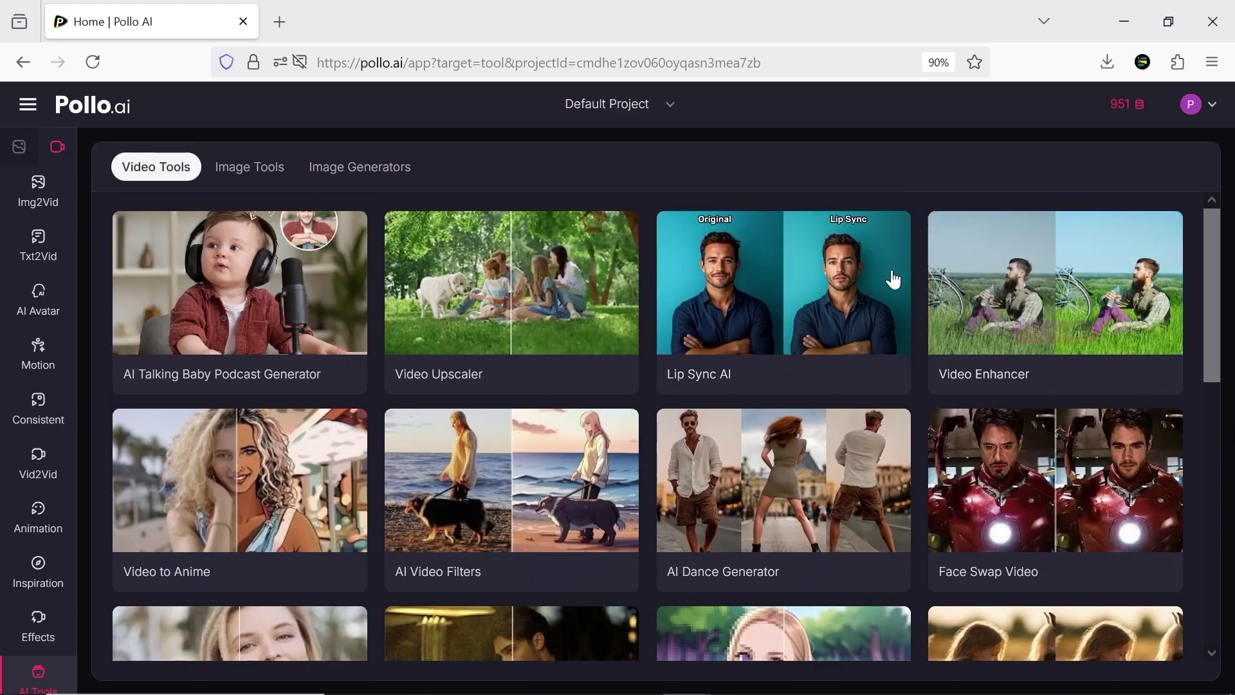
left_click(394, 173)
scroll(777, 470, "down", 5)
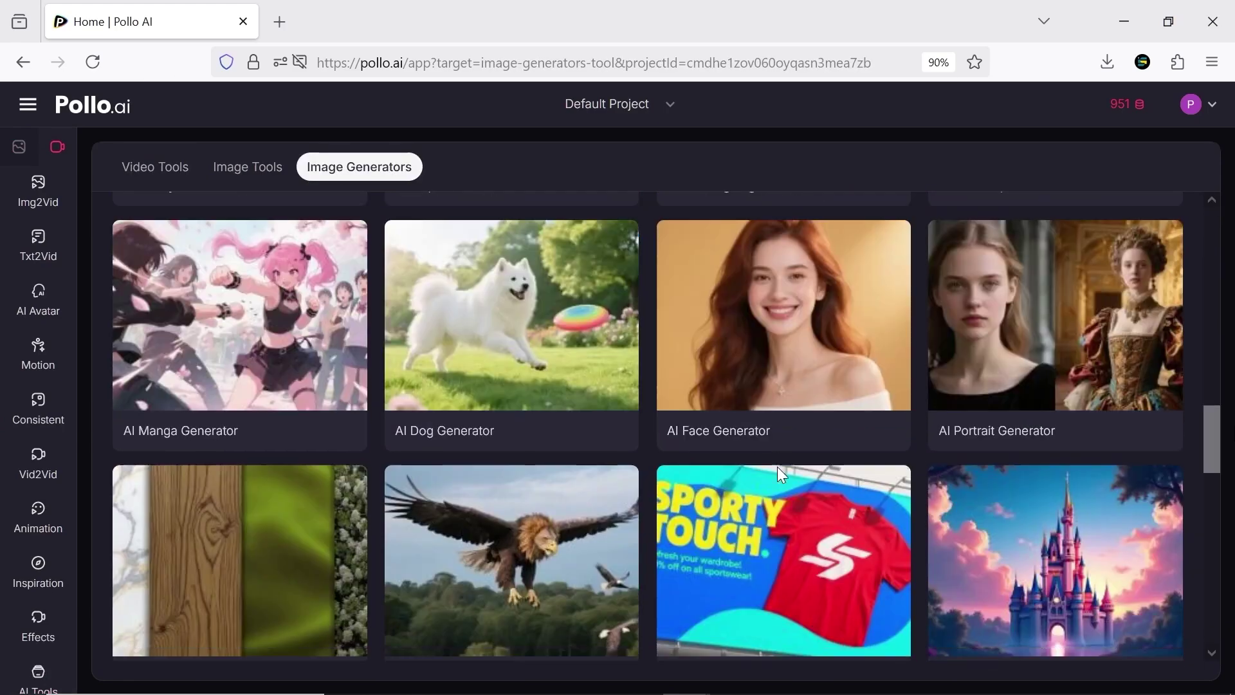
left_click(92, 105)
left_click(87, 166)
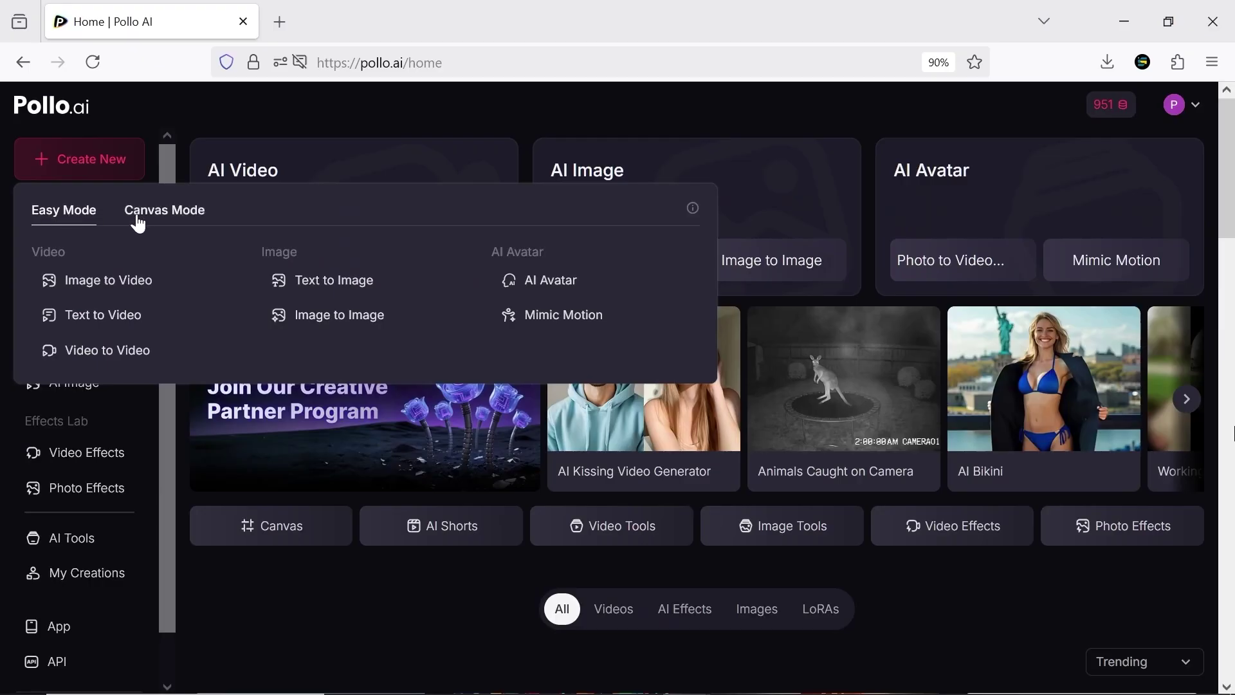
Step: Switch Create New from Easy Mode to Canvas Mode and start a Chat to Image project
left_click(70, 219)
left_click(179, 221)
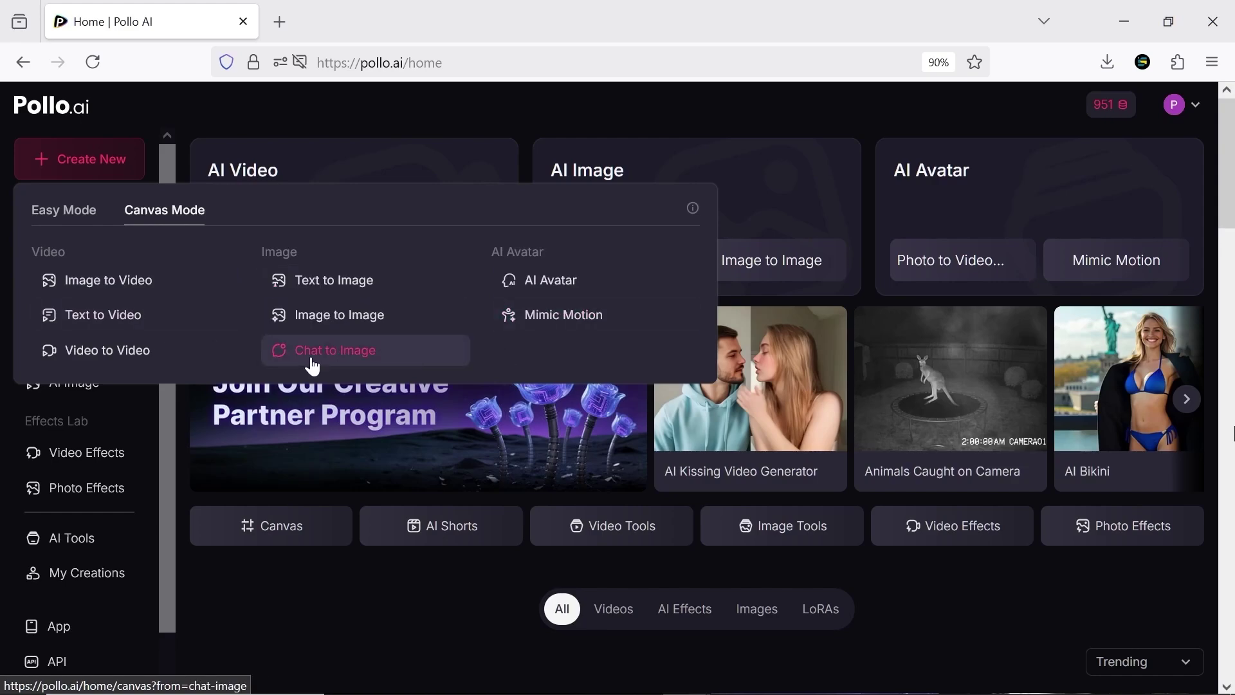
left_click(366, 366)
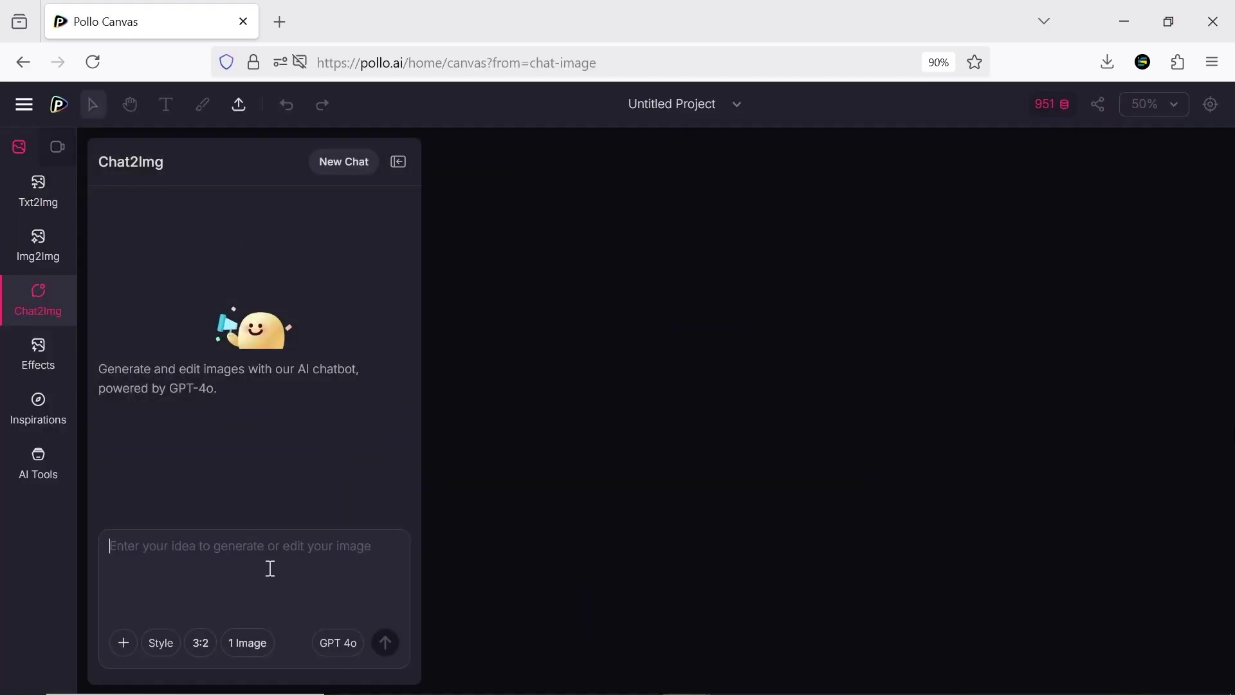
Step: Generate one styled GPT-4o image of the girl riding a motorcycle through a village and preview it
left_click(304, 569)
type("Can you generate an image of a beautiful girl wearing a long traditional dress, riding a motorcycle in a village?")
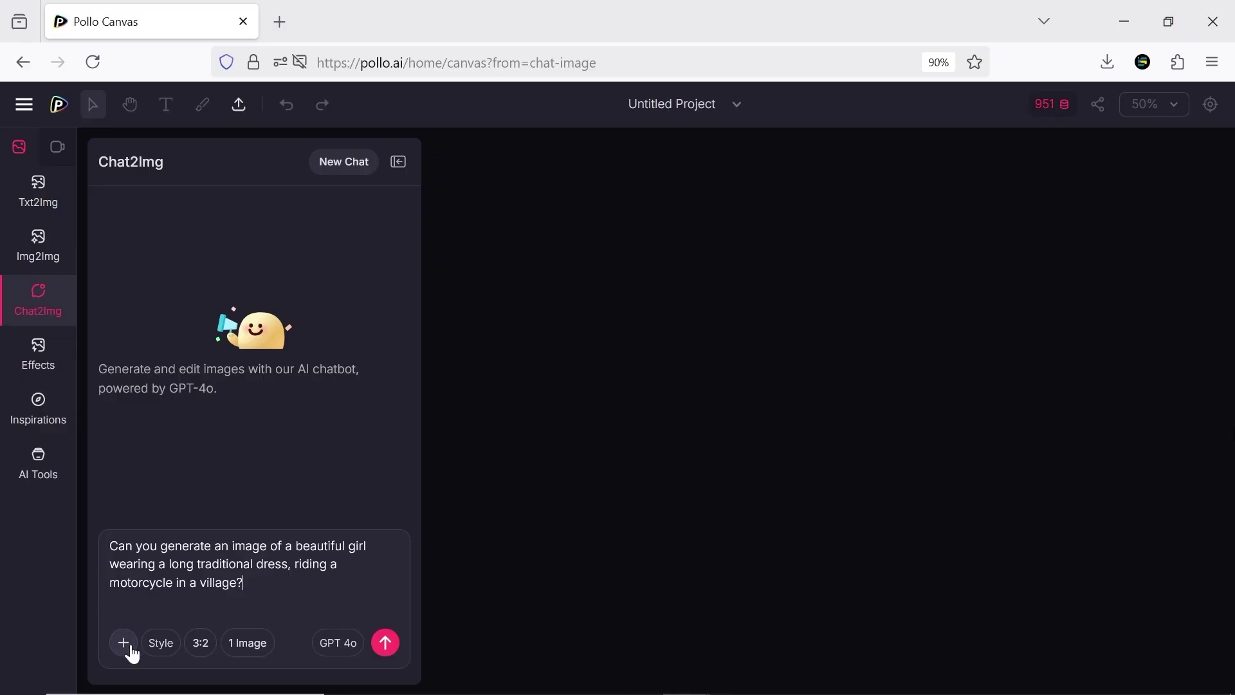
left_click(160, 645)
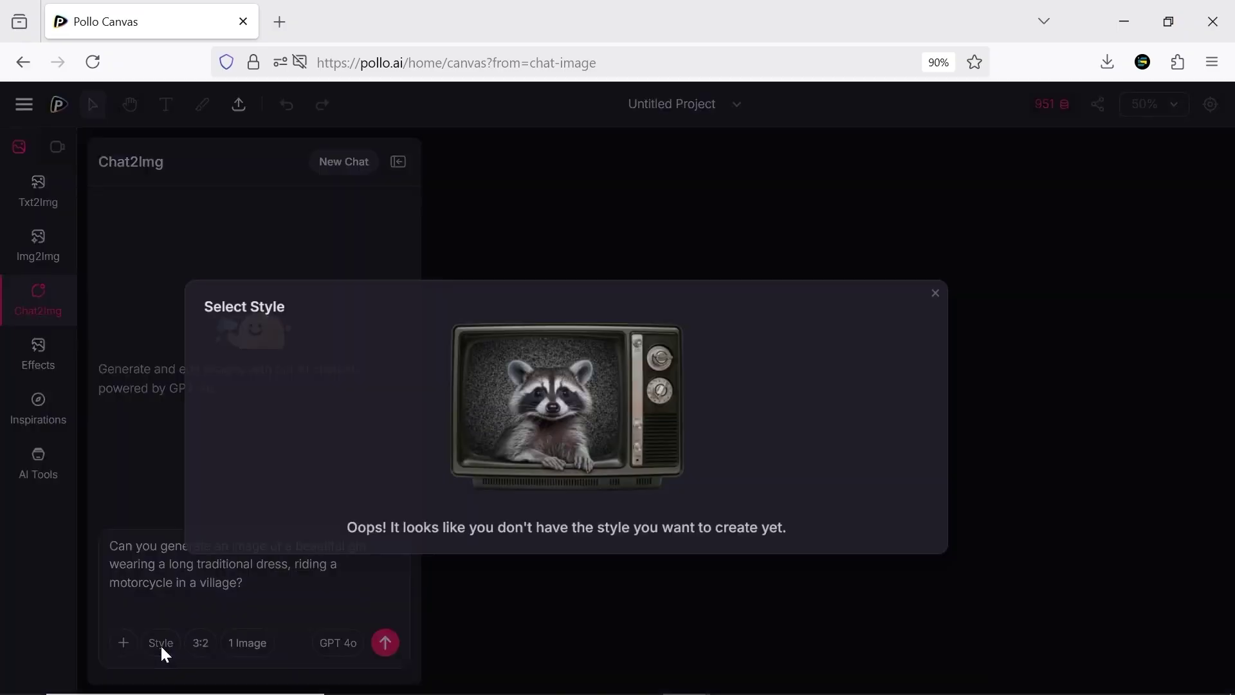
left_click_drag(1018, 220, 1062, 552)
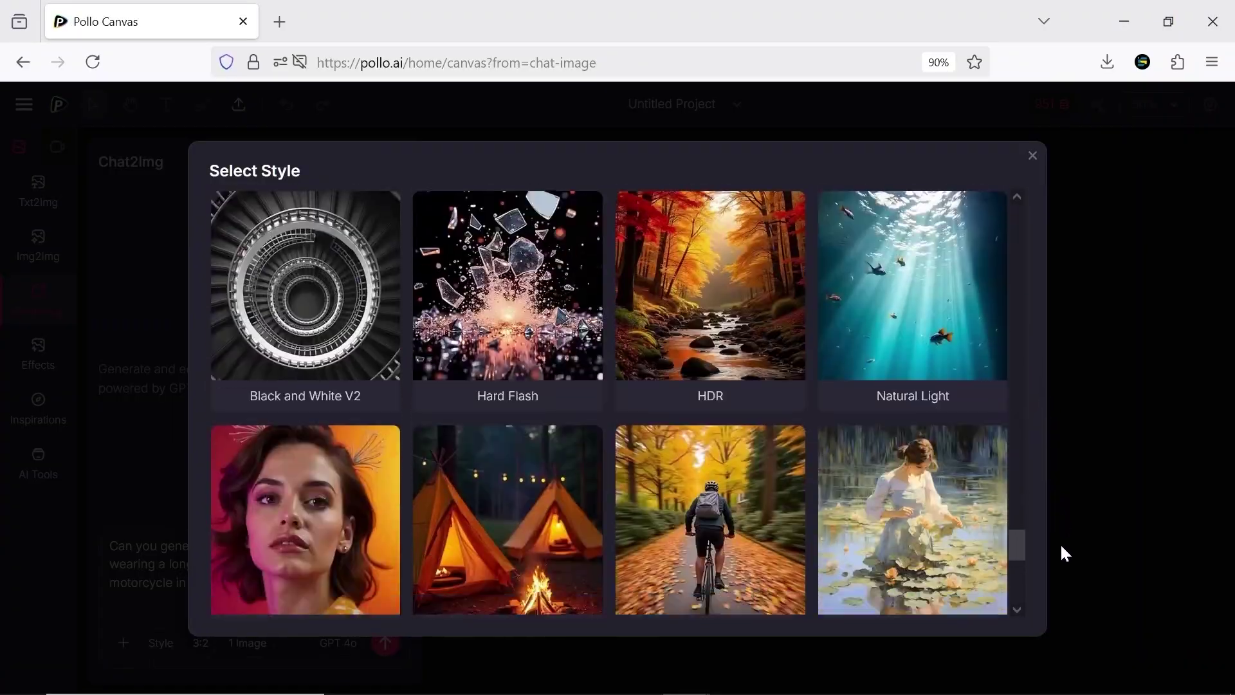
left_click(190, 654)
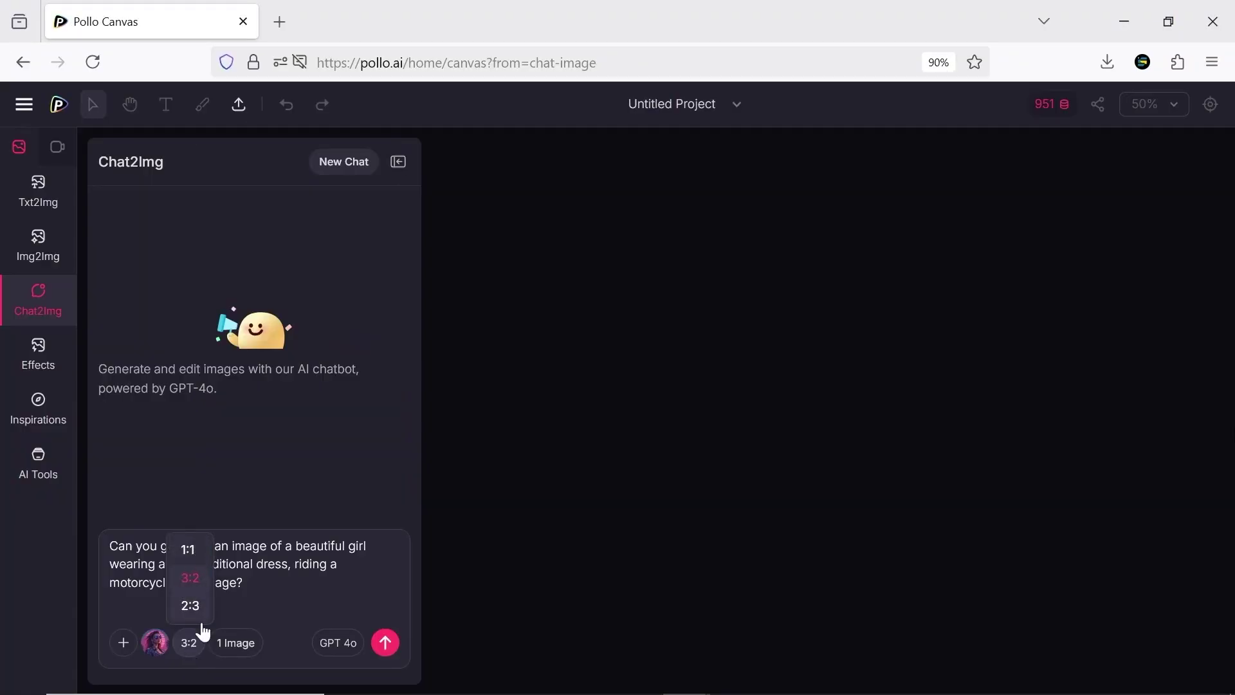
left_click(227, 651)
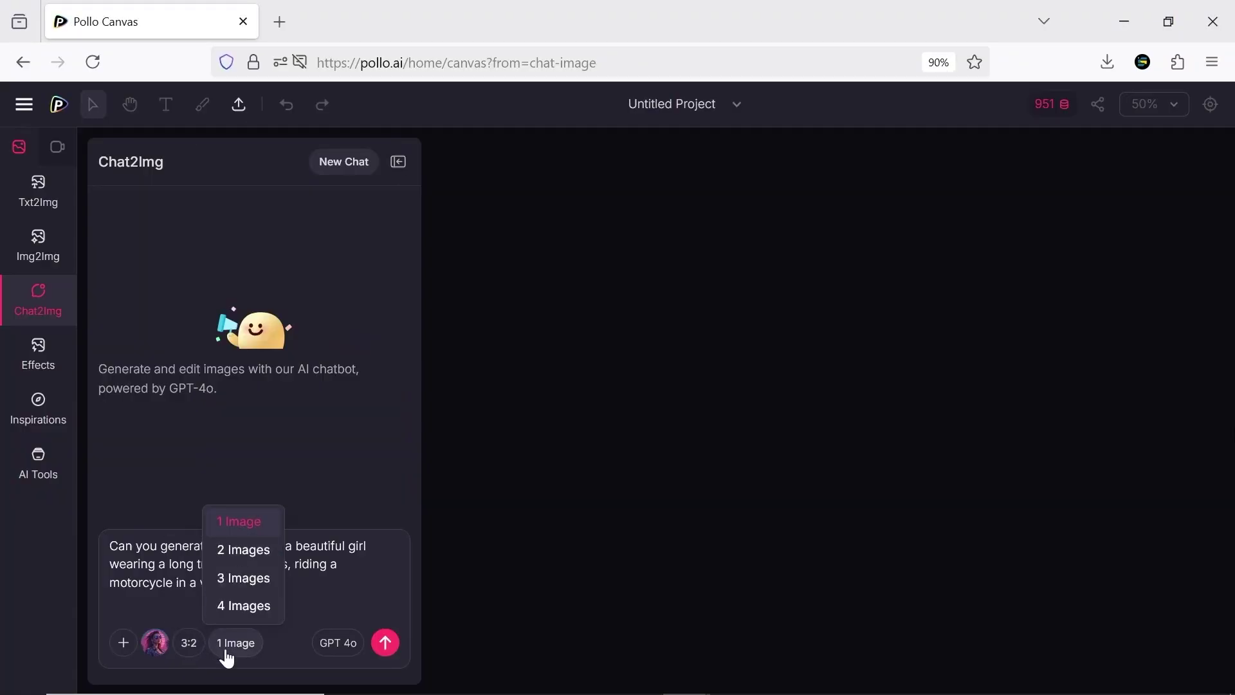
left_click(261, 642)
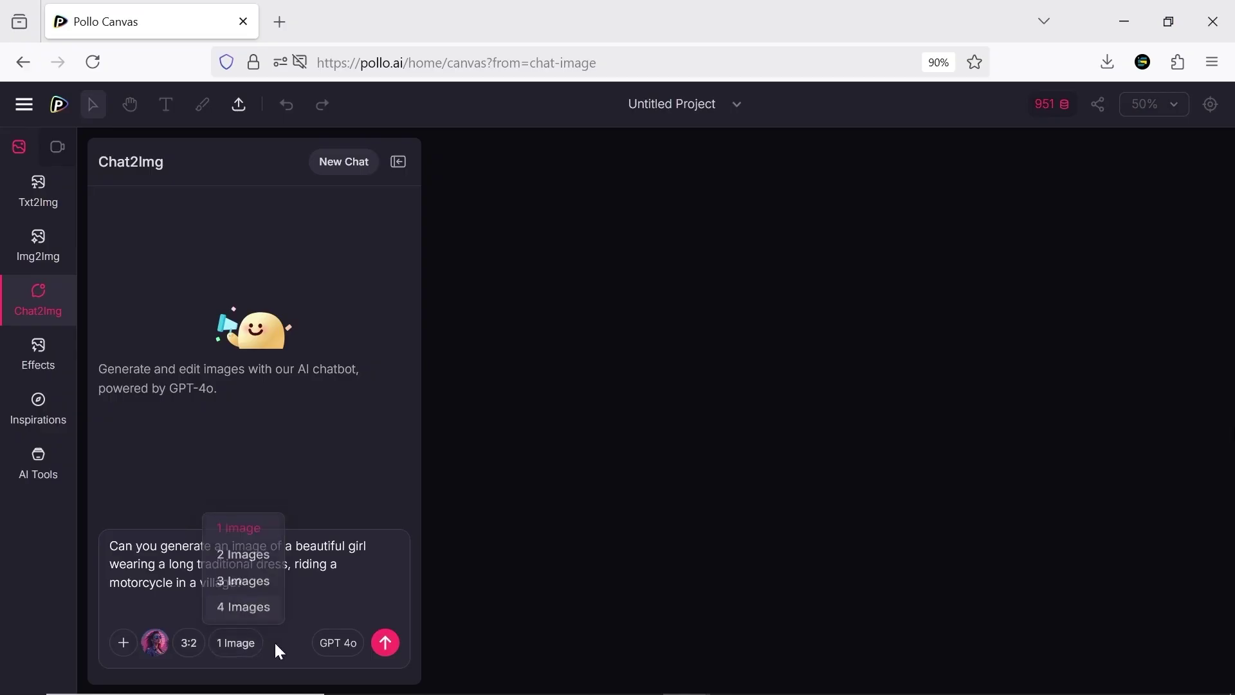
left_click(386, 642)
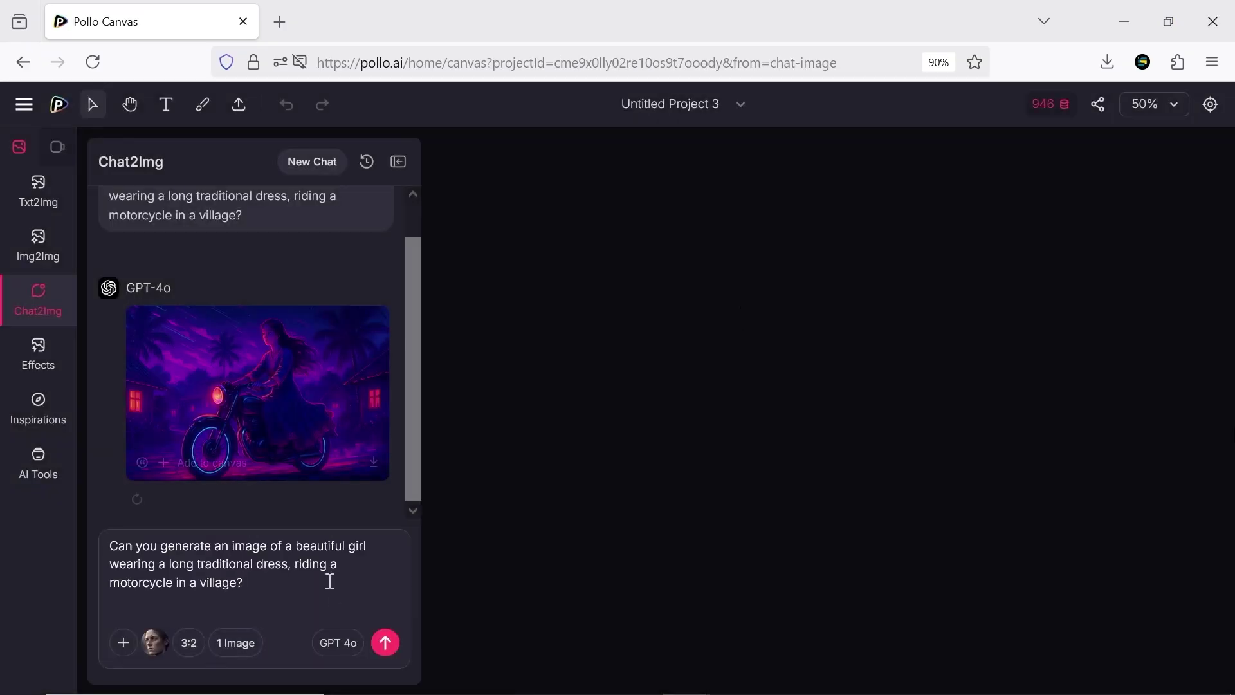
left_click(385, 643)
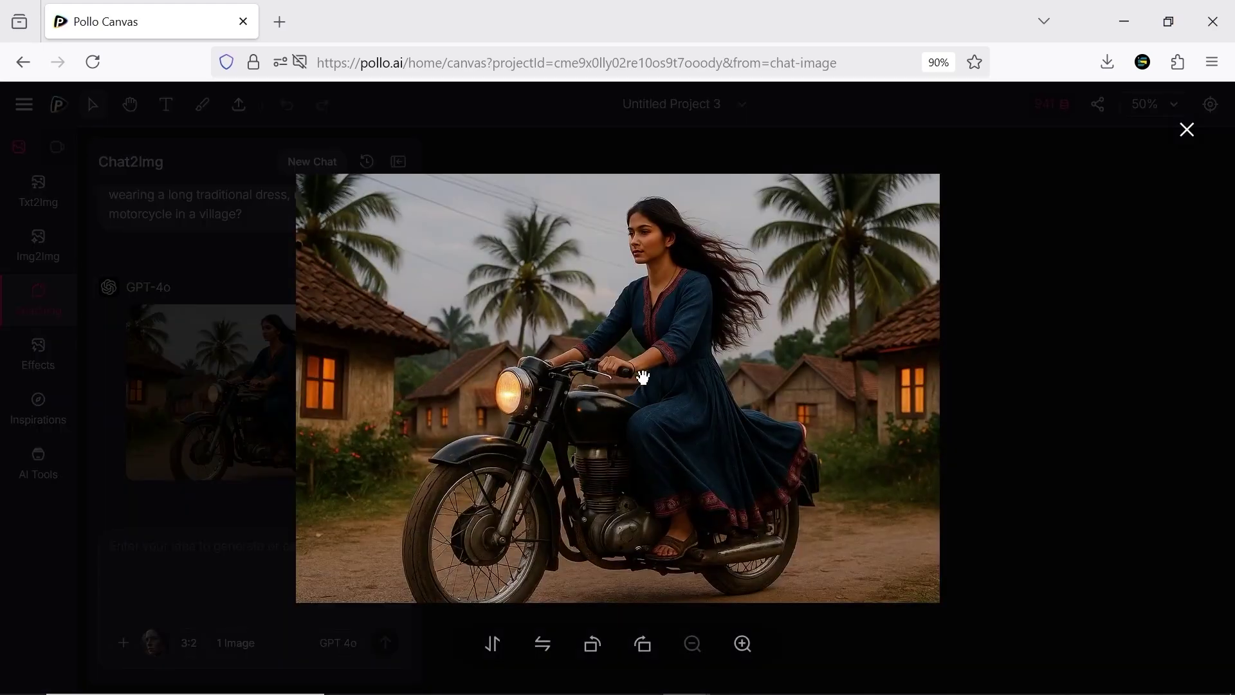
left_click(195, 554)
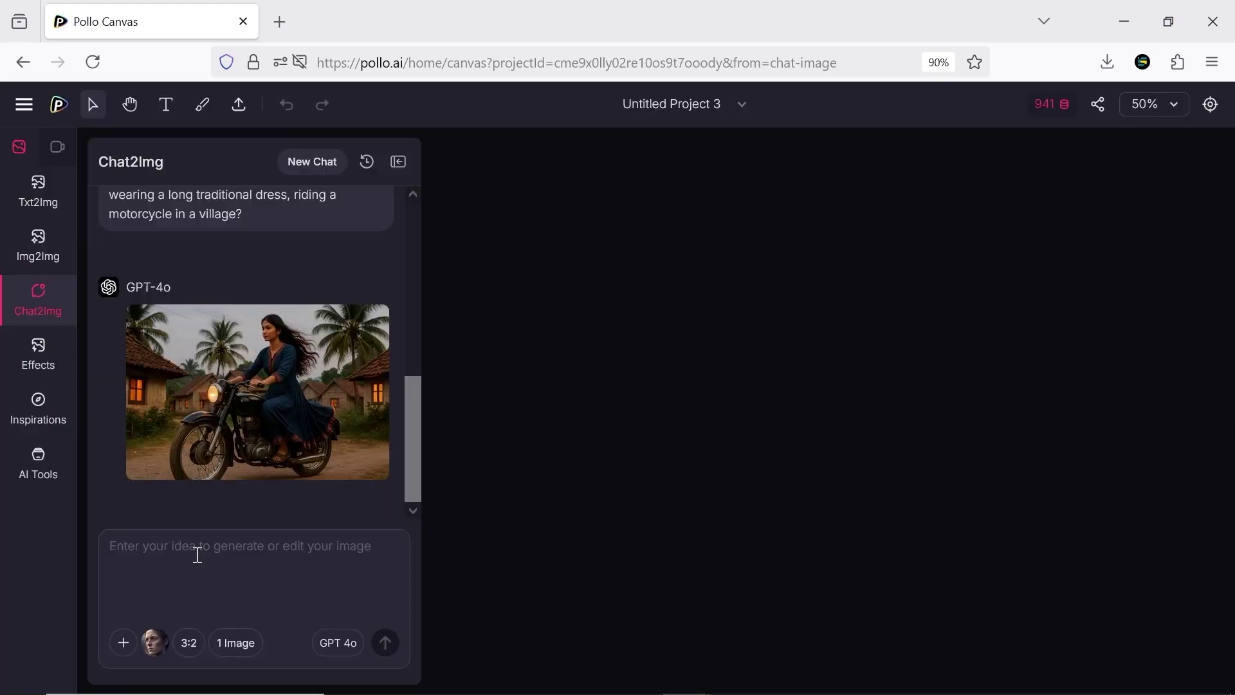
Step: Send 'Now, turn this image into a cartoon style.' and preview the cartoon version
right_click(196, 553)
left_click(249, 373)
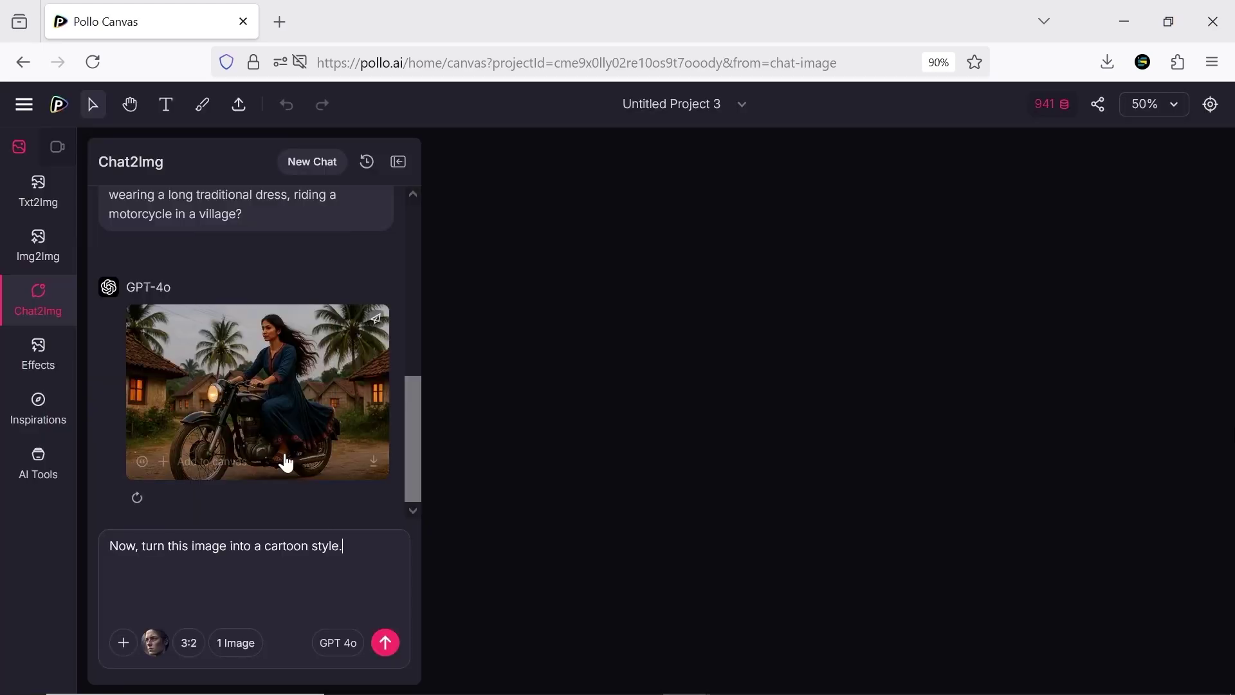
left_click(384, 644)
left_click(330, 389)
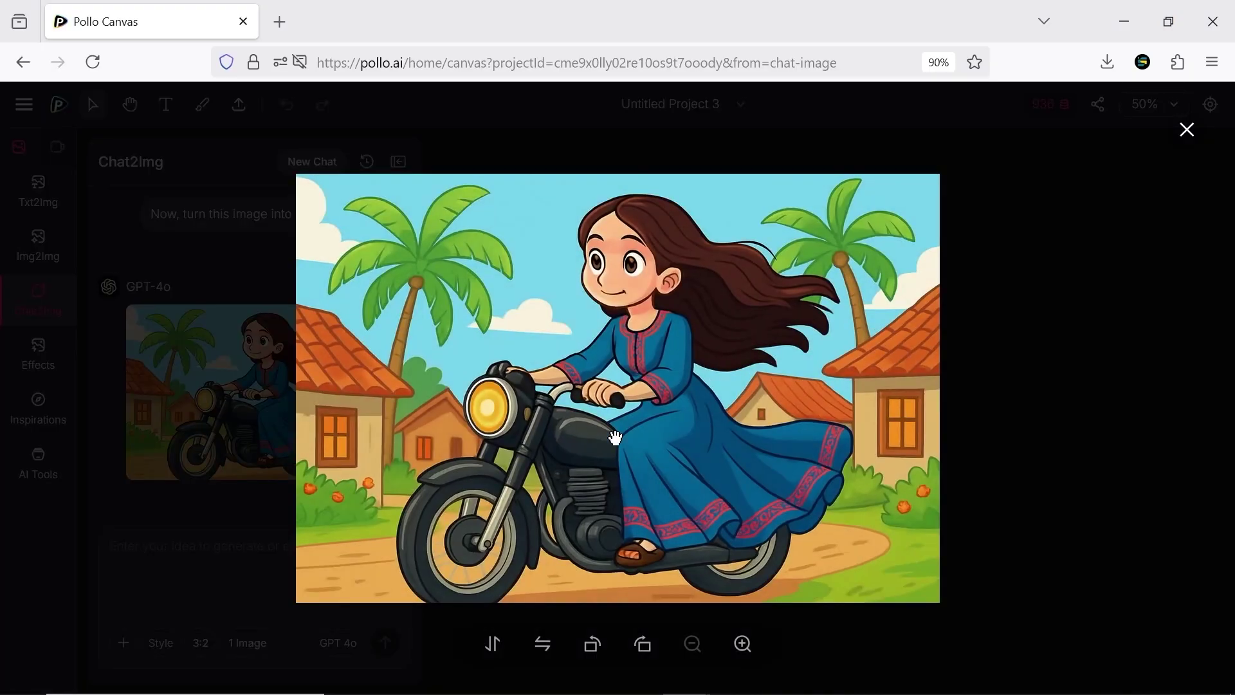
key("Escape")
scroll(373, 461, "up", 5)
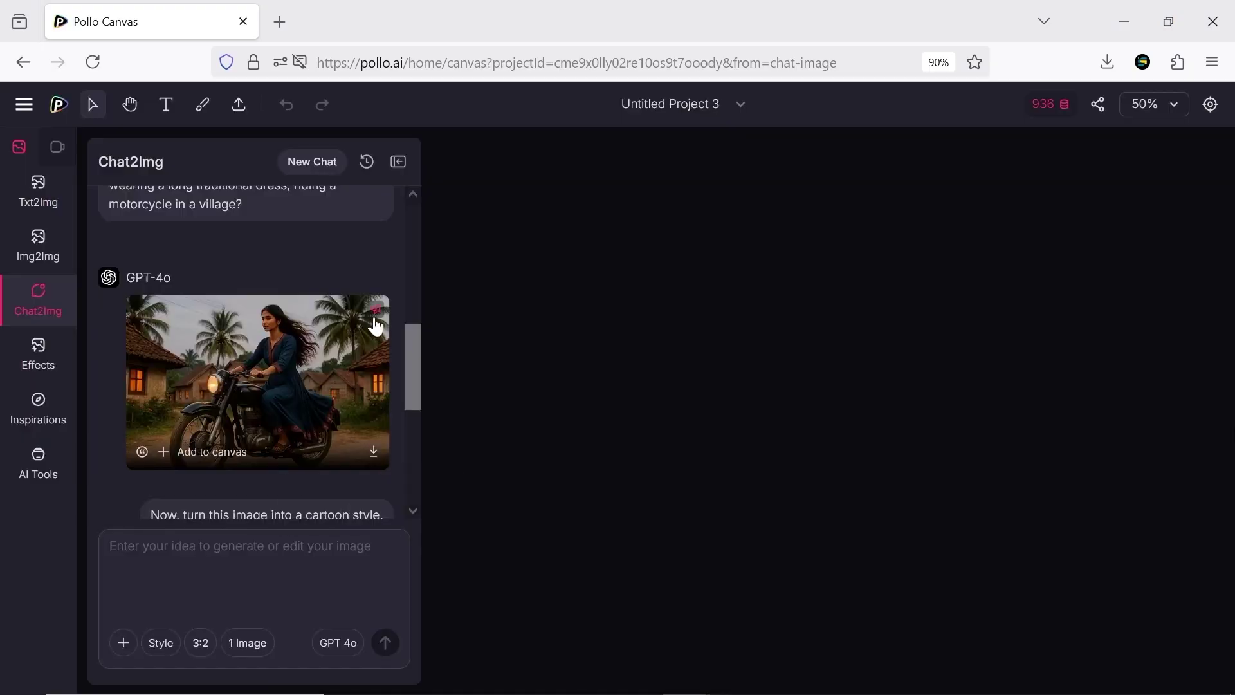
Step: Add the realistic motorcycle photo to the canvas, resize Image-1, and attach it to the chat
left_click(206, 463)
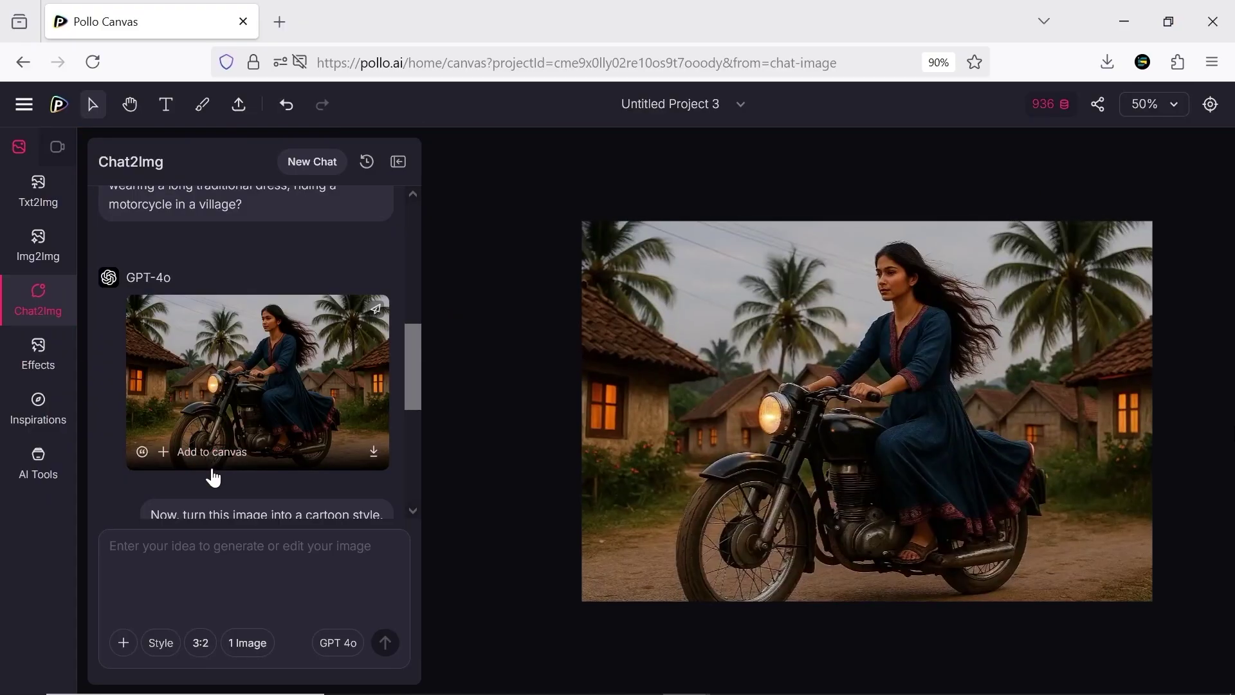
left_click(840, 473)
left_click_drag(583, 223, 469, 146)
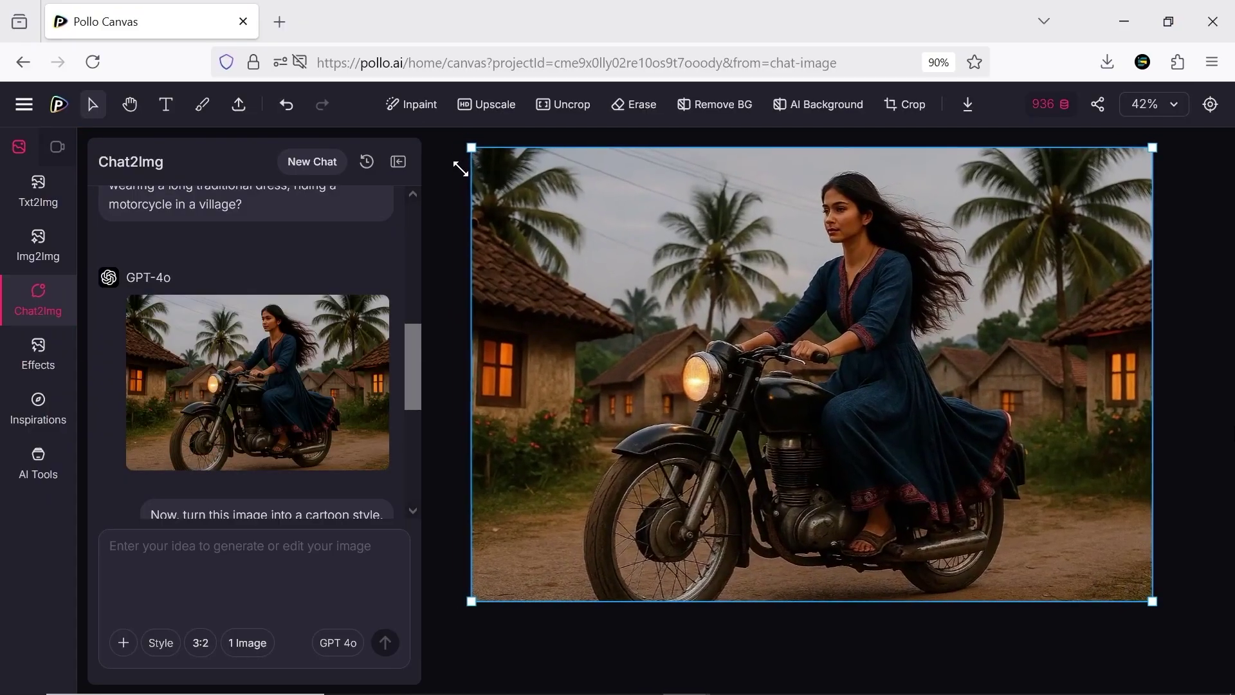
scroll(469, 146, "up", 2)
left_click_drag(1153, 242, 924, 393)
left_click(1031, 603)
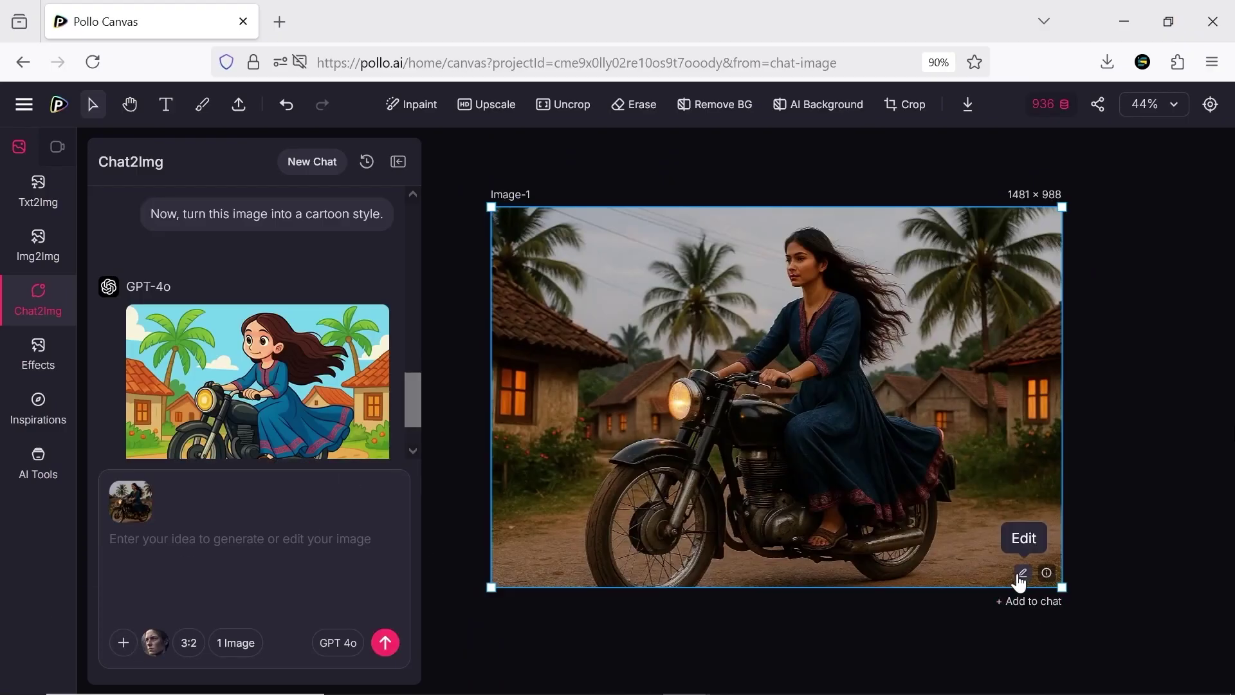
Step: Inpaint 'add a tree' beside the left palm tree using brush size 76 and view the result
left_click(361, 570)
type("A beautiful girl wearing a long traditional dress, riding a motorcycle in a village. The scene should be in ultra-realistic style, capturing intricate details of the dress, the motorcycle, and the village surroundings. The lighting should be natural, highlighting the textures and colors vividly, with a focus on realism and authenticity.")
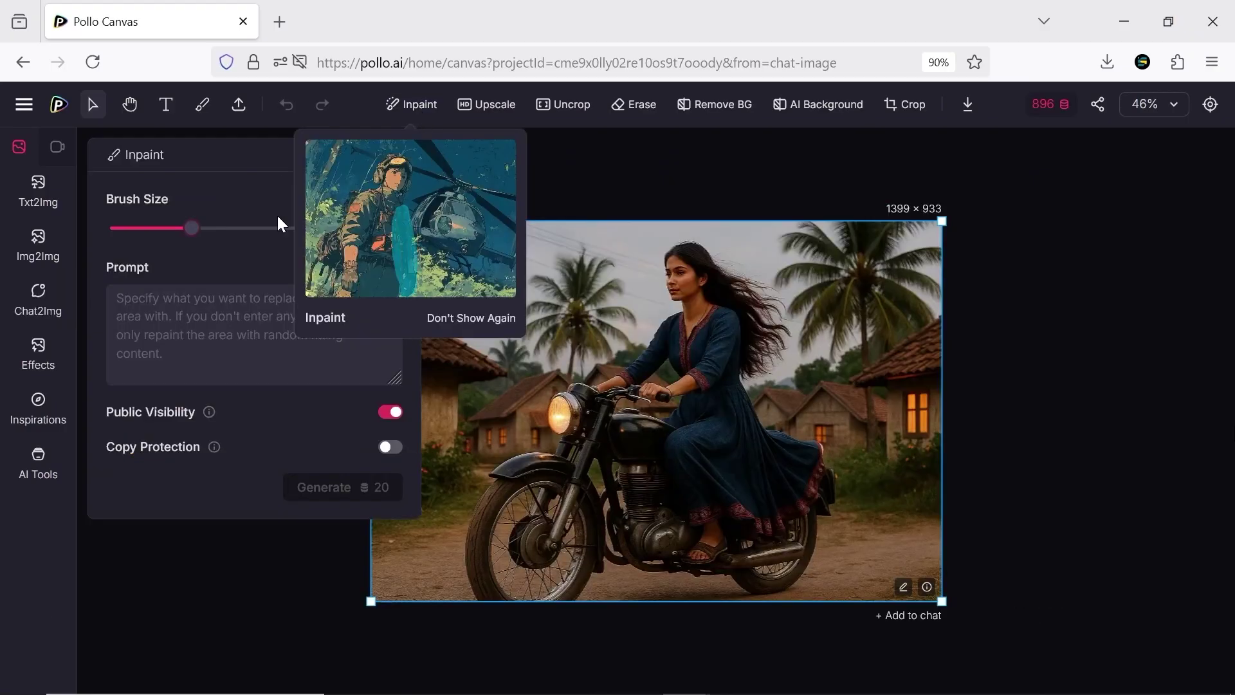
left_click(278, 229)
left_click_drag(273, 233, 276, 229)
mouse_move(517, 332)
left_mouse_down()
mouse_move(474, 336)
mouse_move(483, 285)
left_mouse_up()
left_click(295, 333)
type("add a tree")
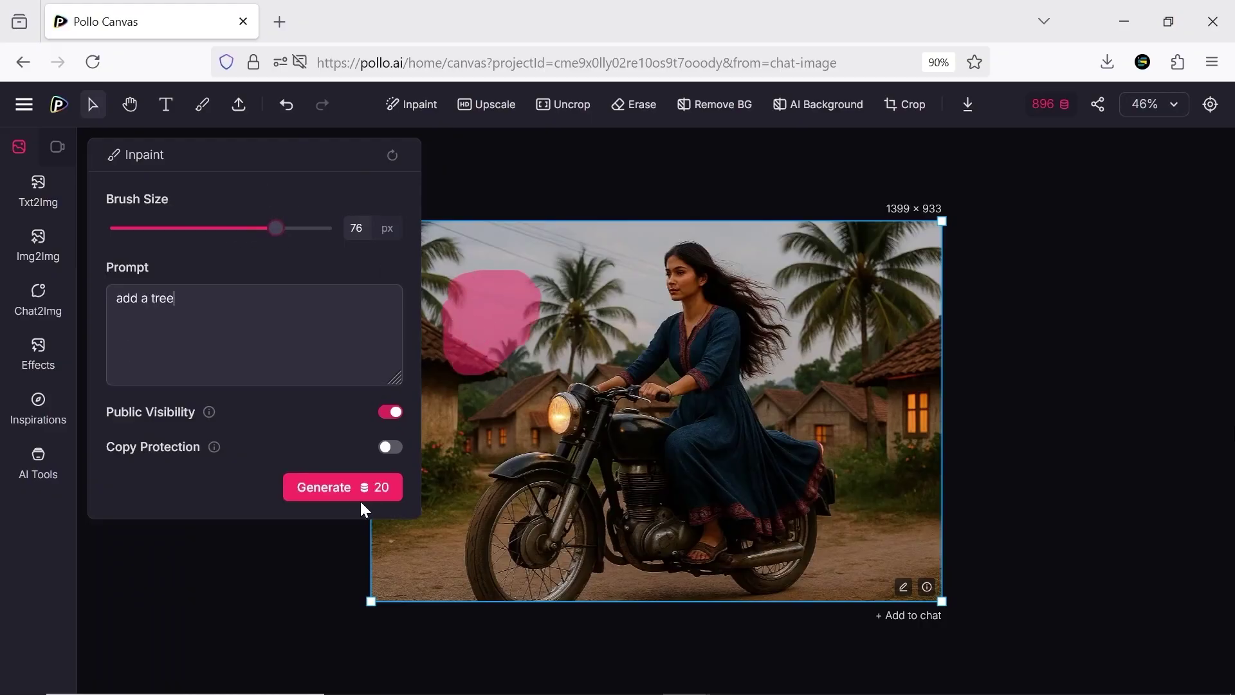
left_click(361, 497)
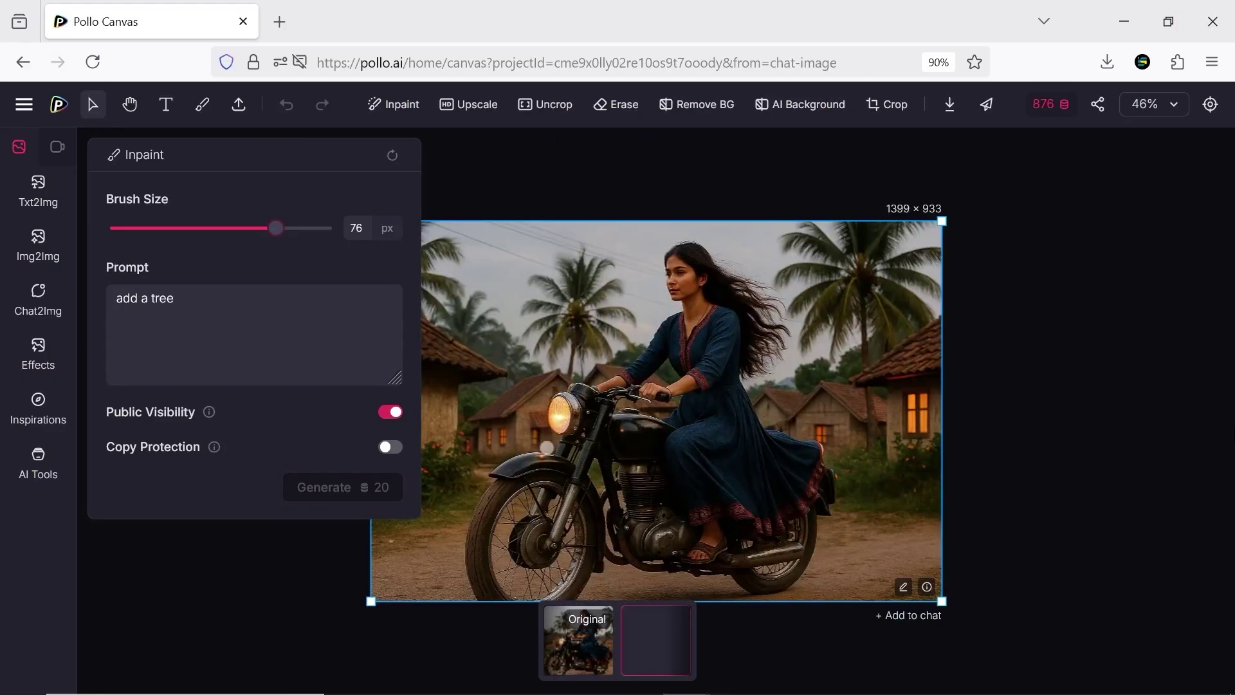
left_click(641, 659)
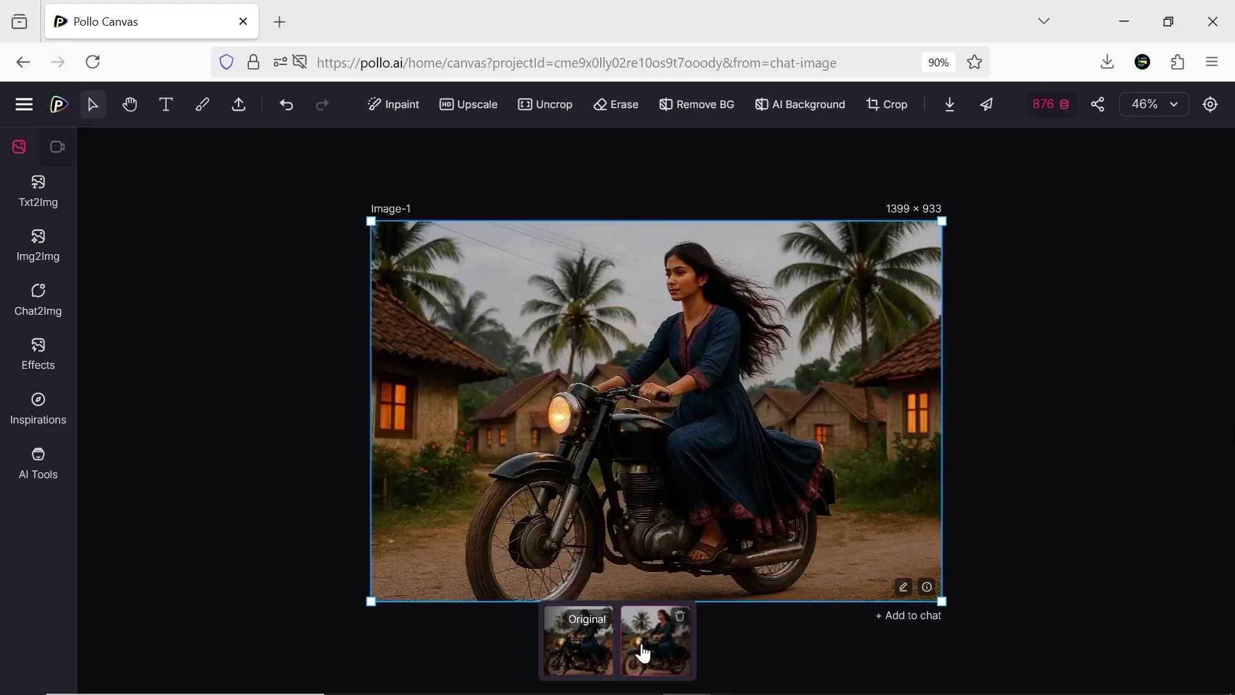
left_click(545, 104)
Step: Uncrop the photo to 1913 × 1399 by extending its right and left edges
left_click_drag(856, 426, 943, 418)
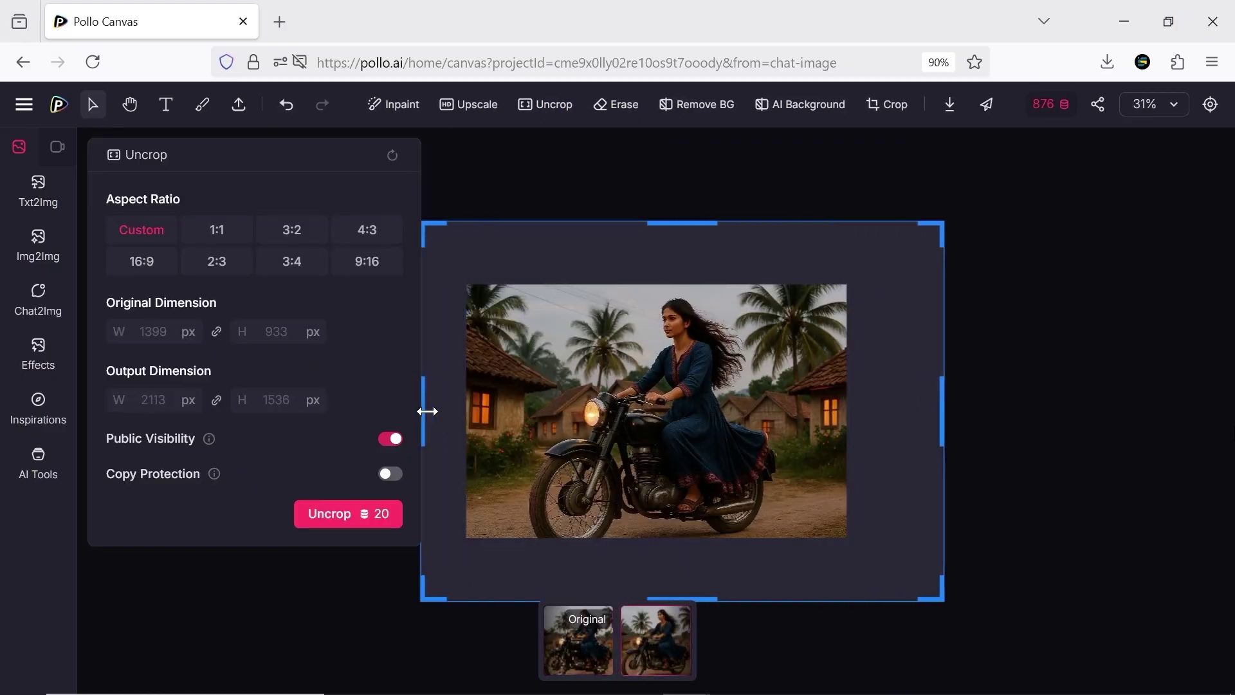
left_click_drag(734, 407, 635, 495)
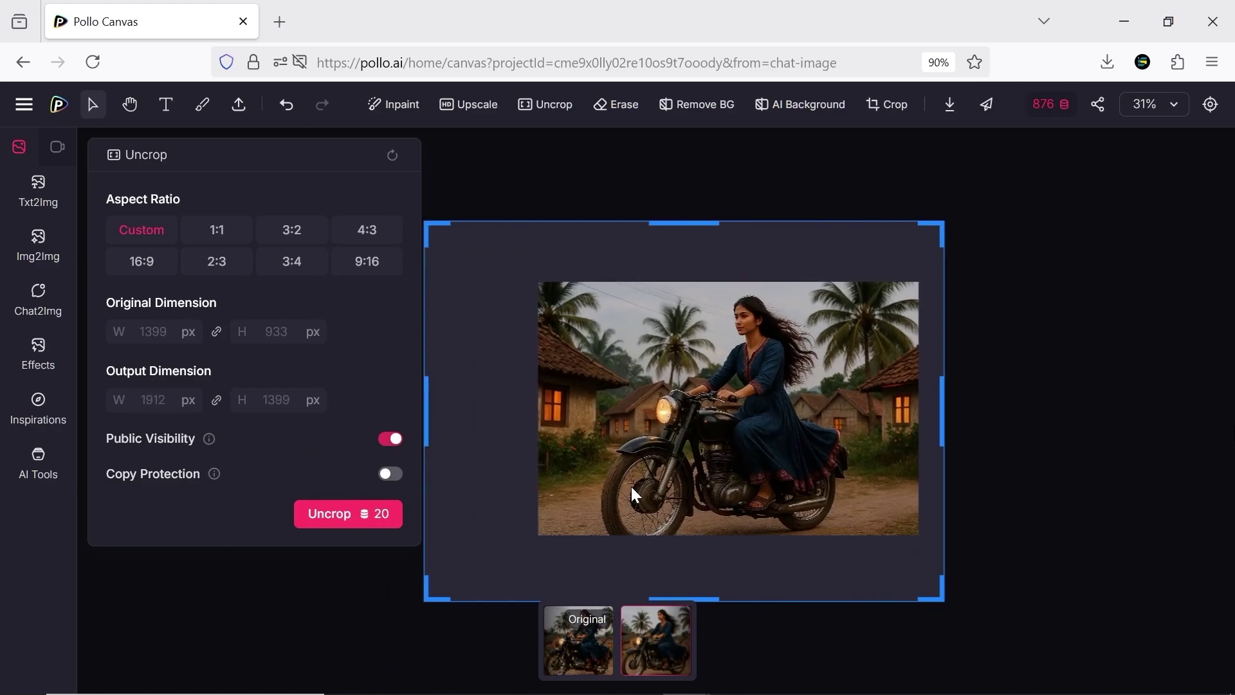
left_click(339, 512)
Step: Erase a patch of road on the right with brush size 74
left_click(616, 105)
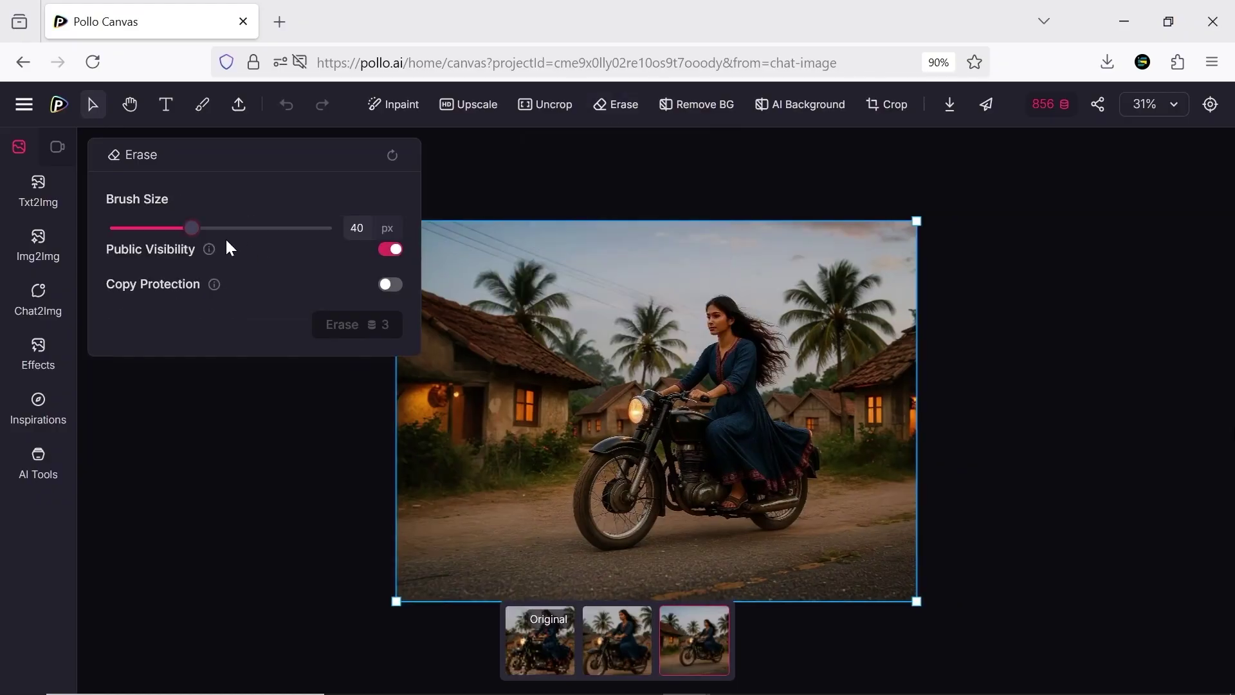
left_click_drag(210, 227, 270, 227)
left_click_drag(912, 517, 847, 532)
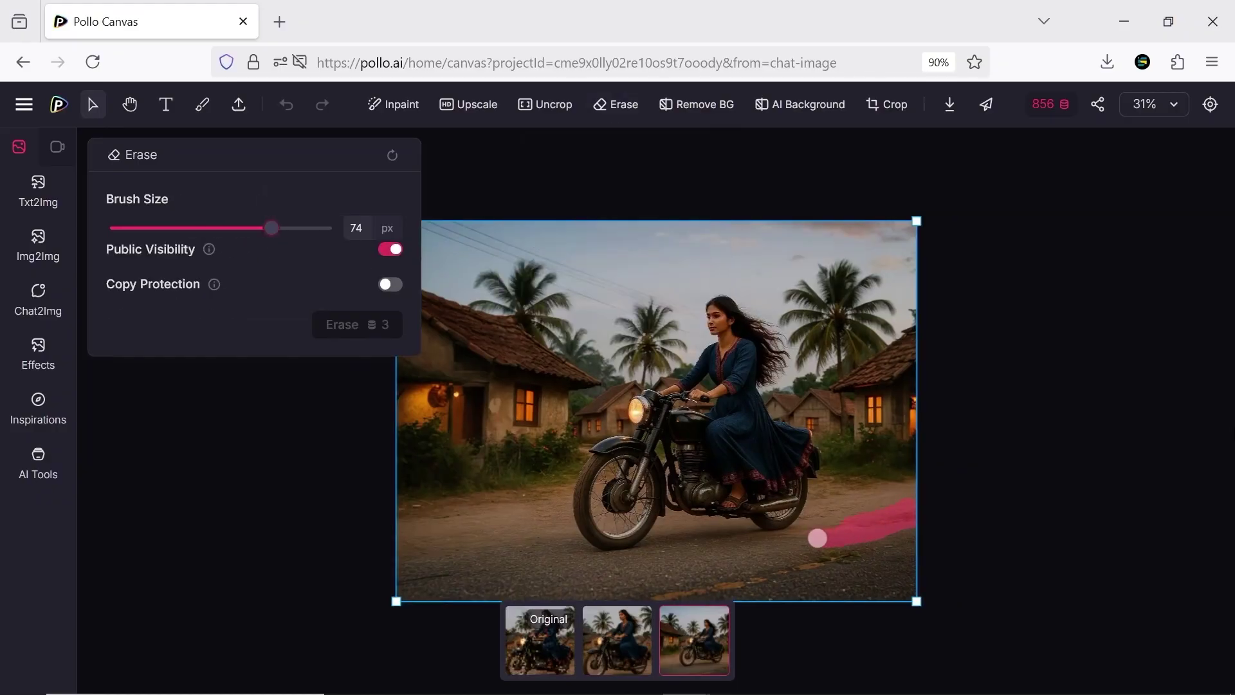
left_click(380, 326)
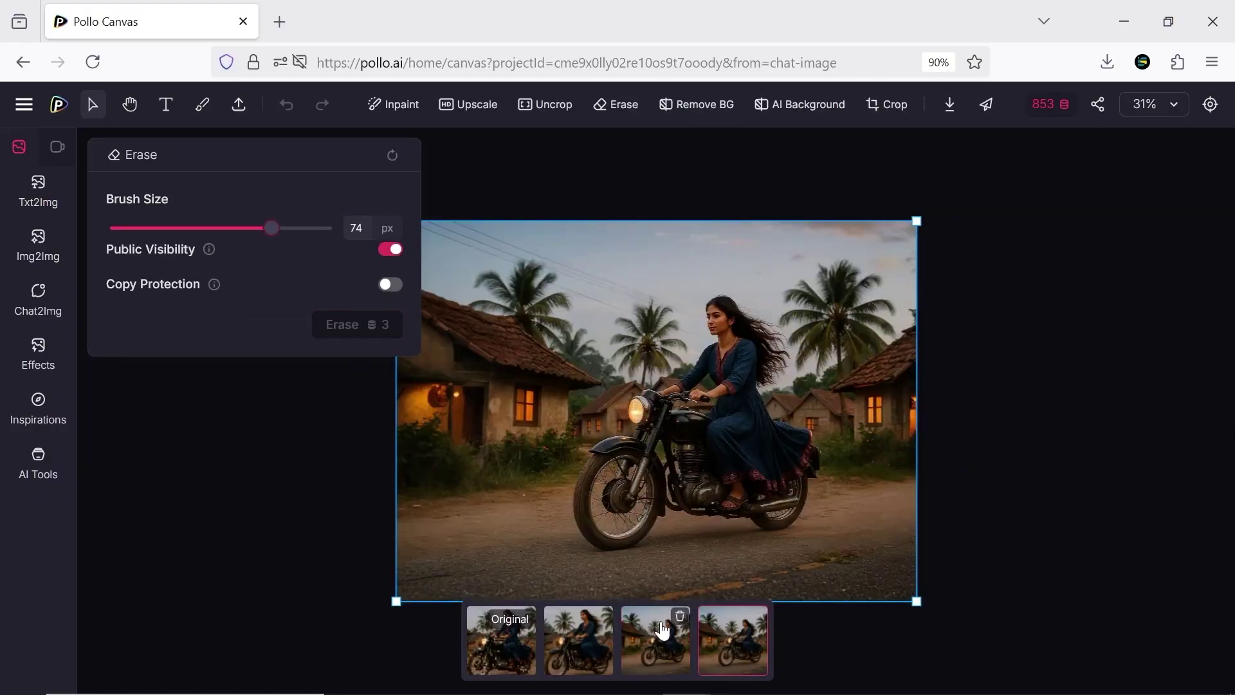
Step: Remove the background to cut out the rider, then return to the widened village version
left_click(697, 105)
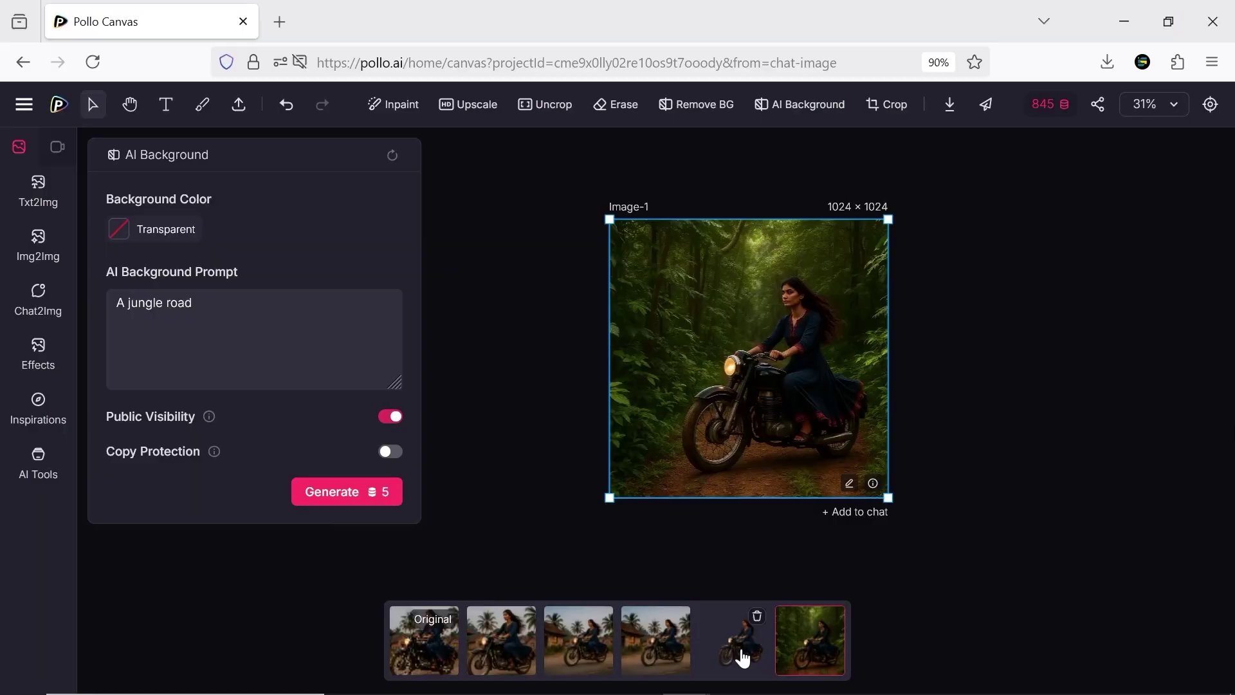
left_click(743, 656)
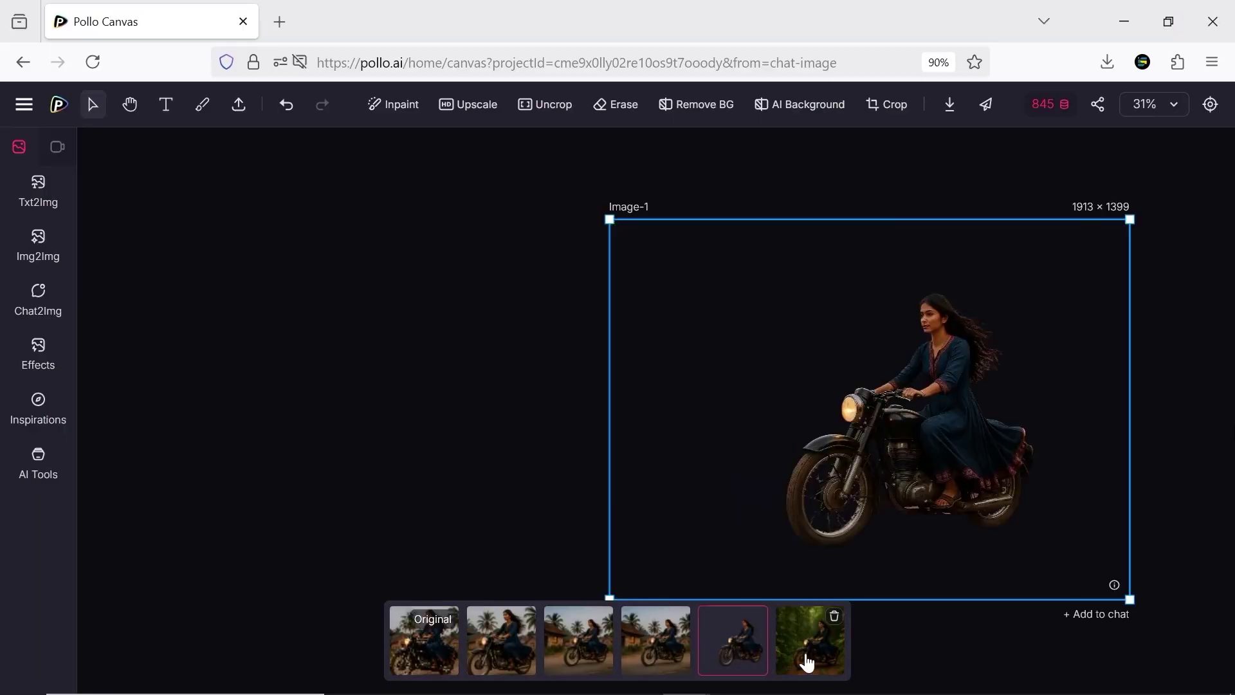
left_click(579, 640)
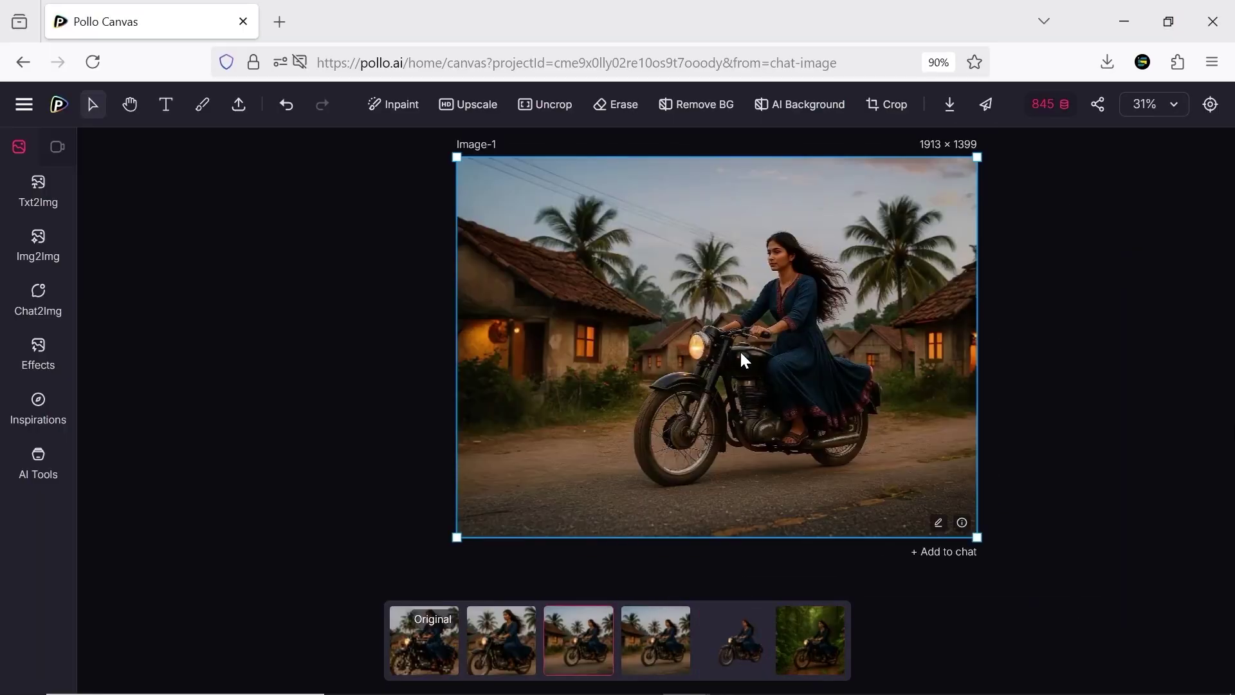
right_click(739, 351)
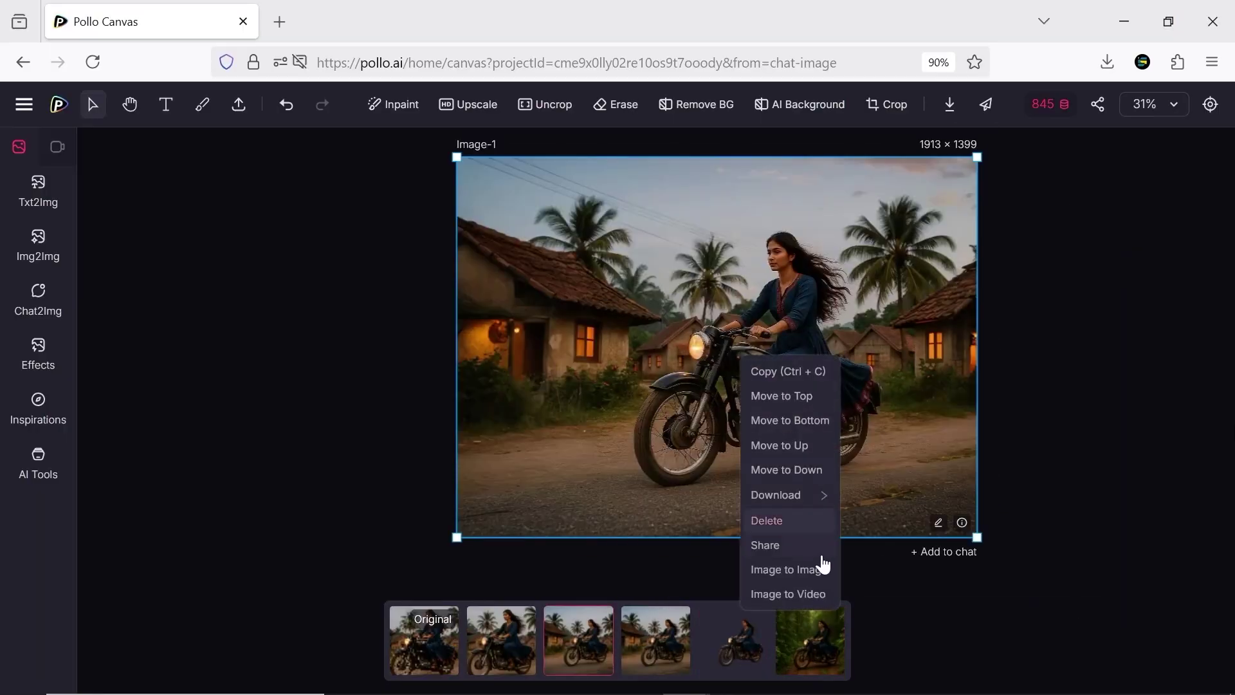
Step: Start an Image to Video job from the village image using the Runway Gen-4 Turbo model
left_click(811, 595)
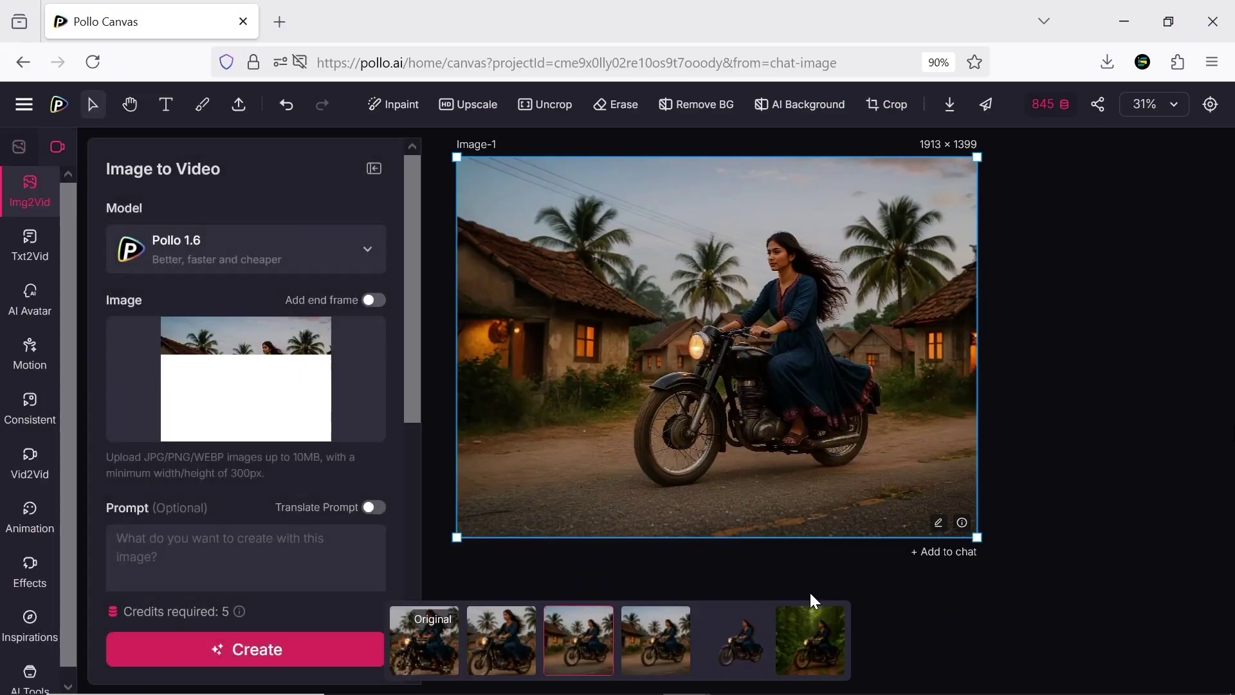
left_click(332, 265)
scroll(333, 453, "down", 3)
left_click(334, 455)
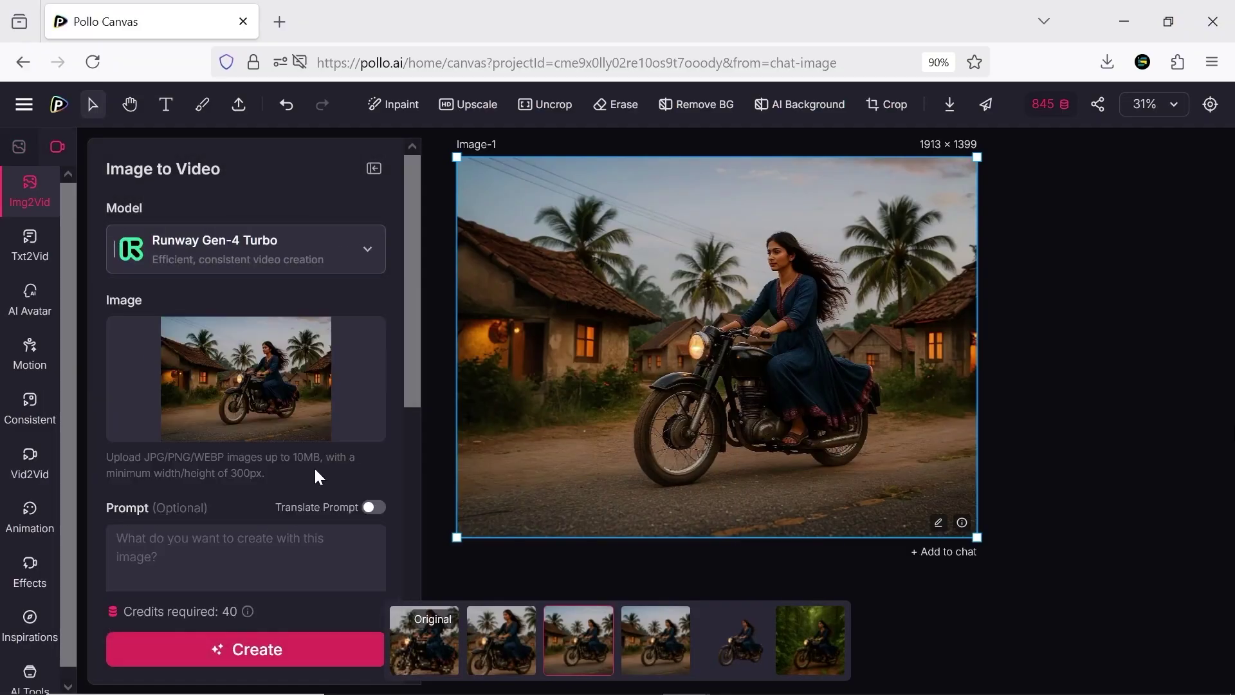
Step: Generate the 1280 × 720 16:9 video and bring up the credit upgrade plans
scroll(315, 476, "down", 2)
scroll(277, 585, "down", 8)
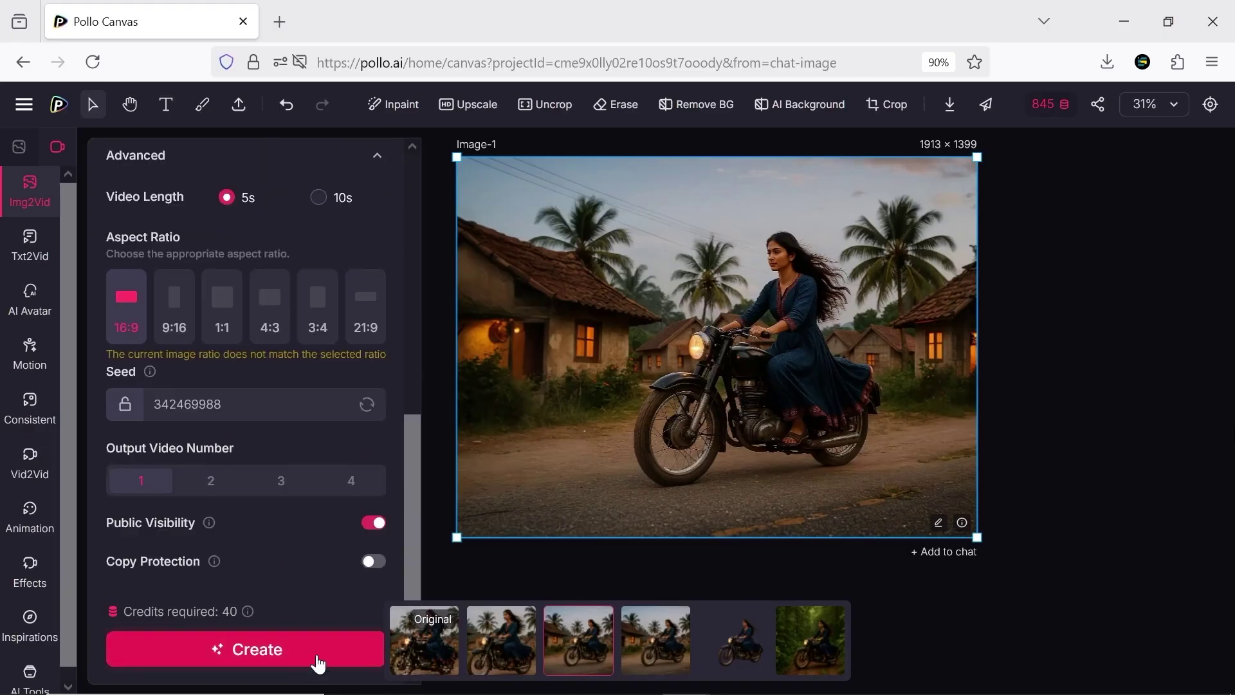
left_click(319, 659)
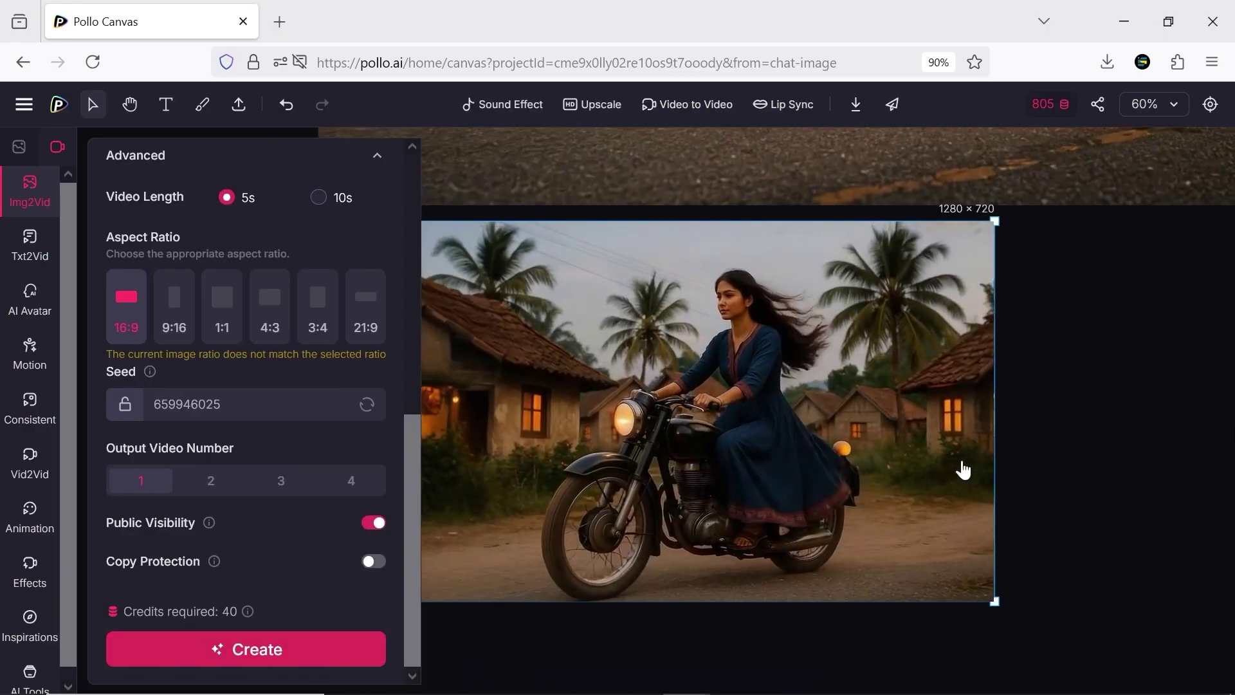
mouse_move(1051, 104)
left_click(978, 267)
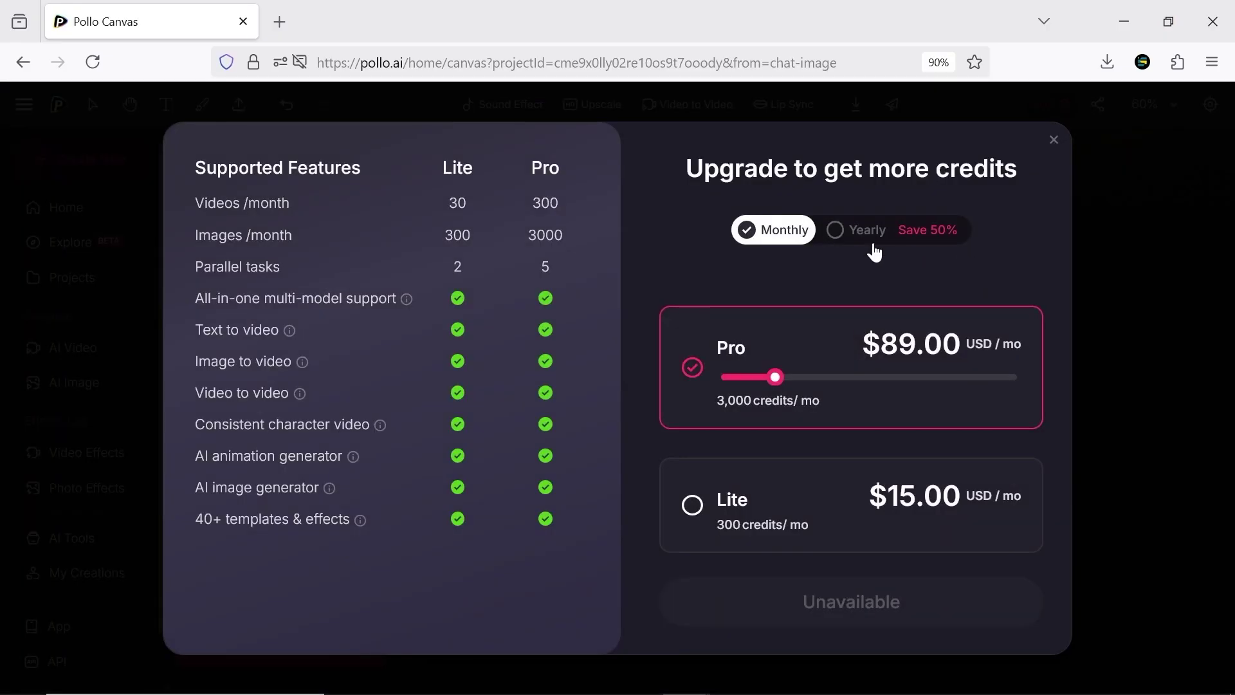
Step: Compare the Lite and Pro plan cards, switching between yearly and monthly billing prices
left_click(872, 512)
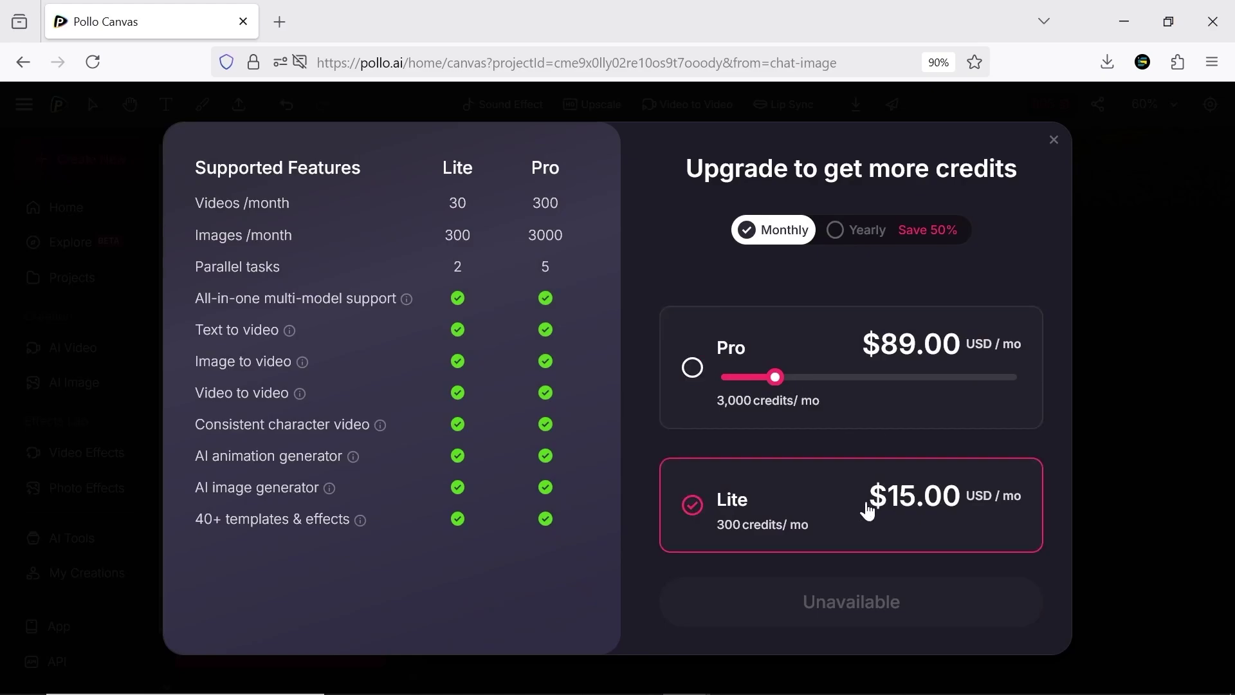
left_click(833, 374)
left_click(845, 483)
left_click(820, 404)
left_click(838, 245)
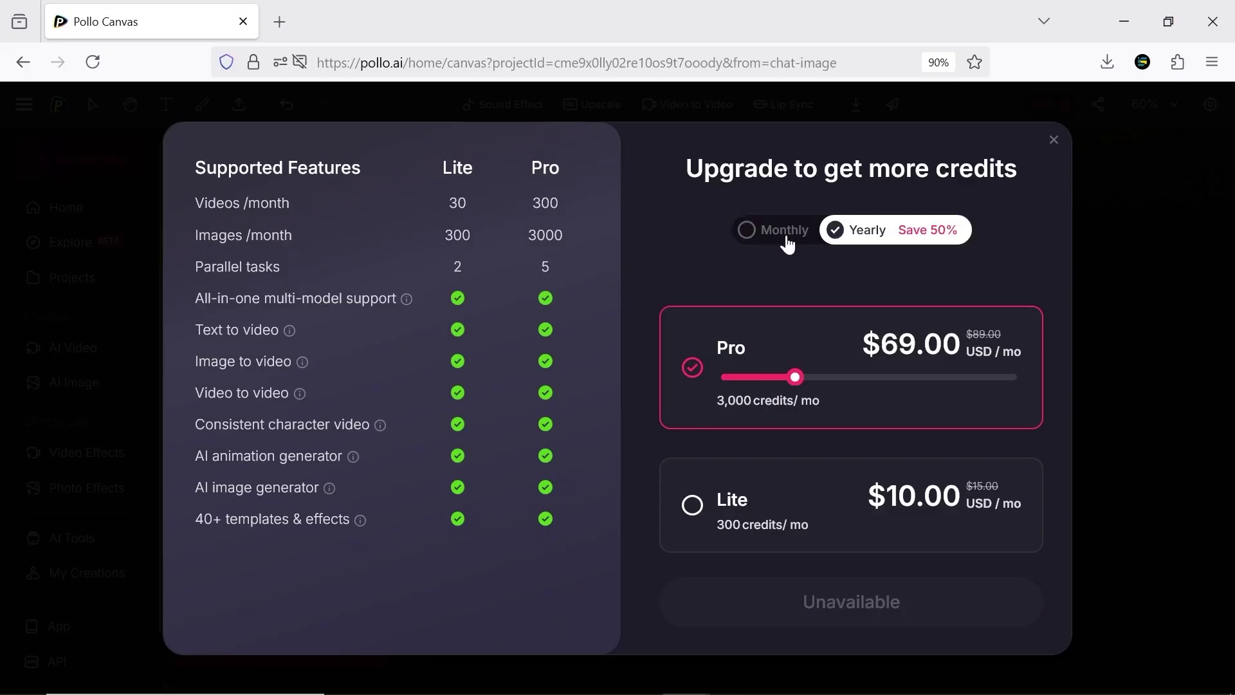
left_click(783, 238)
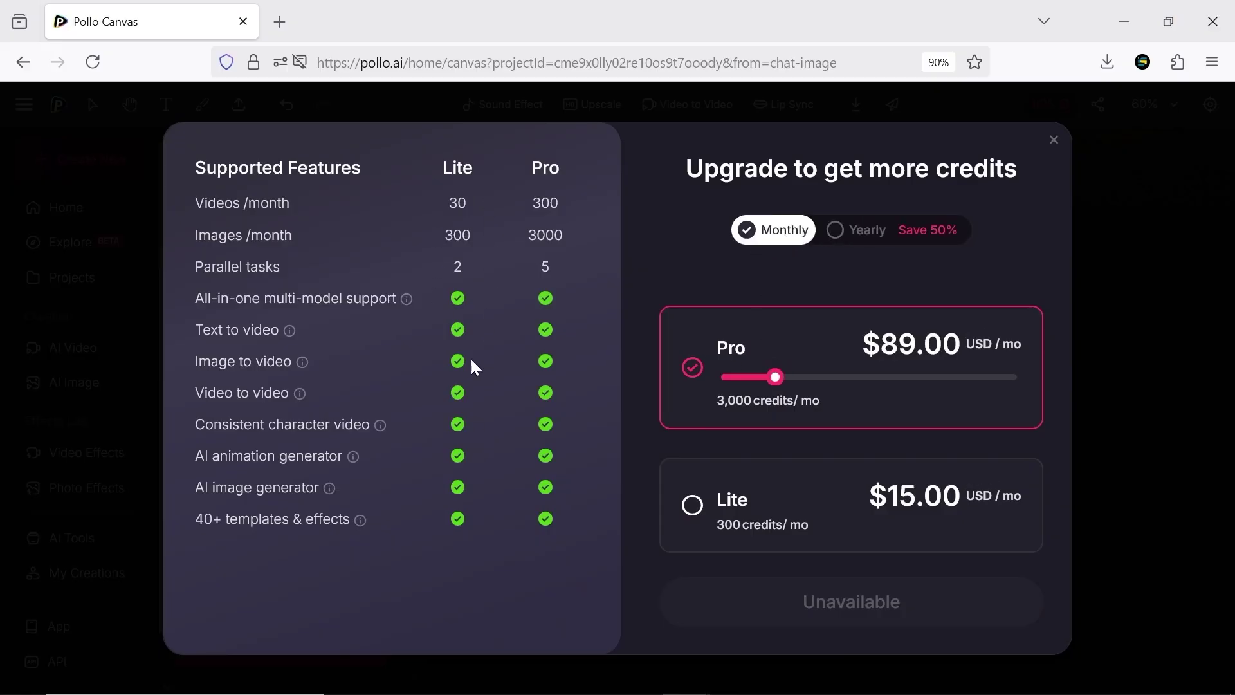
Step: Raise the Pro credits slider and leave Pro selected at $69.00/mo yearly for 3,000 credits
mouse_move(779, 377)
left_mouse_down()
mouse_move(1017, 382)
mouse_move(797, 380)
left_mouse_up()
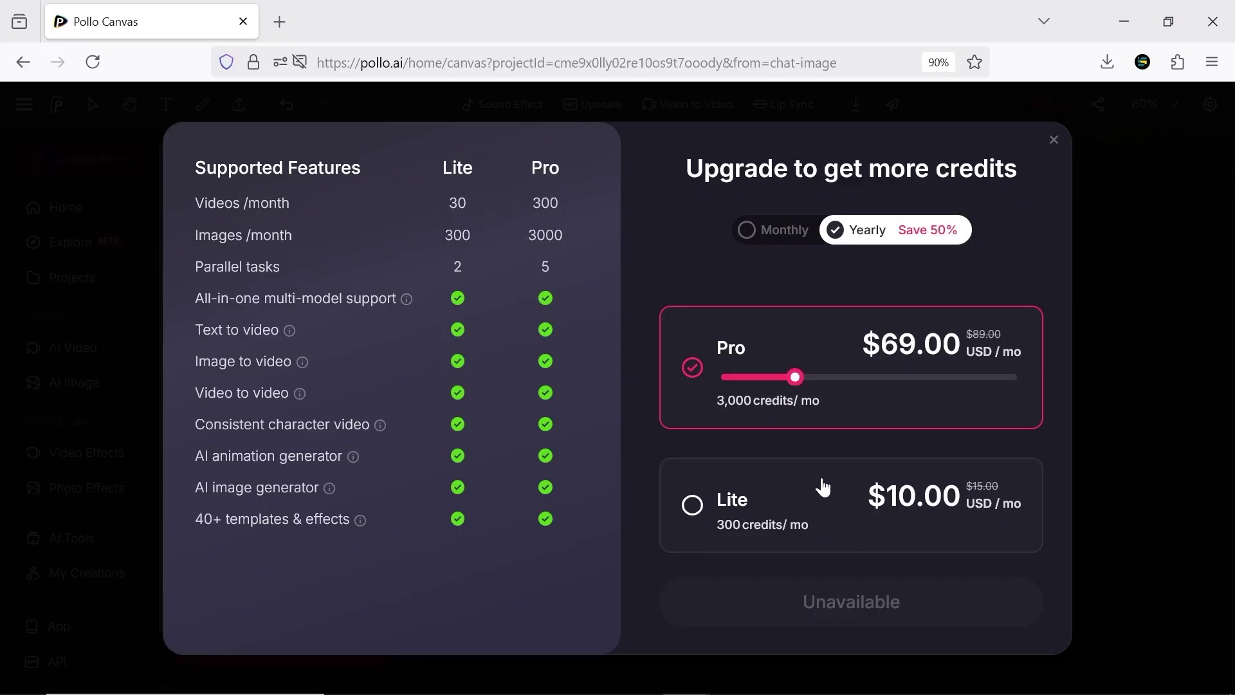
left_click(824, 488)
left_click(806, 358)
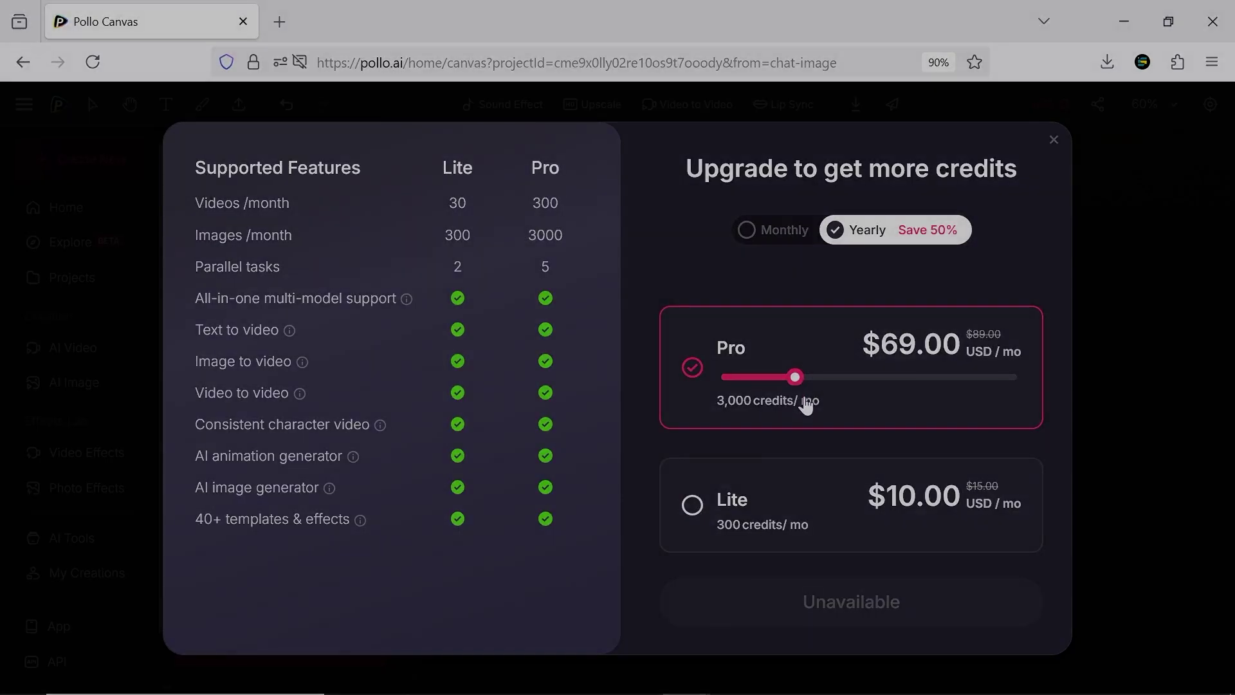